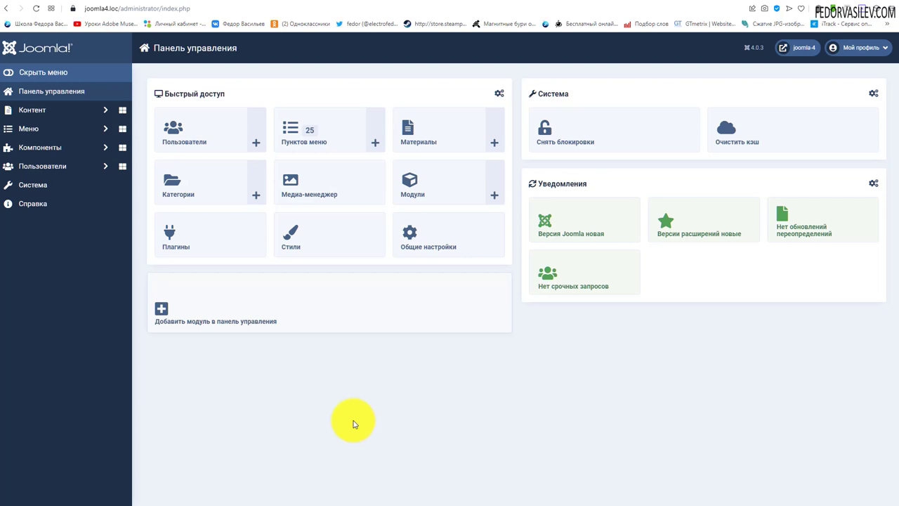
Expand the Умный поиск section among the components in the administrator menu
left_click(42, 148)
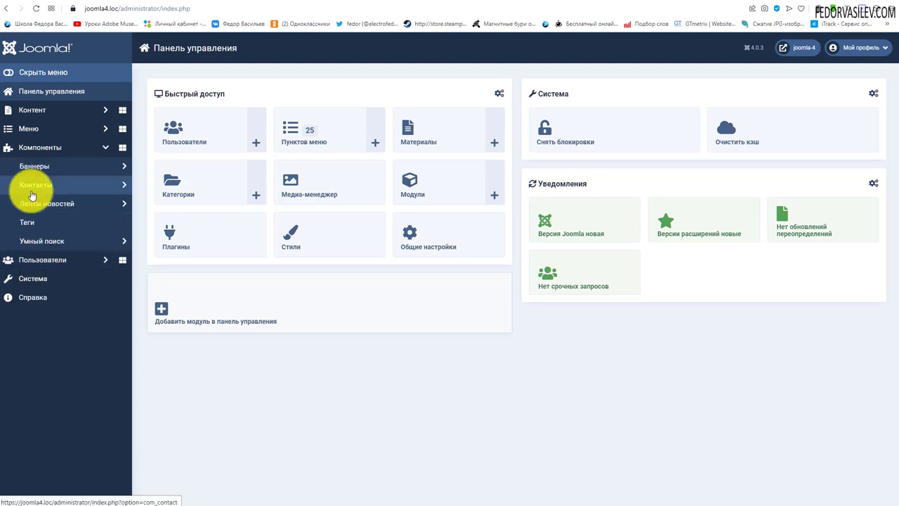
left_click(40, 146)
left_click(47, 151)
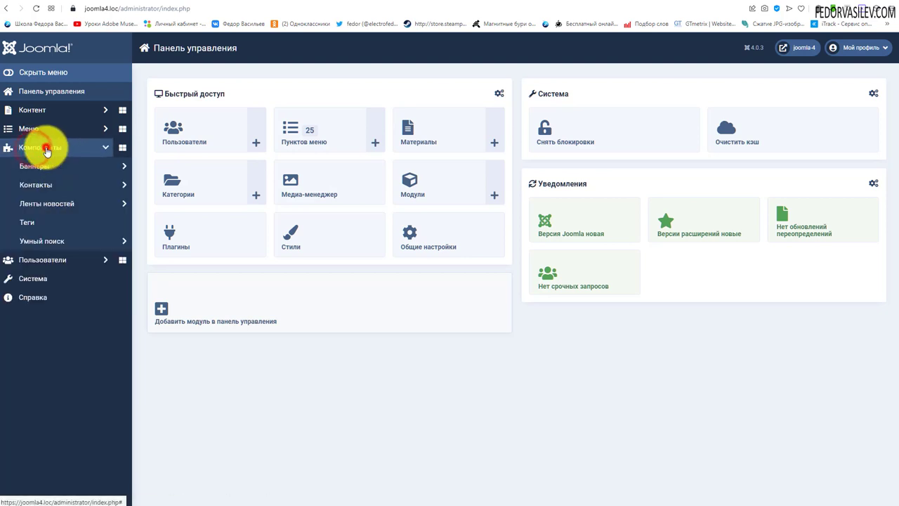
left_click(46, 240)
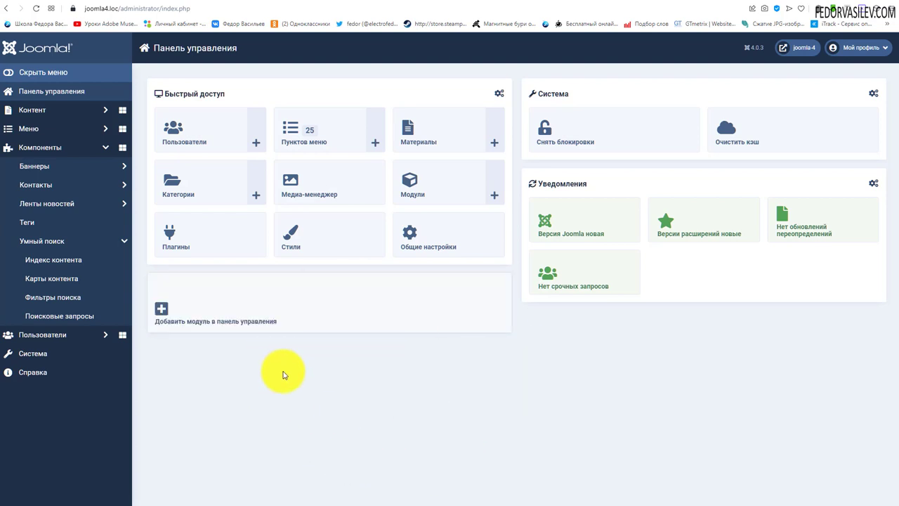
View the site's home page at joomla4.loc and return to the administrator panel
left_click(154, 8)
type("j")
key("Return")
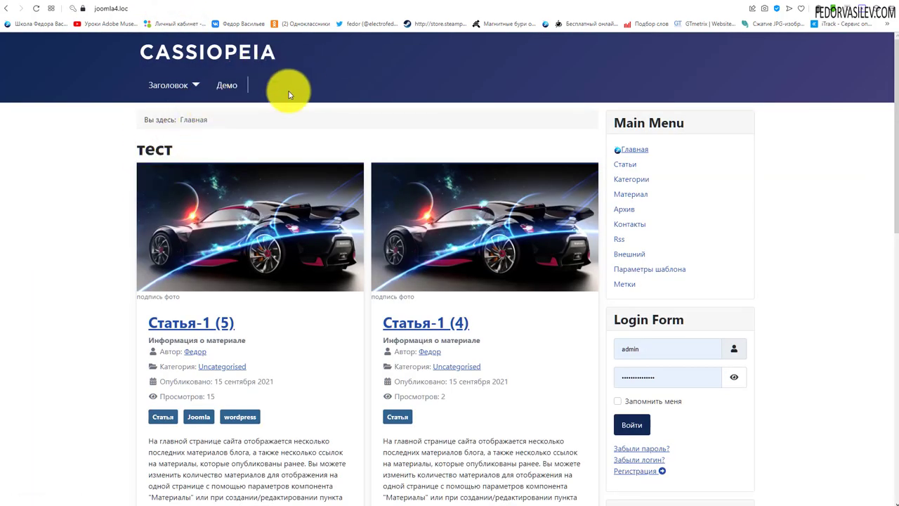
left_click(55, 3)
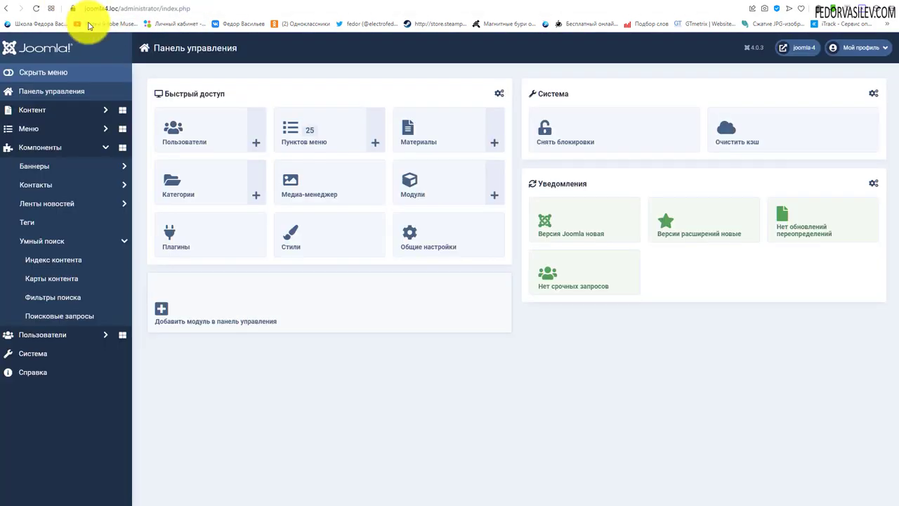
Create an item titled Поиск in Главное меню with the Умный поиск type Форма поиска
left_click(35, 129)
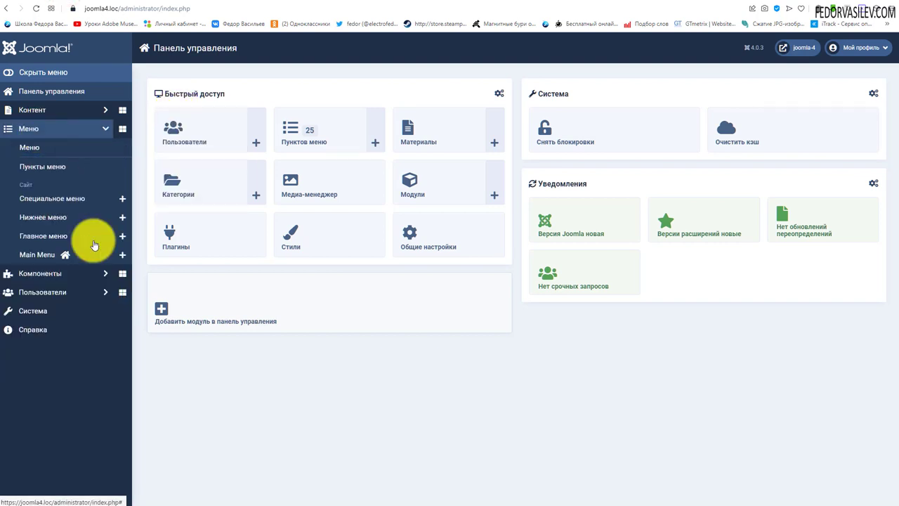
left_click(43, 235)
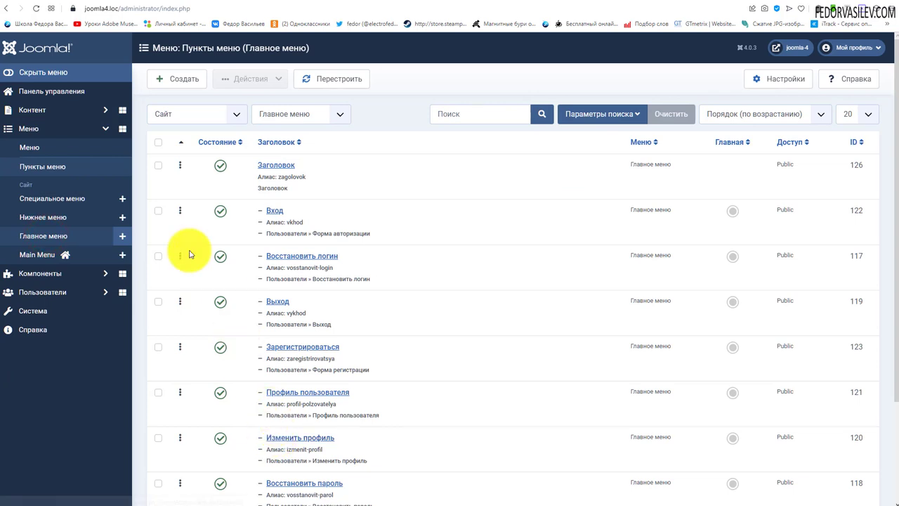
left_click(184, 78)
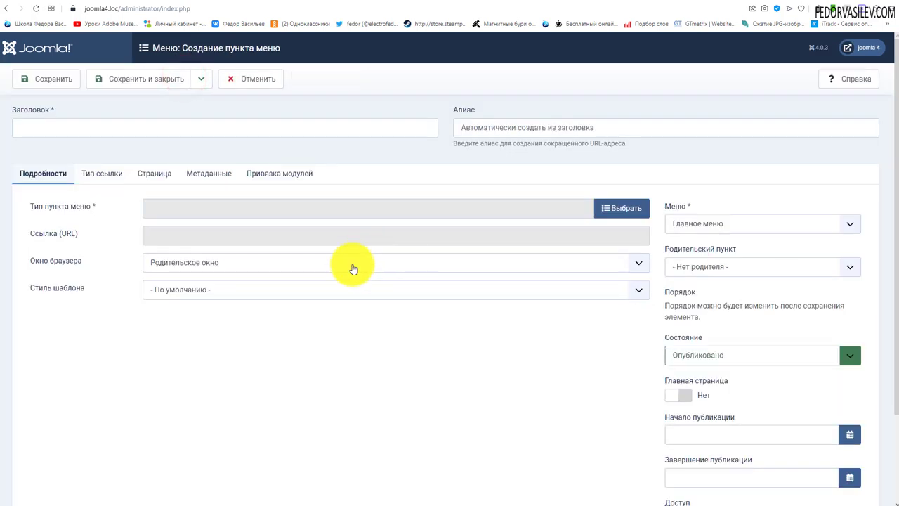
left_click(636, 210)
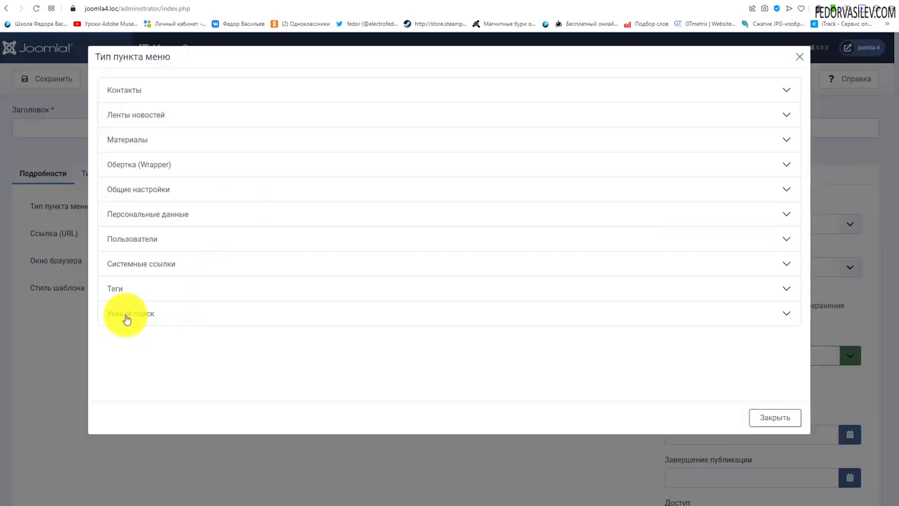
left_click(154, 313)
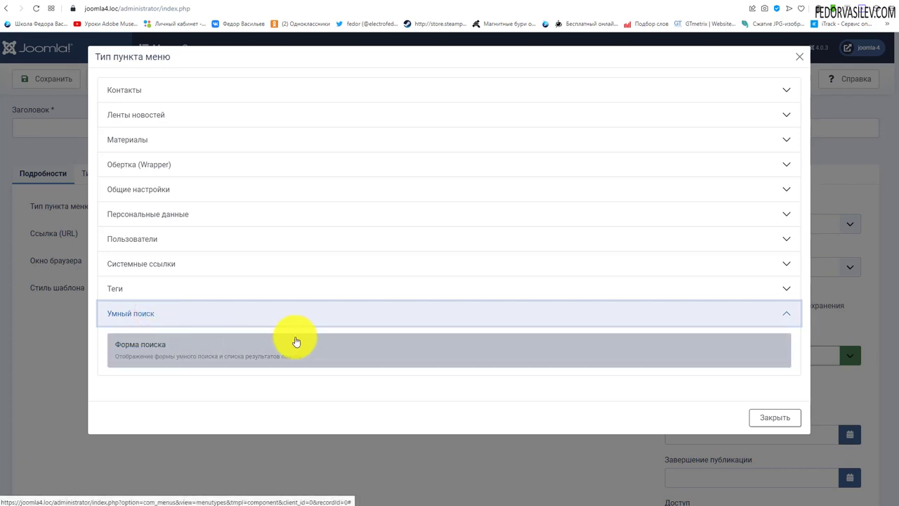
left_click(149, 347)
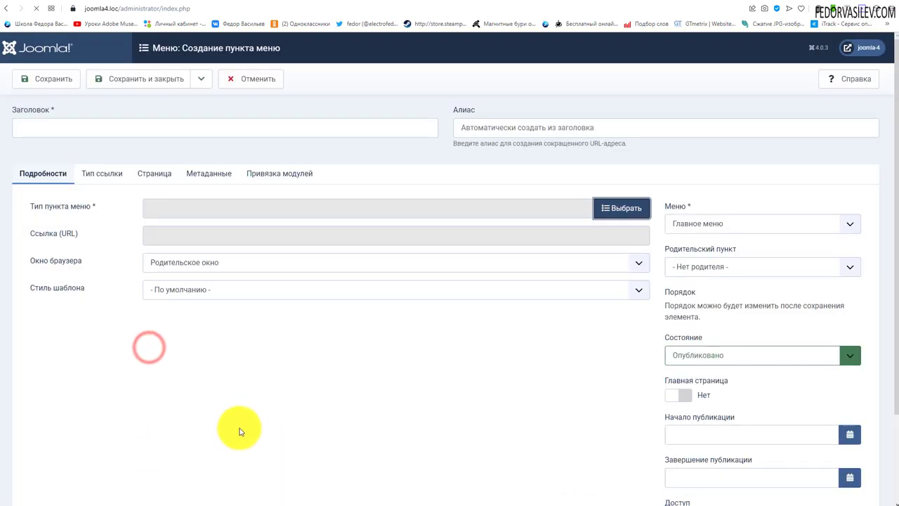
scroll(239, 288, "down", 2)
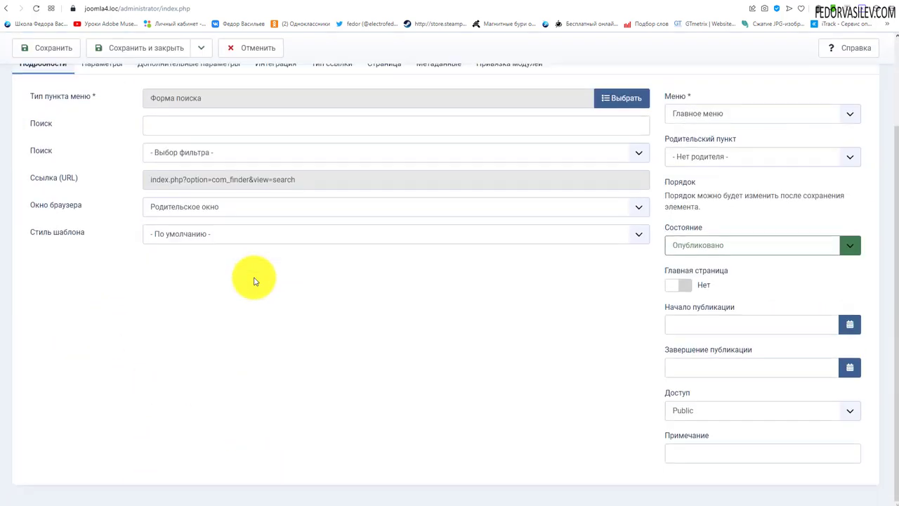
scroll(175, 231, "up", 2)
Review the new menu item's Параметры and Дополнительные параметры settings
left_click(102, 173)
scroll(237, 341, "down", 2)
scroll(283, 367, "up", 2)
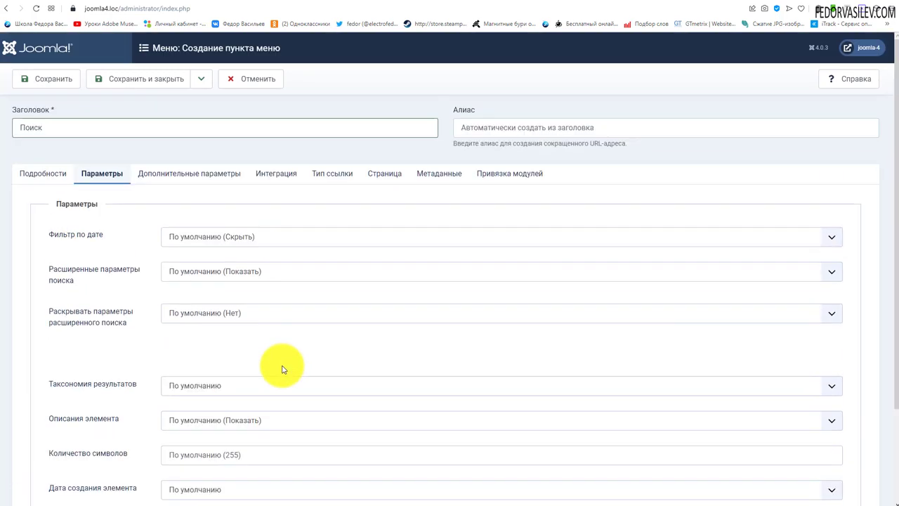
scroll(186, 210, "down", 2)
scroll(211, 281, "up", 2)
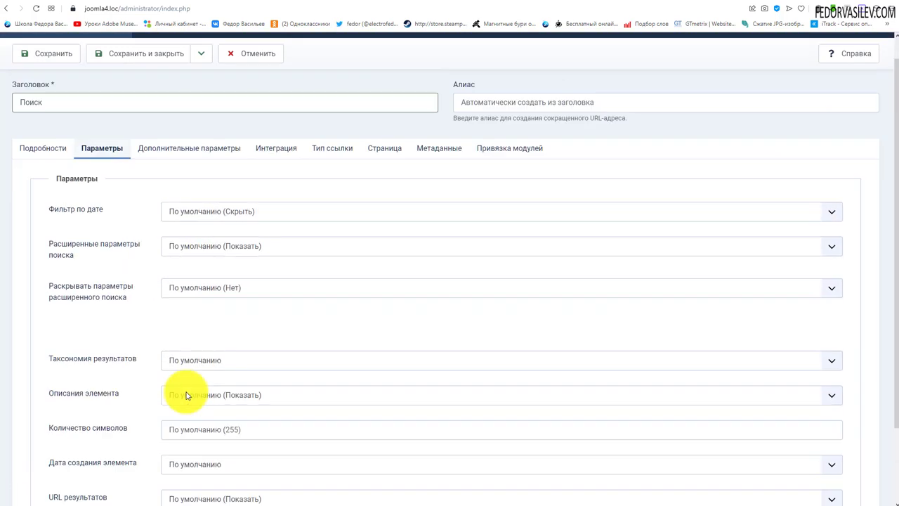
scroll(156, 238, "down", 2)
scroll(237, 375, "up", 2)
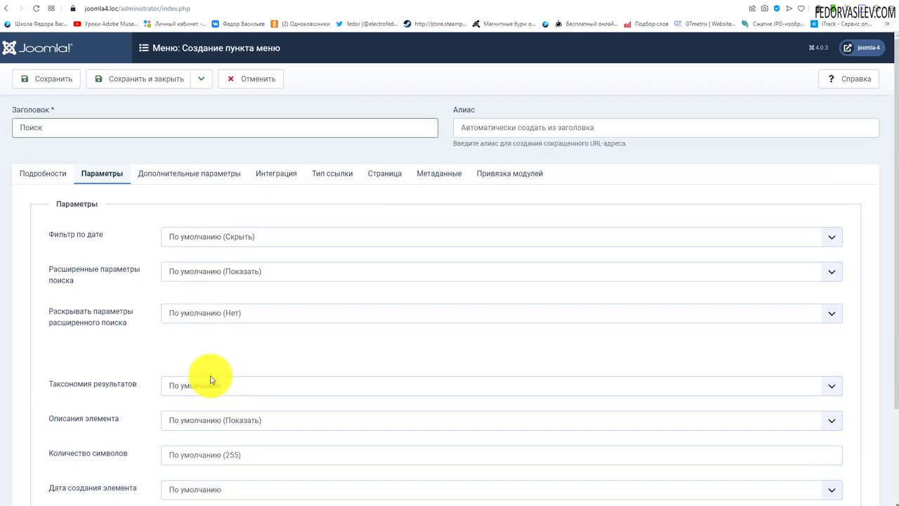
left_click(186, 177)
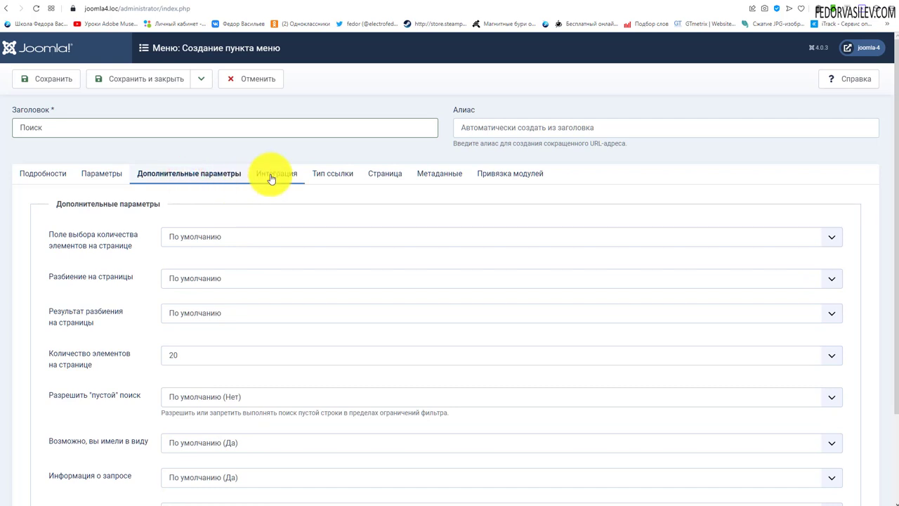
scroll(169, 269, "down", 2)
scroll(168, 271, "up", 2)
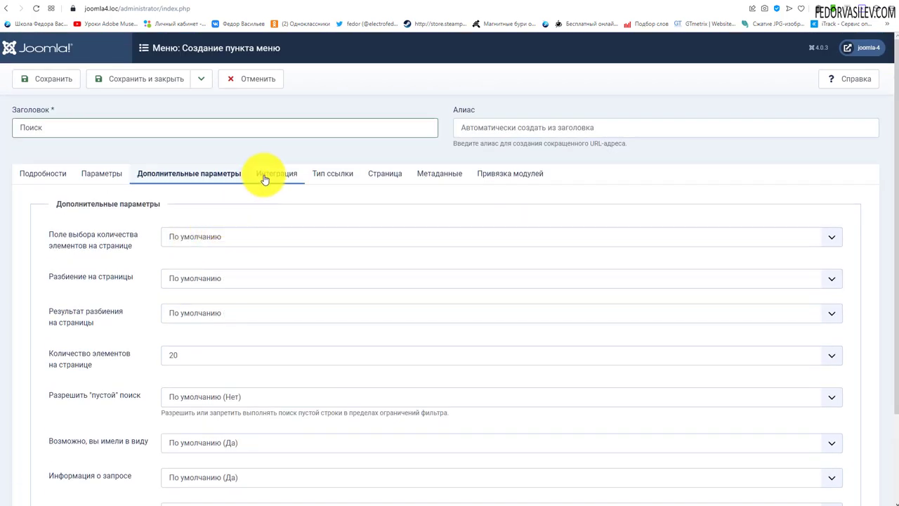
Look through the menu item's integration, link type, page, module assignment and metadata settings
left_click(264, 177)
left_click(333, 175)
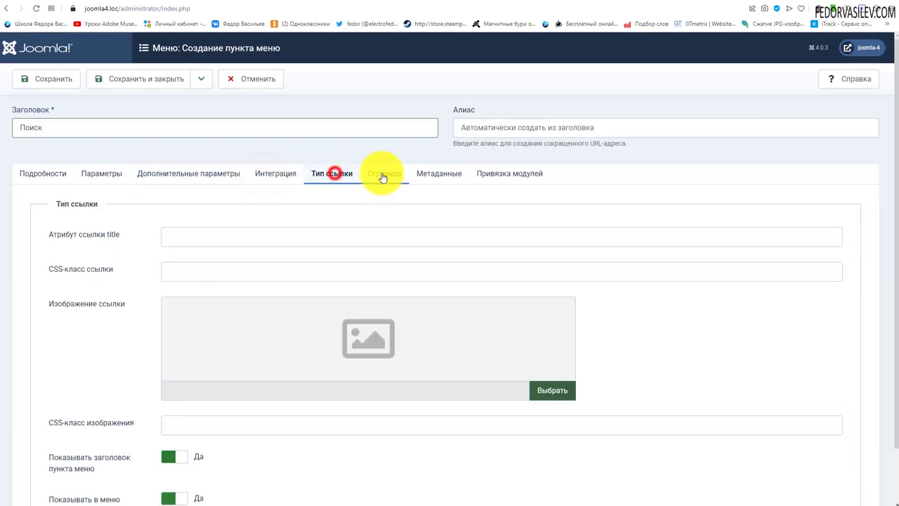
left_click(383, 175)
left_click(478, 175)
left_click(438, 174)
Return to the details of the Поиск menu item, then save and close it
left_click(62, 173)
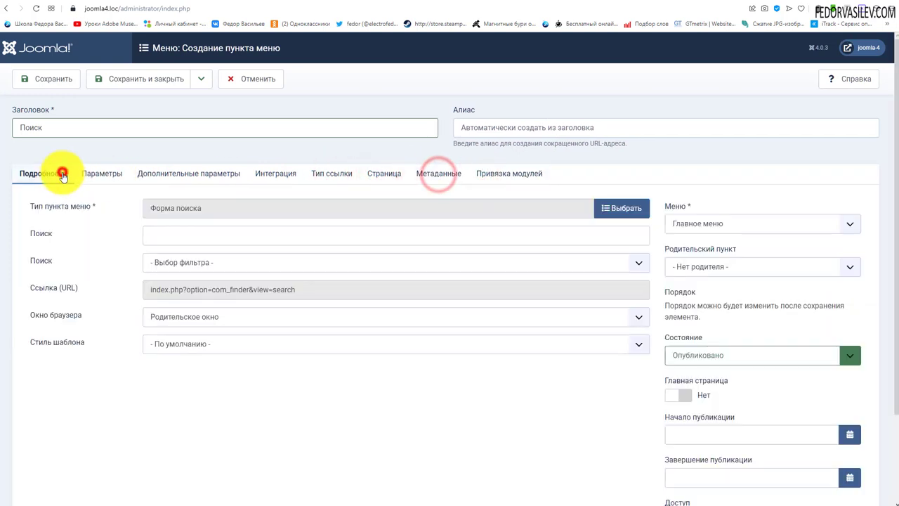
scroll(170, 161, "down", 1)
scroll(182, 309, "up", 1)
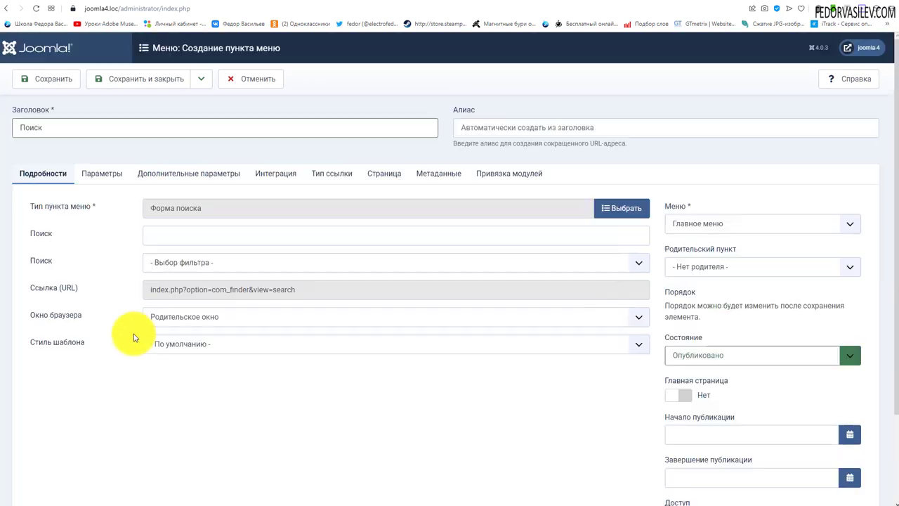
left_click(127, 73)
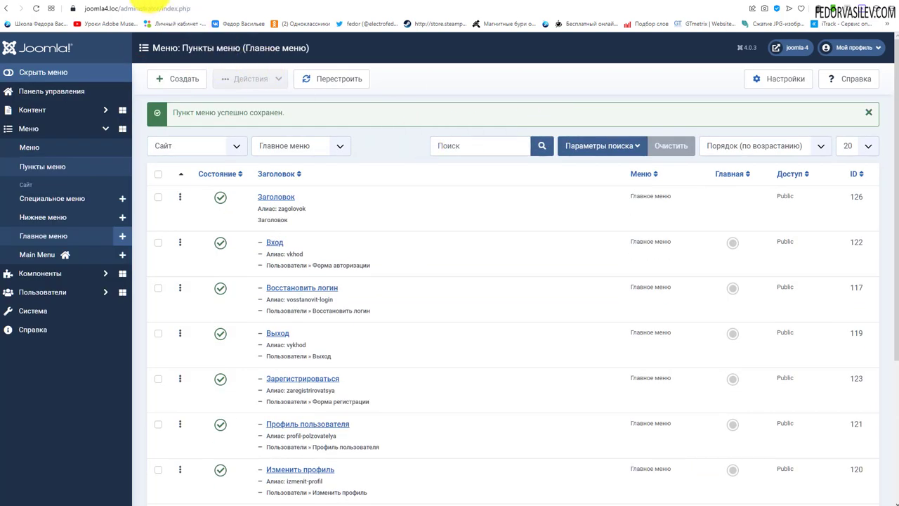
Refresh the site's home page and open the new Поиск page from the main navigation
left_click(151, 6)
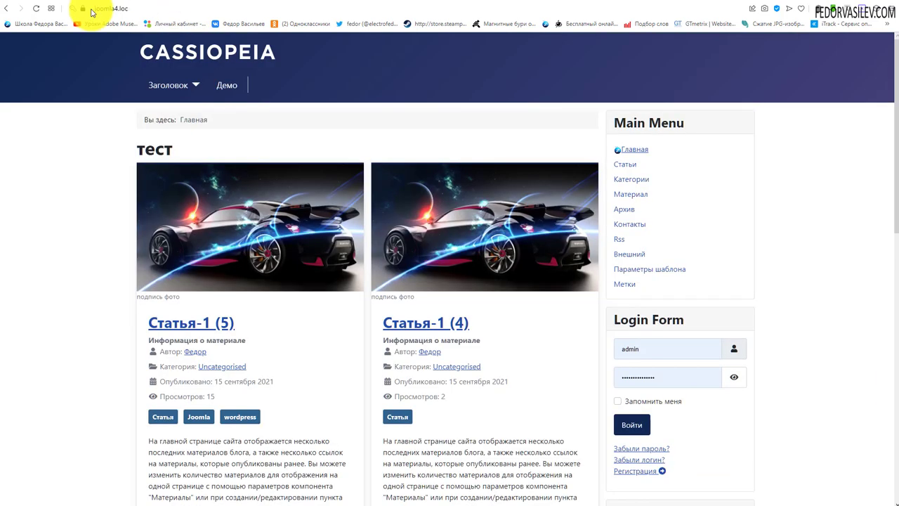
left_click(33, 10)
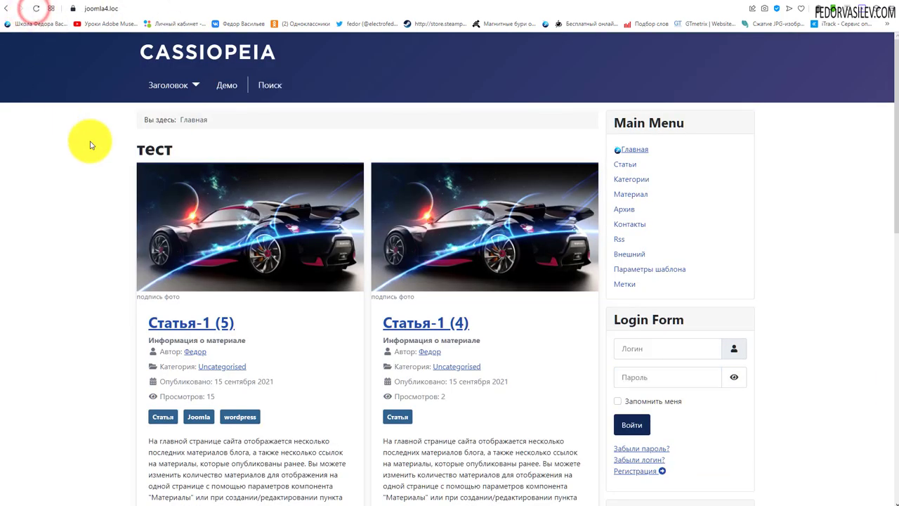
left_click(271, 87)
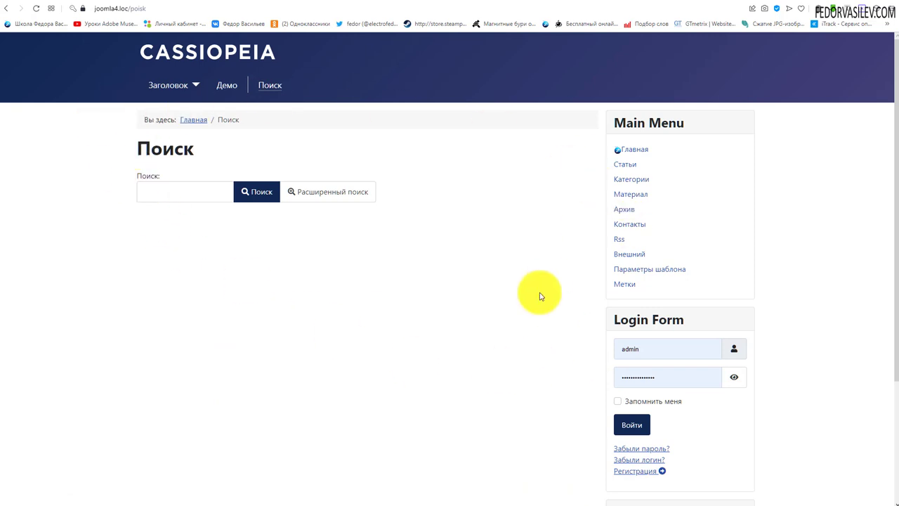
Examine the advanced search's usage examples and filters on the Поиск page, then collapse them
left_click(317, 196)
scroll(319, 225, "down", 1)
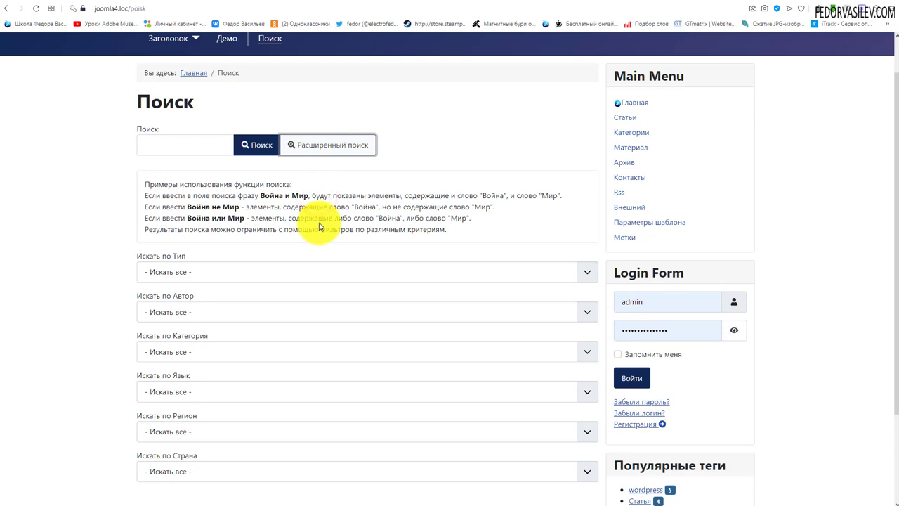
left_click_drag(449, 229, 227, 201)
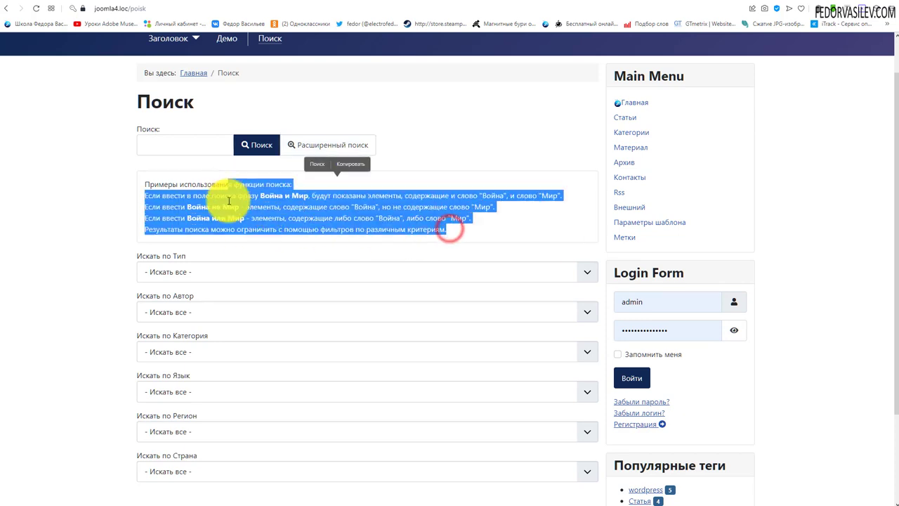
left_click(249, 208)
scroll(250, 207, "down", 1)
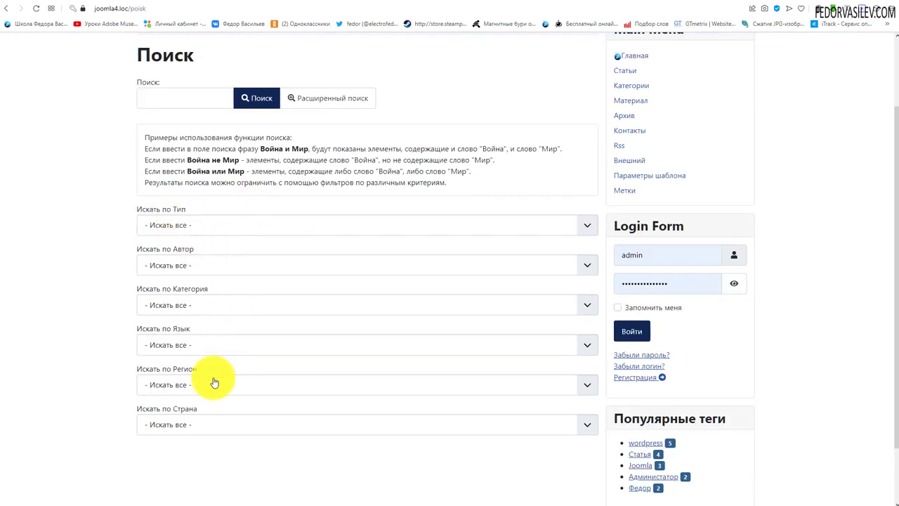
scroll(186, 452, "up", 2)
left_click(301, 192)
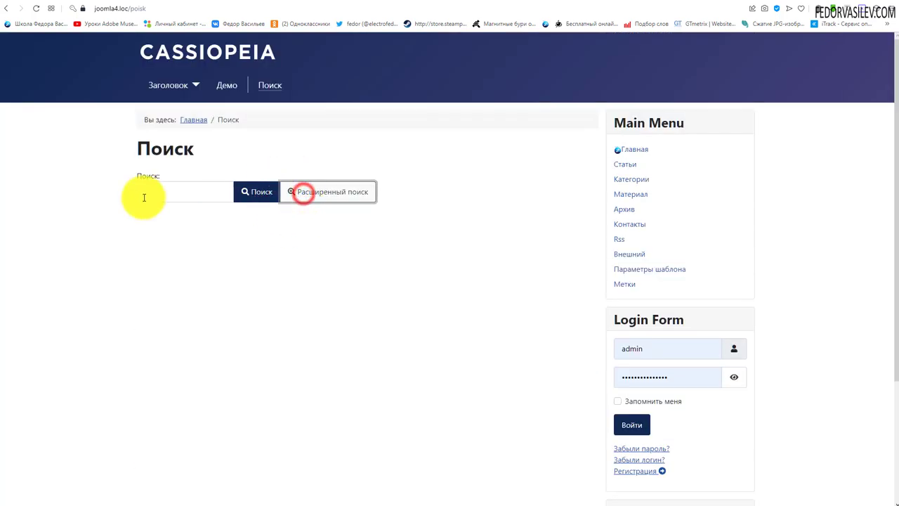
Copy the title of the article Статья-1 from the site's home page
left_click(169, 198)
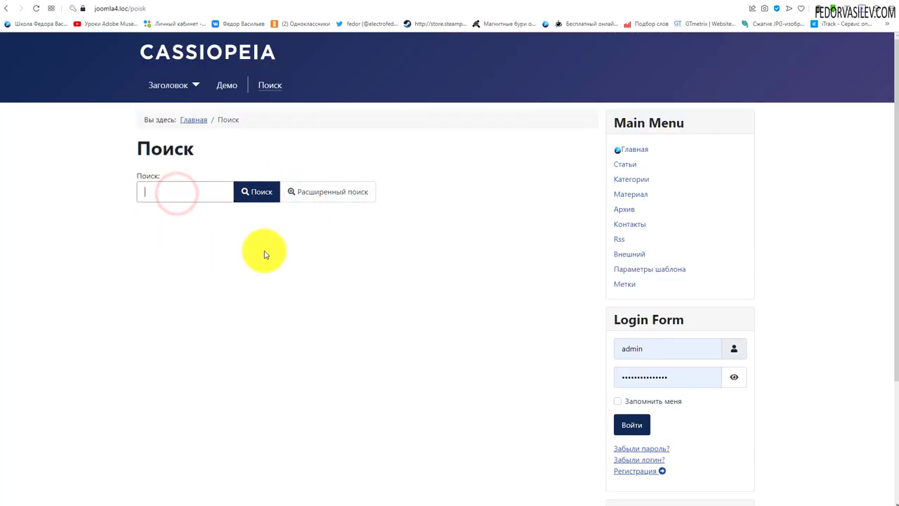
left_click(194, 54)
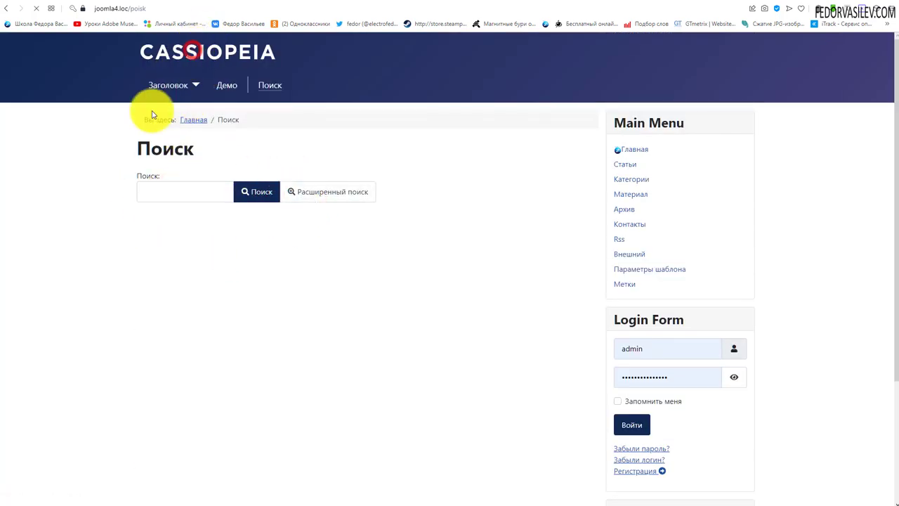
scroll(148, 295, "down", 3)
scroll(159, 308, "down", 5)
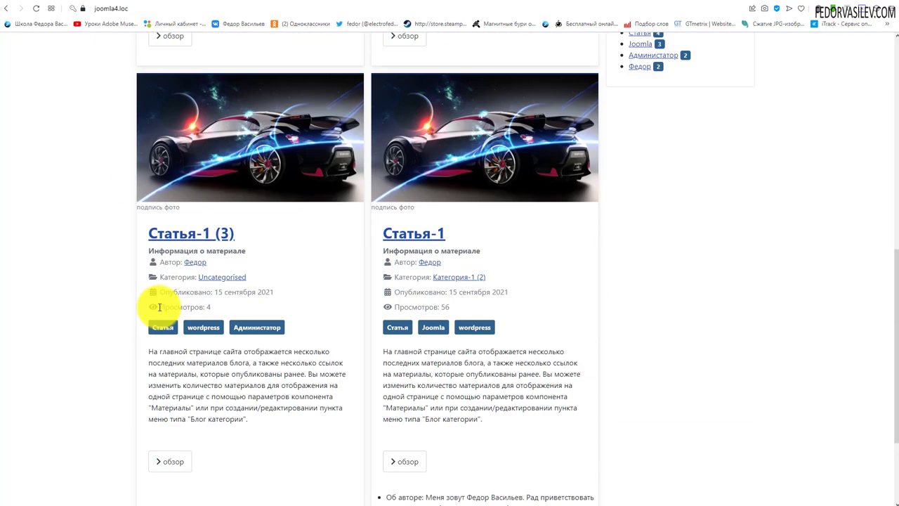
scroll(421, 267, "down", 2)
scroll(425, 295, "up", 3)
left_click_drag(454, 280, 383, 279)
key("ctrl+c")
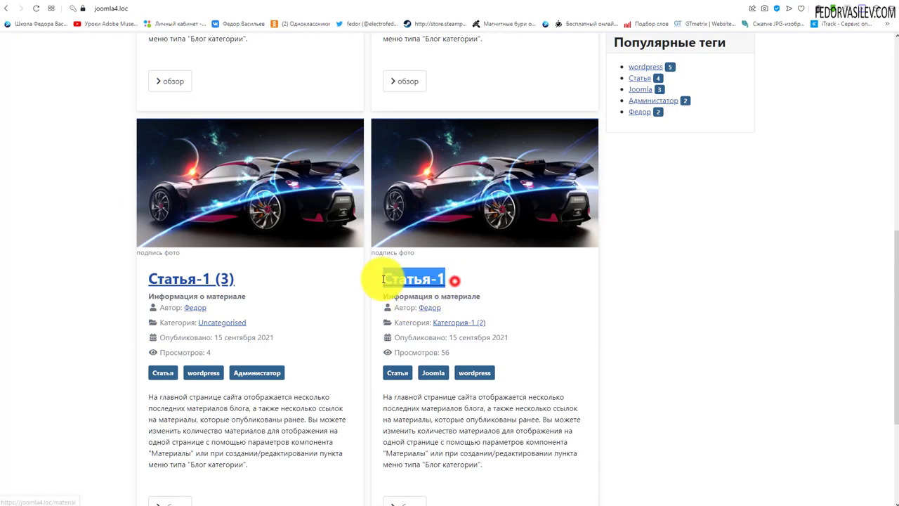
scroll(379, 295, "up", 7)
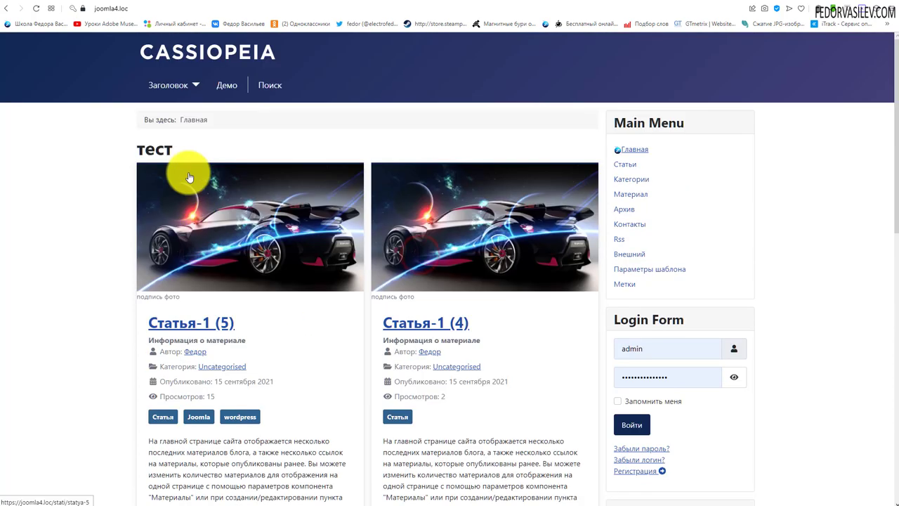
Open the site's Поиск page and paste the copied article title into the search field
left_click(266, 91)
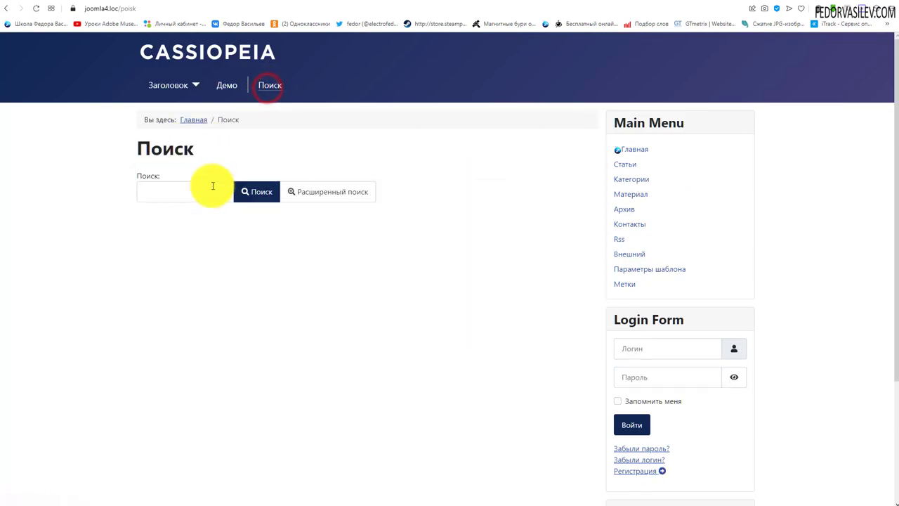
left_click(169, 194)
right_click(170, 198)
left_click(196, 279)
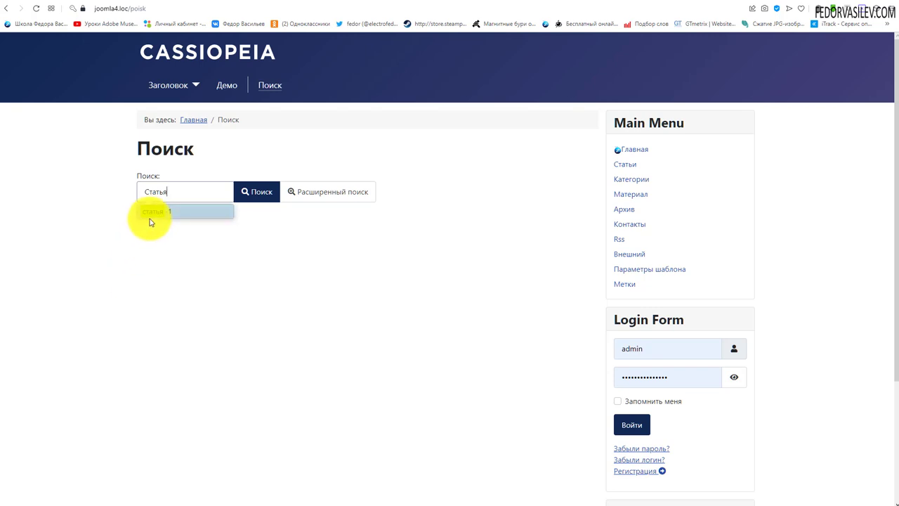
Choose the suggested phrase статья-1 in the search field and run the search
left_click(154, 211)
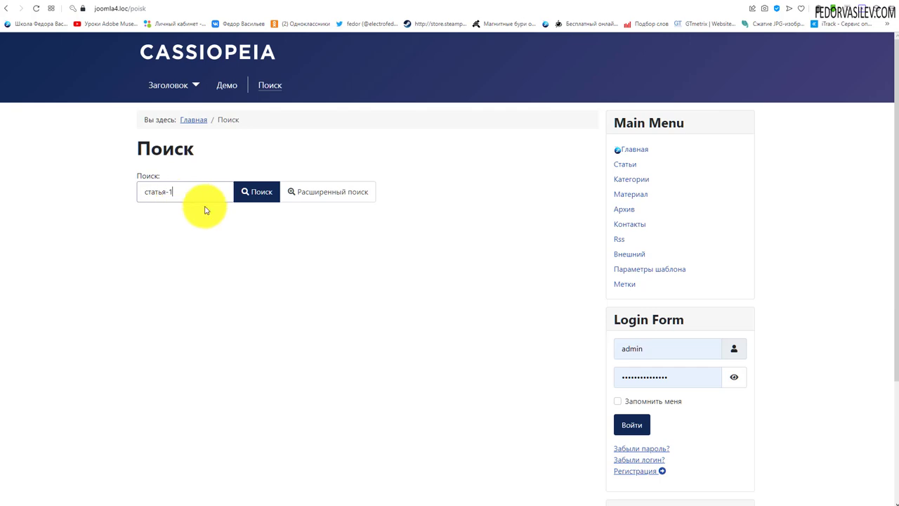
left_click(250, 194)
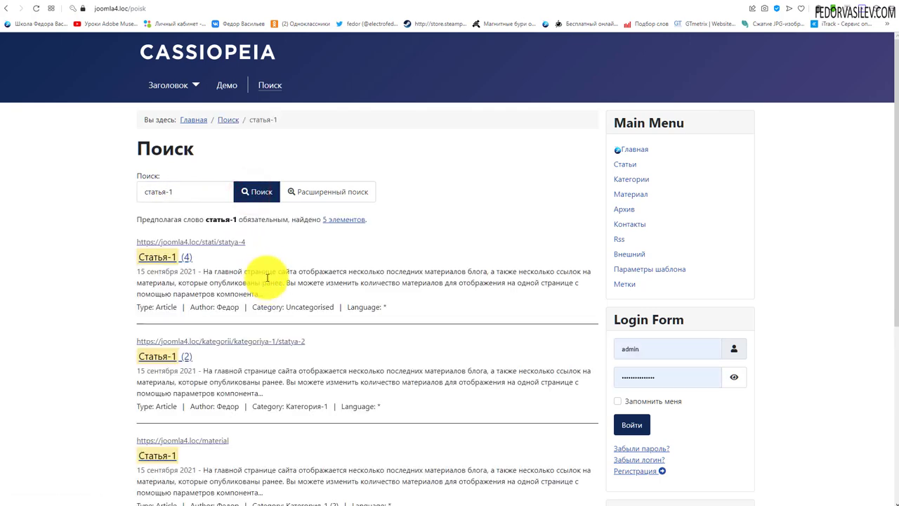
scroll(239, 274, "down", 3)
scroll(214, 267, "up", 3)
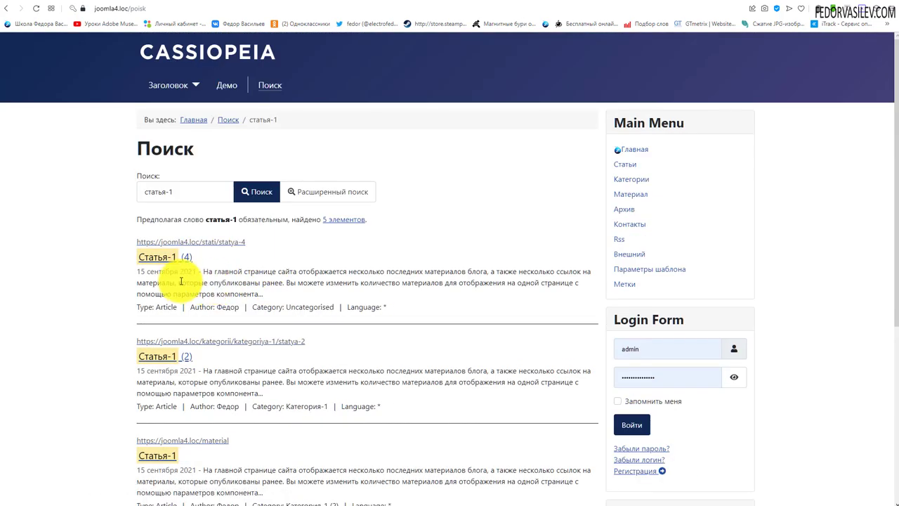
Examine the whole list of articles found for статья-1, including their titles, links and categories
scroll(309, 256, "down", 2)
scroll(309, 256, "down", 2)
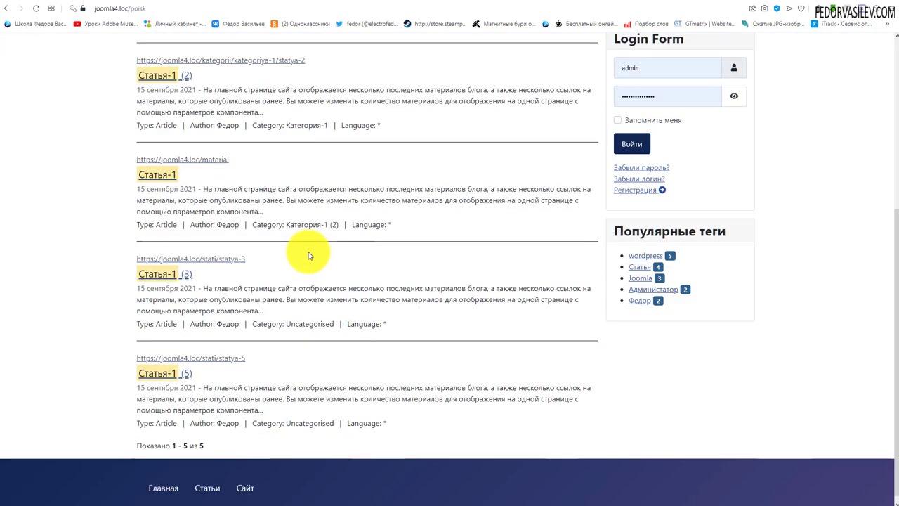
scroll(309, 256, "up", 4)
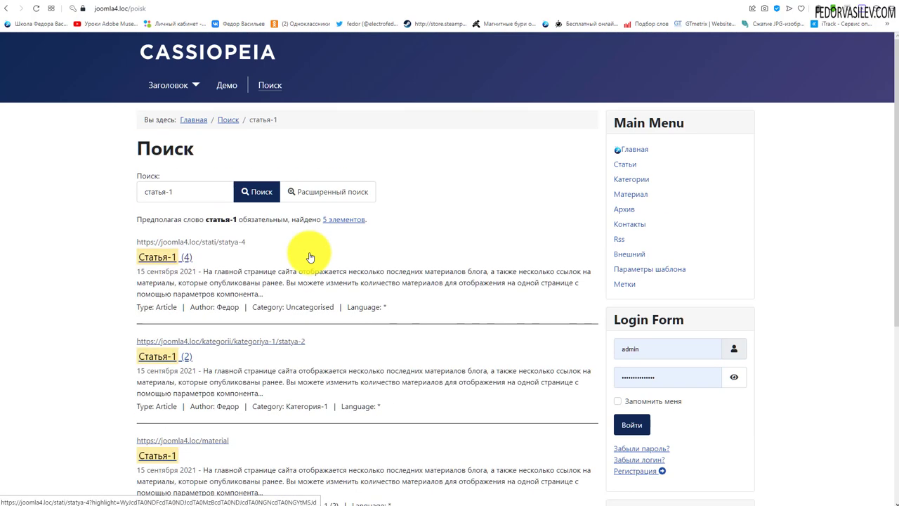
scroll(311, 257, "down", 1)
scroll(171, 185, "down", 1)
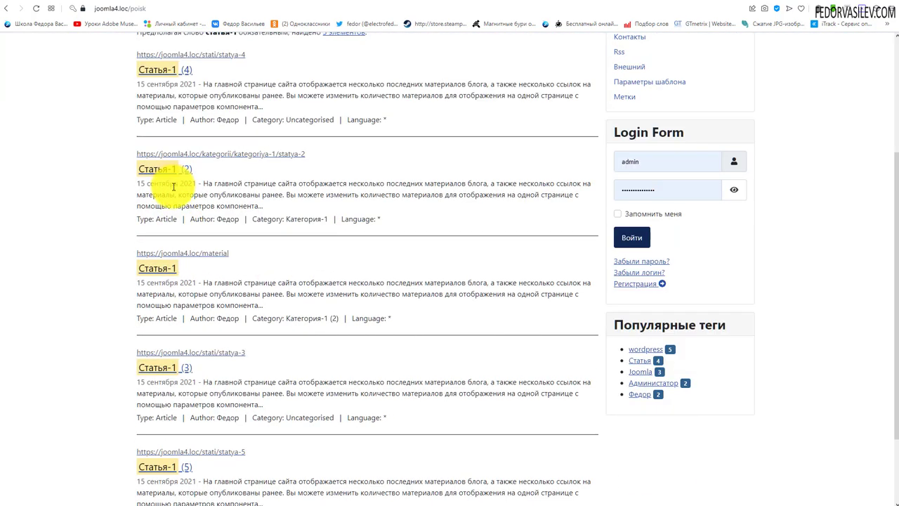
scroll(140, 267, "down", 1)
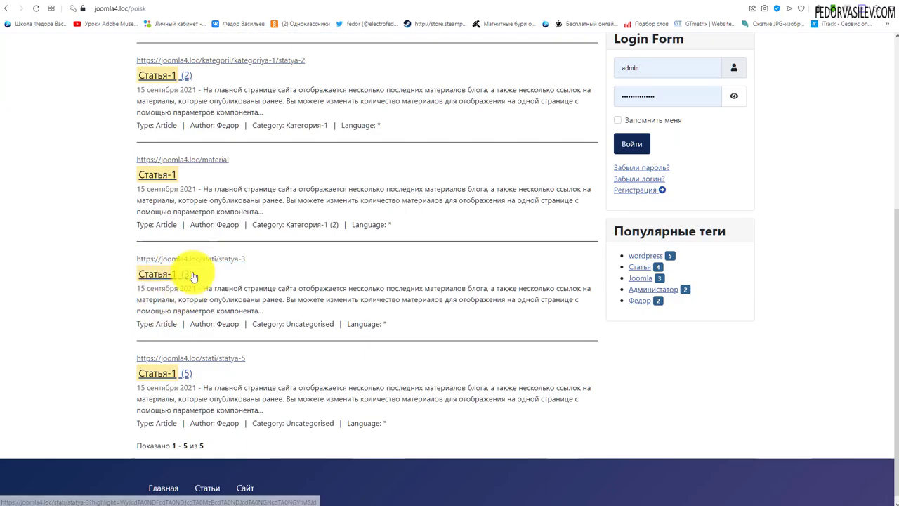
scroll(193, 379, "up", 4)
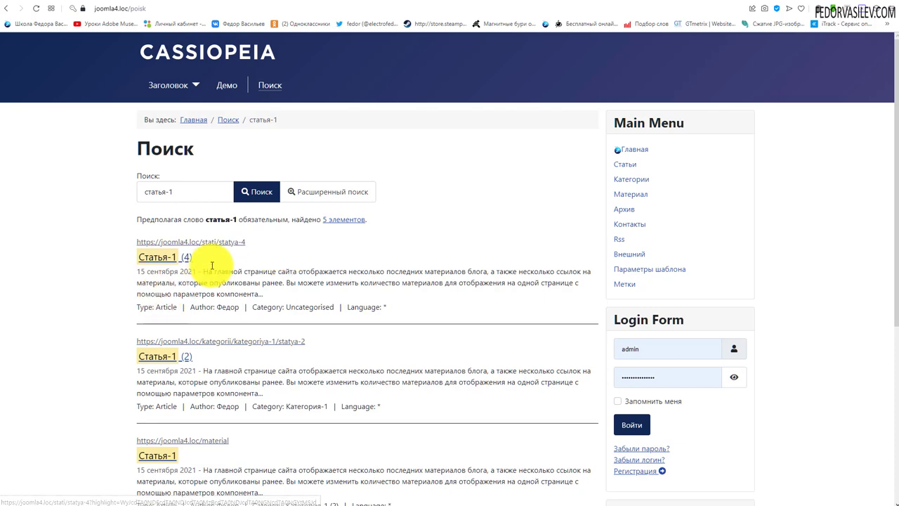
scroll(211, 261, "down", 3)
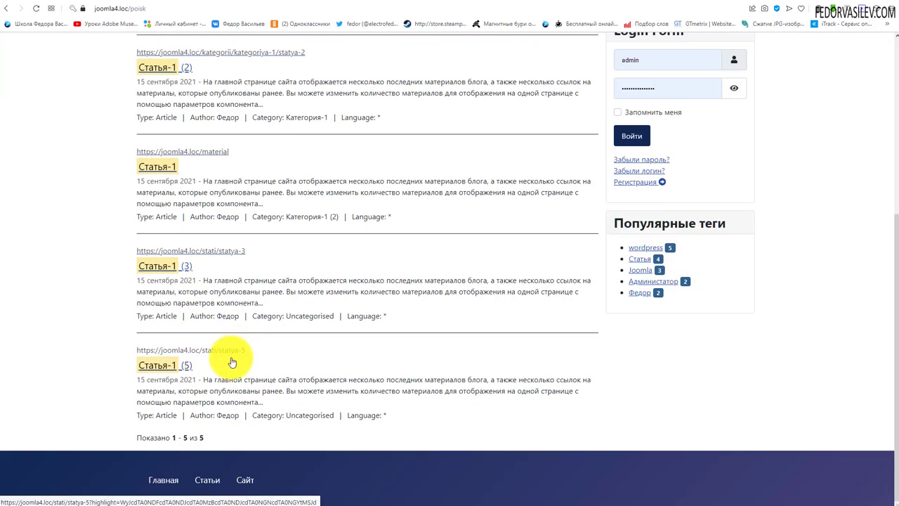
scroll(232, 361, "up", 1)
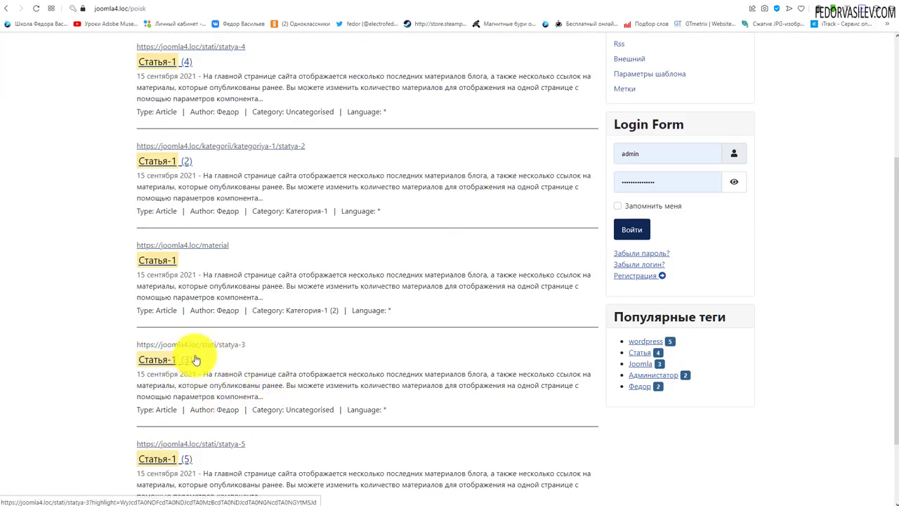
scroll(470, 361, "up", 2)
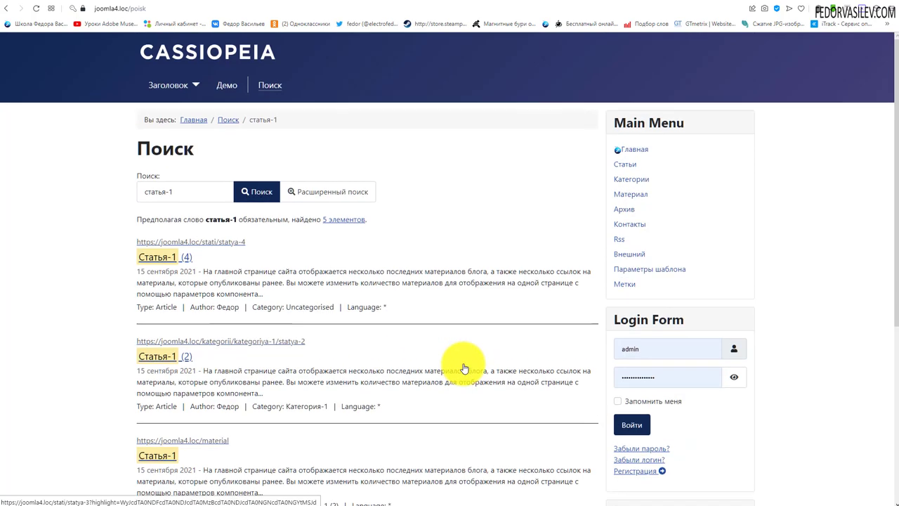
Open the found article Статья-1 (4) and look over its highlighted title and body text
left_click(151, 259)
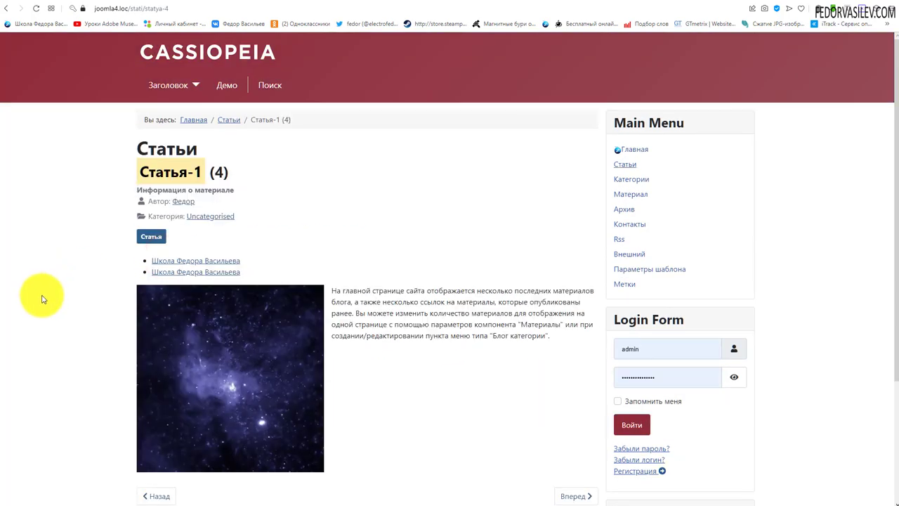
scroll(40, 302, "down", 2)
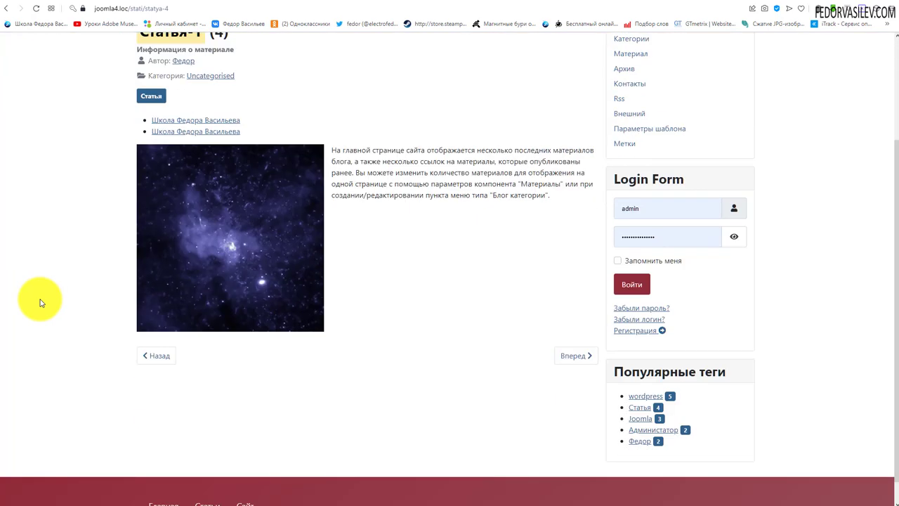
scroll(455, 420, "up", 2)
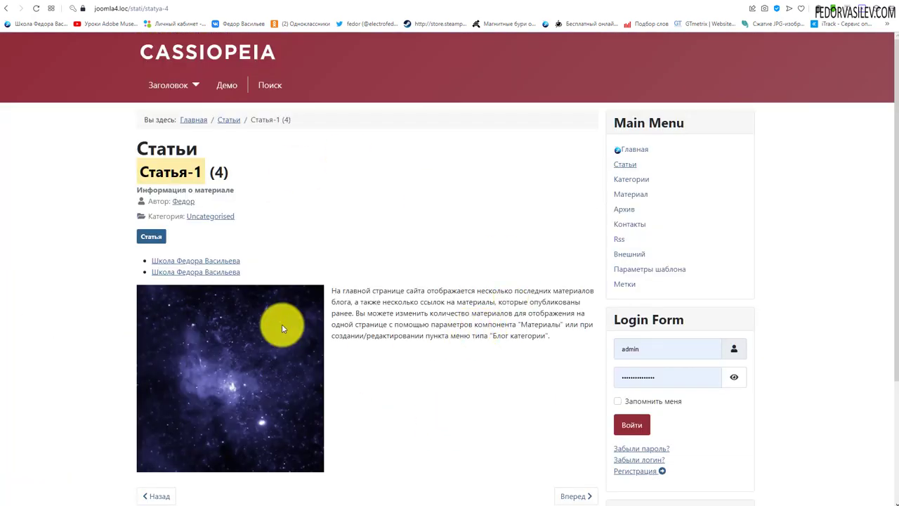
left_click_drag(342, 293, 438, 335)
left_click(358, 316)
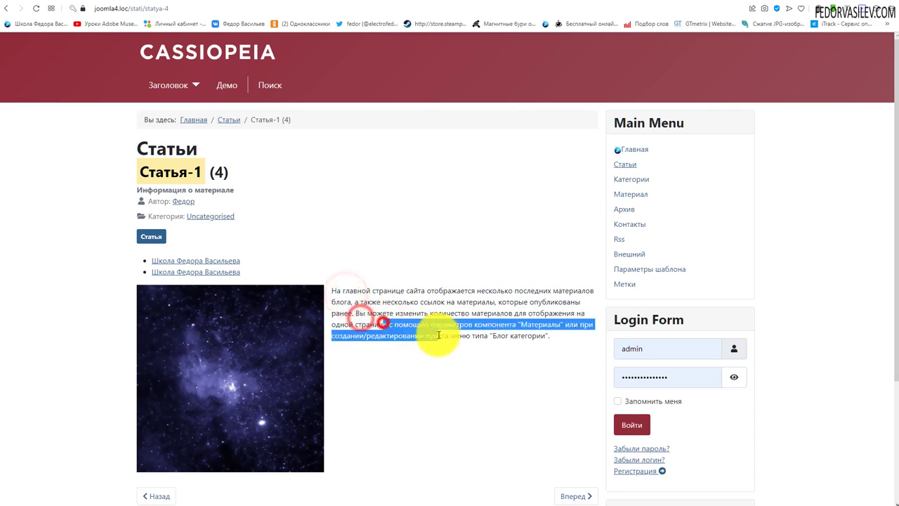
left_click(436, 359)
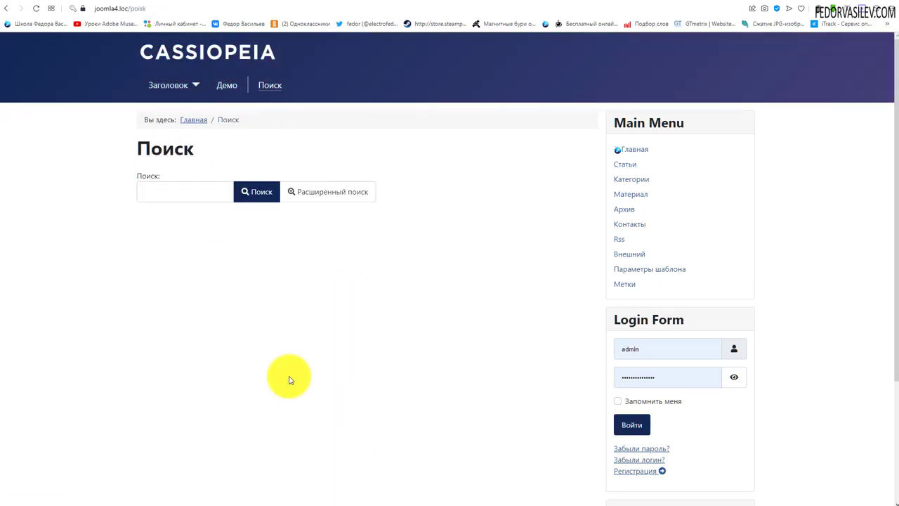
On the Поиск page, expand the advanced search and set the type filter to Материалы
left_click(303, 196)
scroll(211, 232, "down", 2)
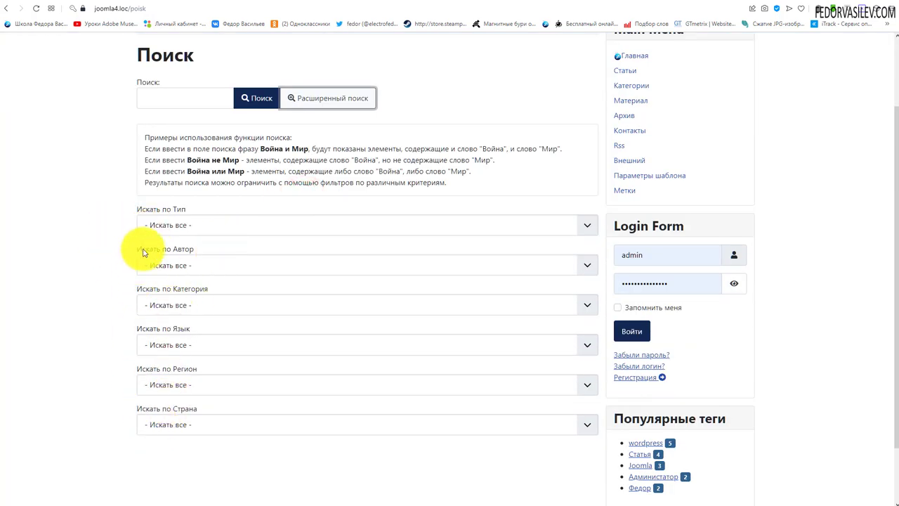
left_click(160, 221)
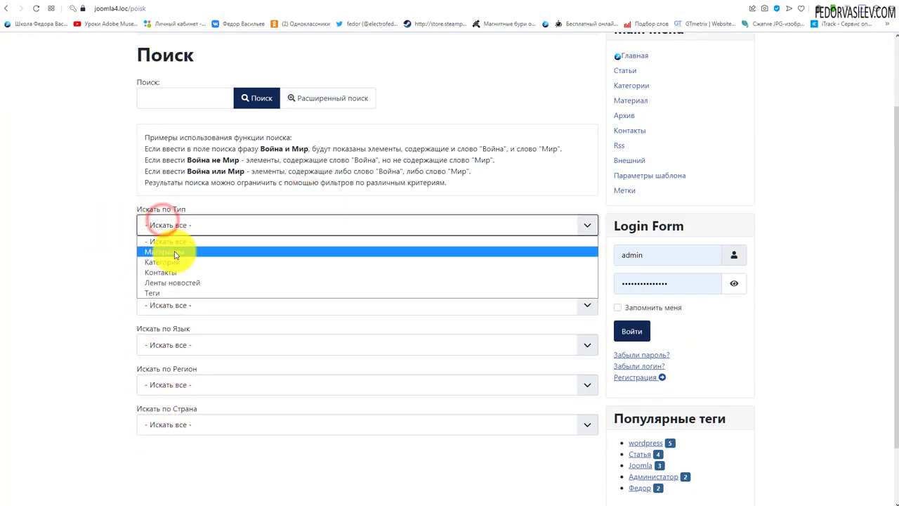
left_click(174, 251)
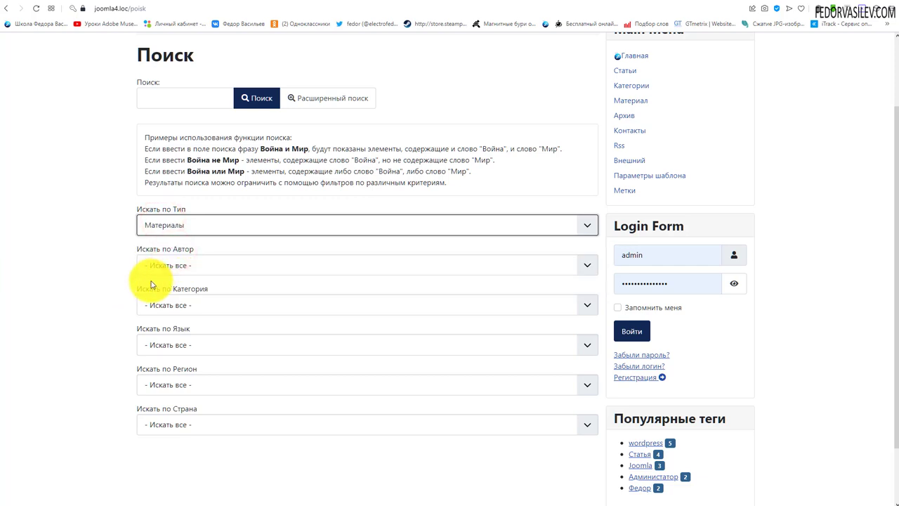
left_click(175, 225)
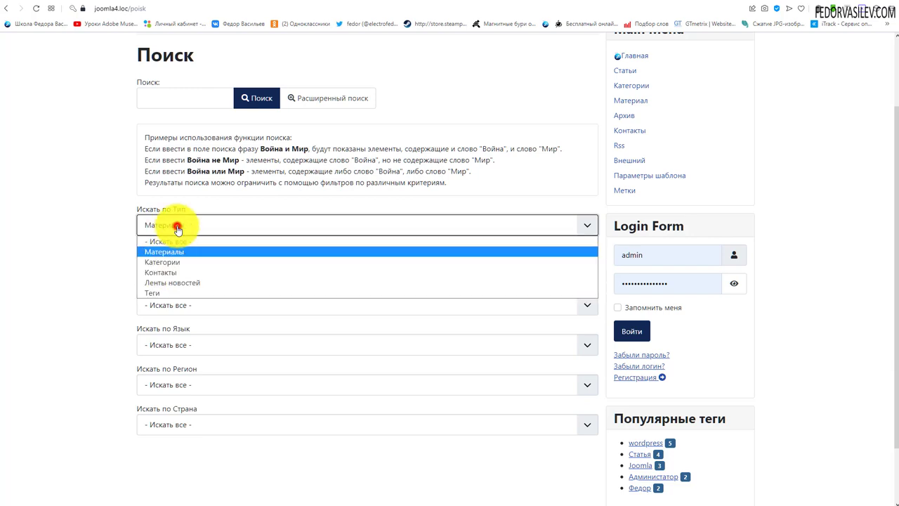
left_click(164, 292)
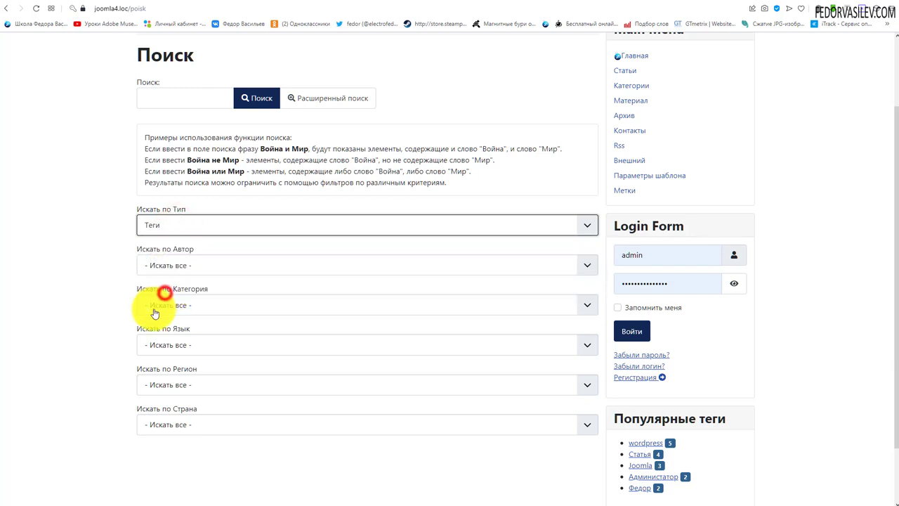
left_click(158, 232)
left_click(175, 255)
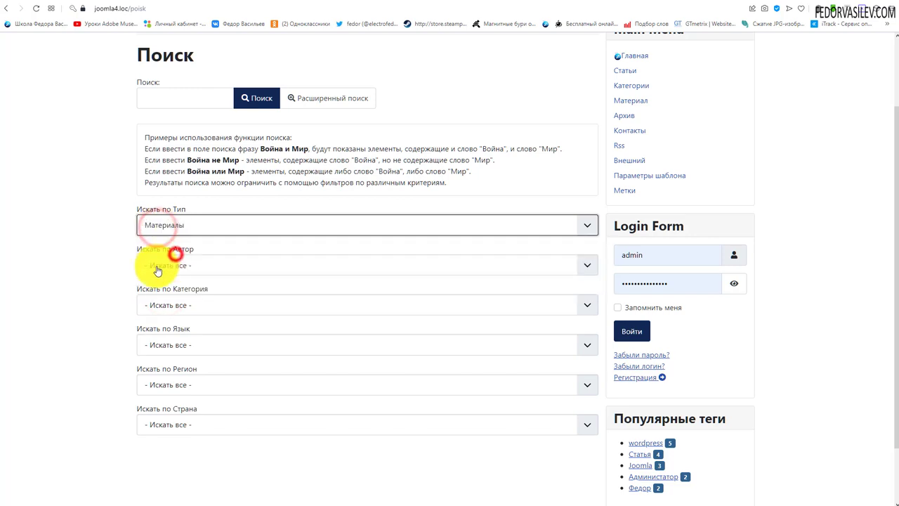
Set the advanced search's author filter to the last author offered
left_click(179, 265)
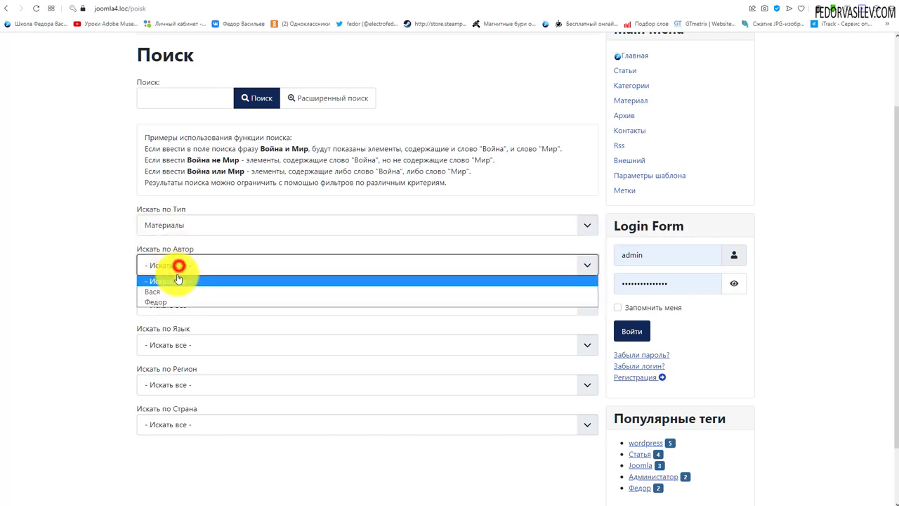
left_click(152, 300)
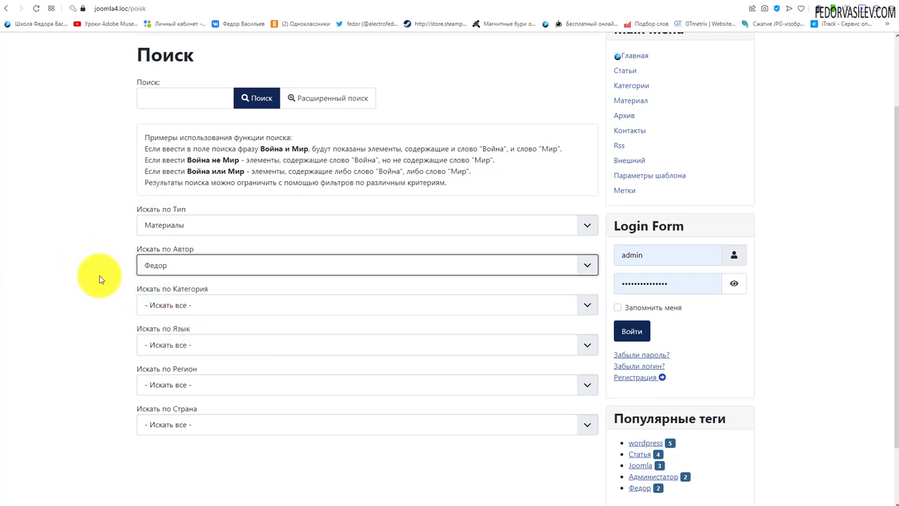
scroll(112, 295, "down", 2)
scroll(136, 334, "up", 4)
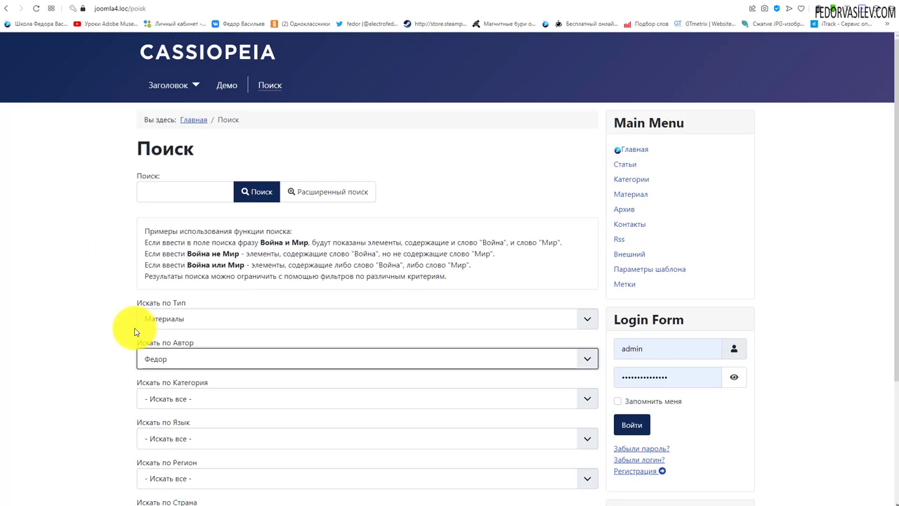
Examine the empty search field, the usage examples and the remaining advanced search filters
left_click(146, 198)
scroll(150, 175, "down", 2)
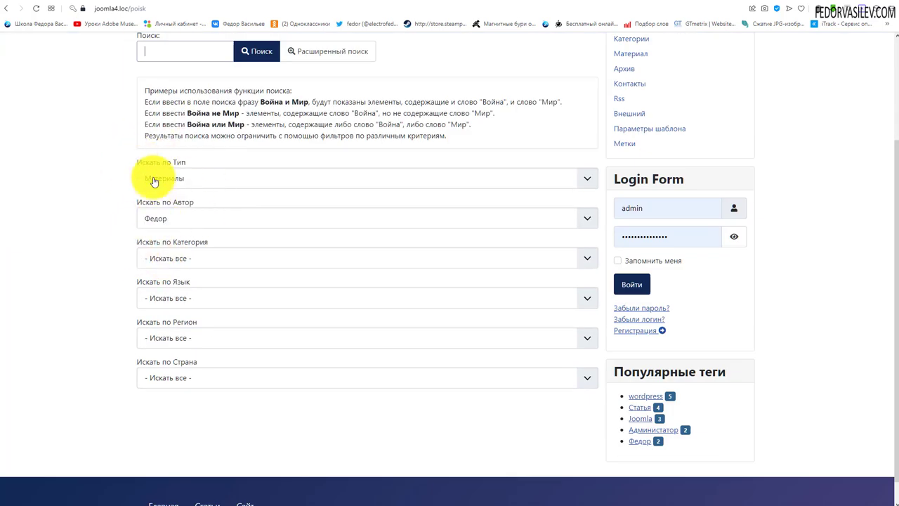
scroll(164, 285, "up", 3)
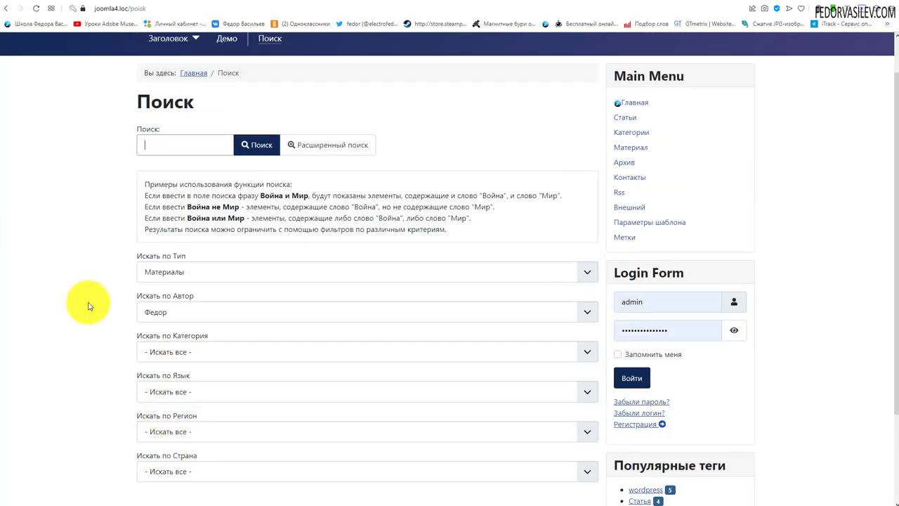
scroll(145, 235, "down", 2)
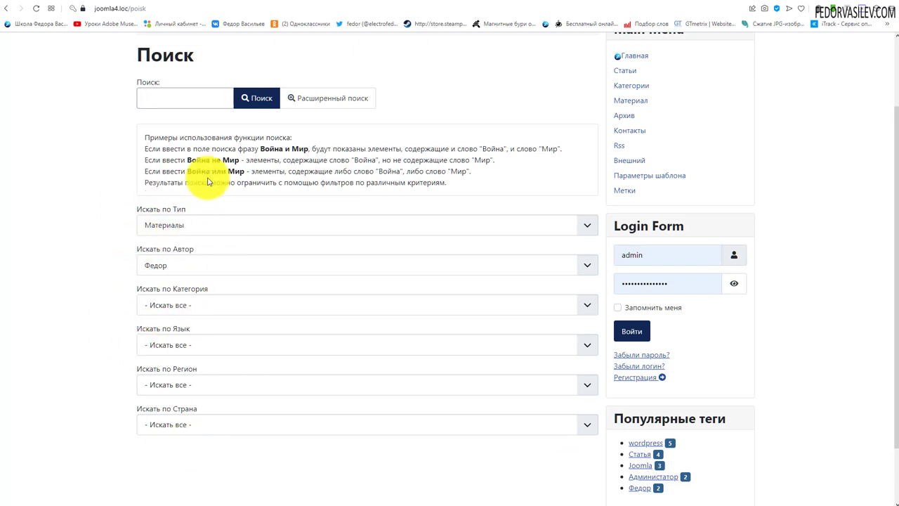
scroll(300, 390, "up", 2)
left_click(175, 4)
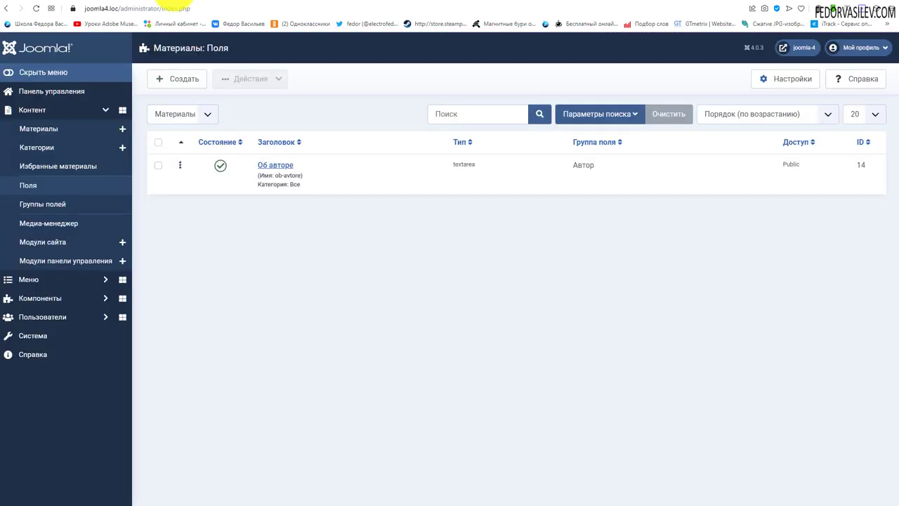
left_click(28, 3)
left_click(81, 2)
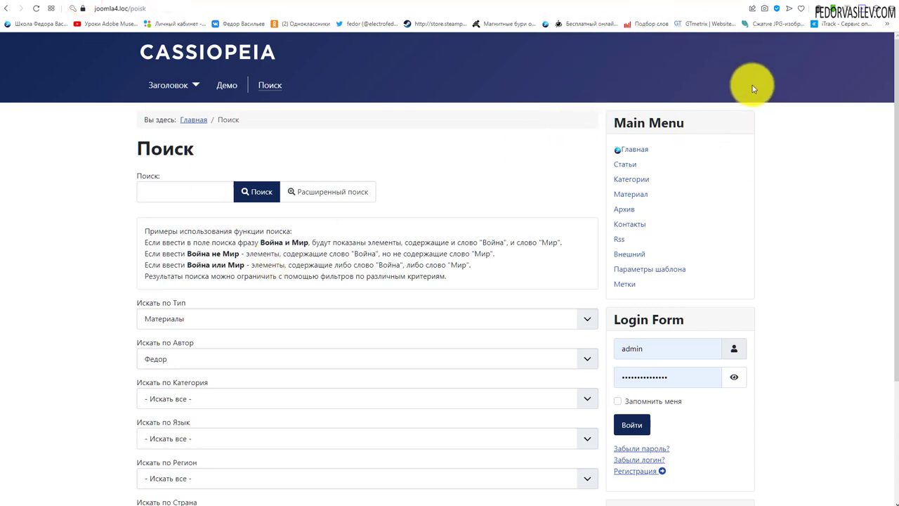
scroll(420, 276, "down", 1)
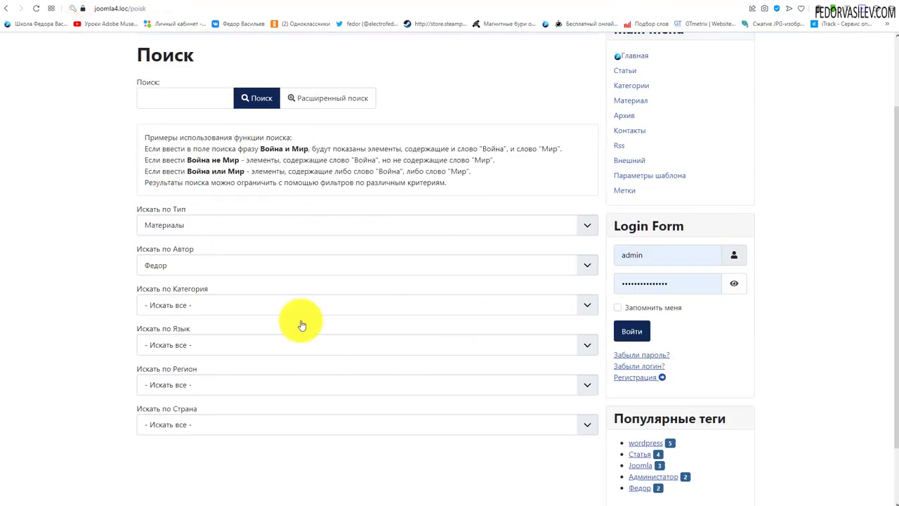
scroll(380, 280, "up", 1)
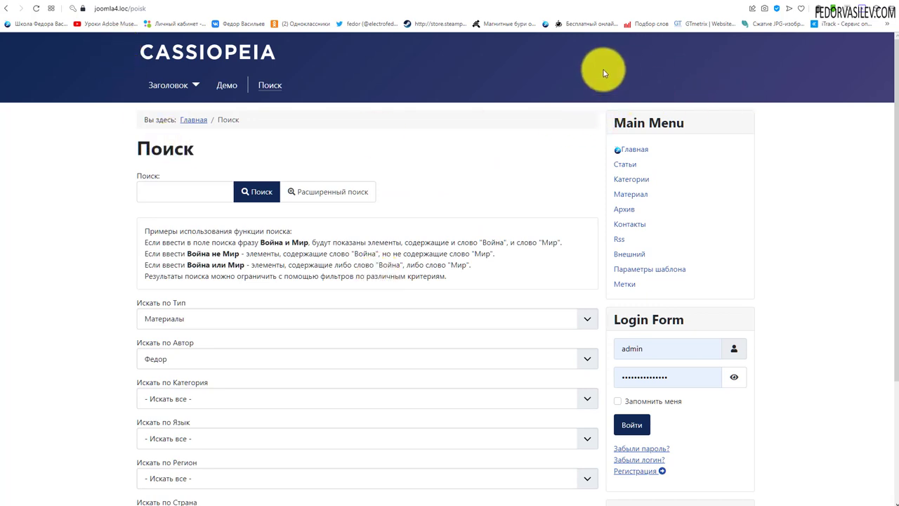
left_click(184, 194)
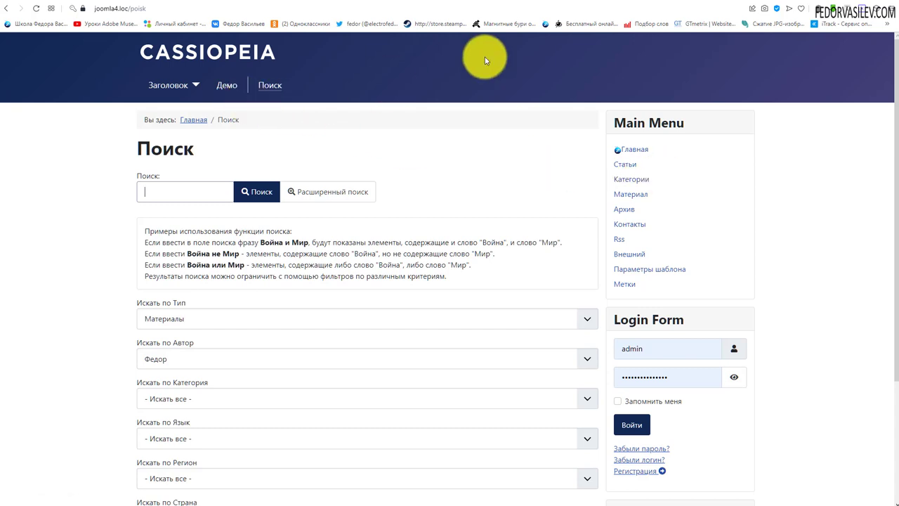
Return to the administrator control panel and start a new site module of the type Умный поиск
left_click(66, 4)
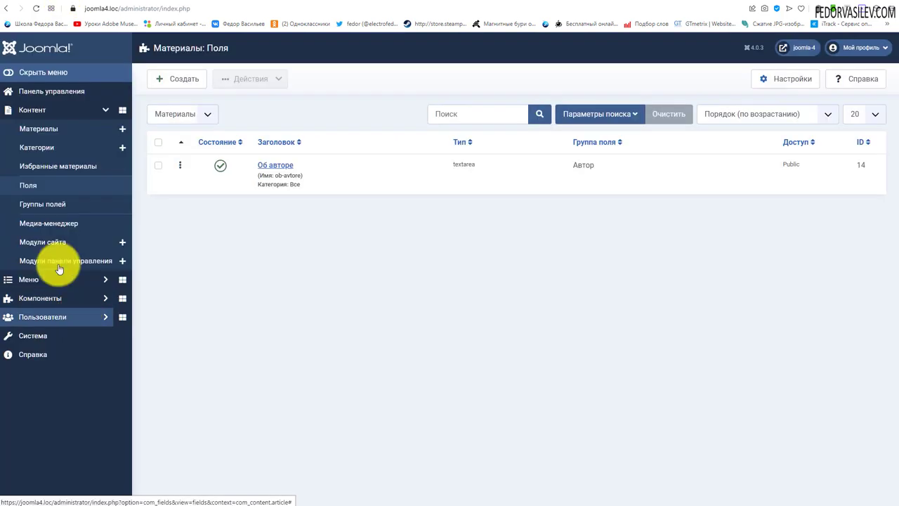
left_click(49, 92)
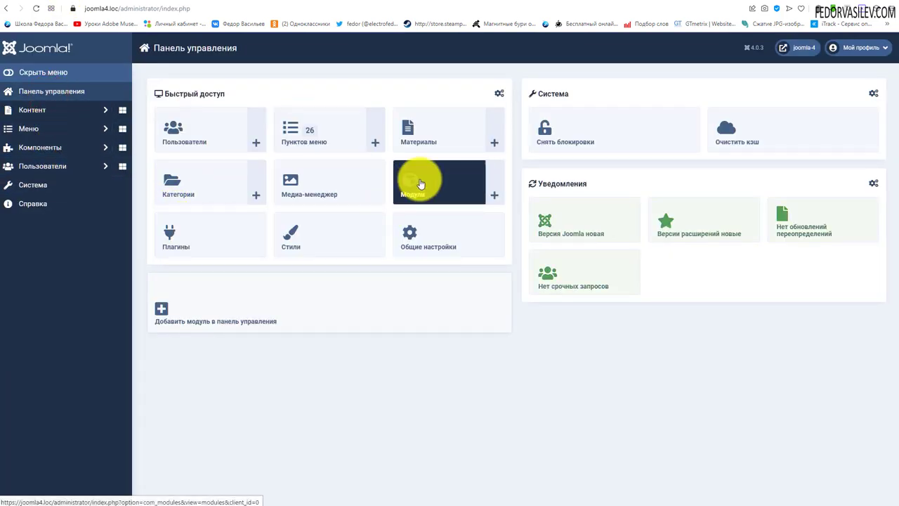
left_click(52, 109)
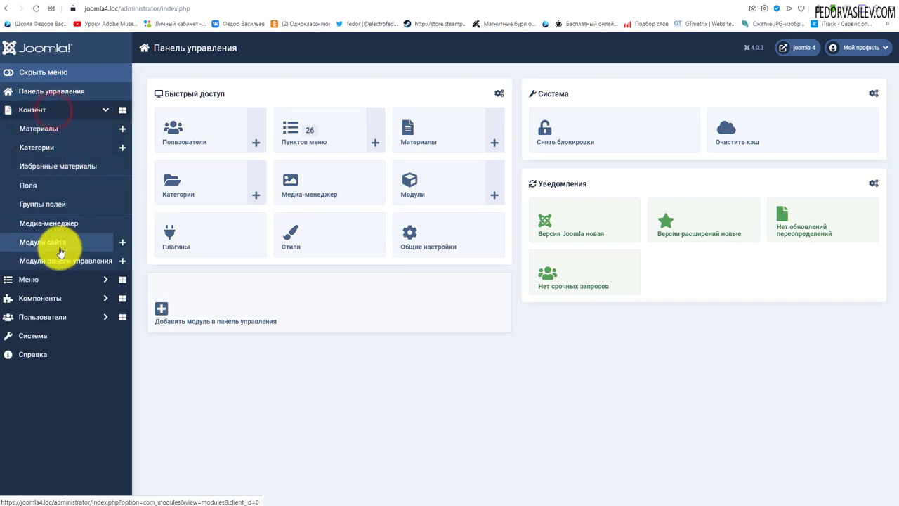
left_click(120, 241)
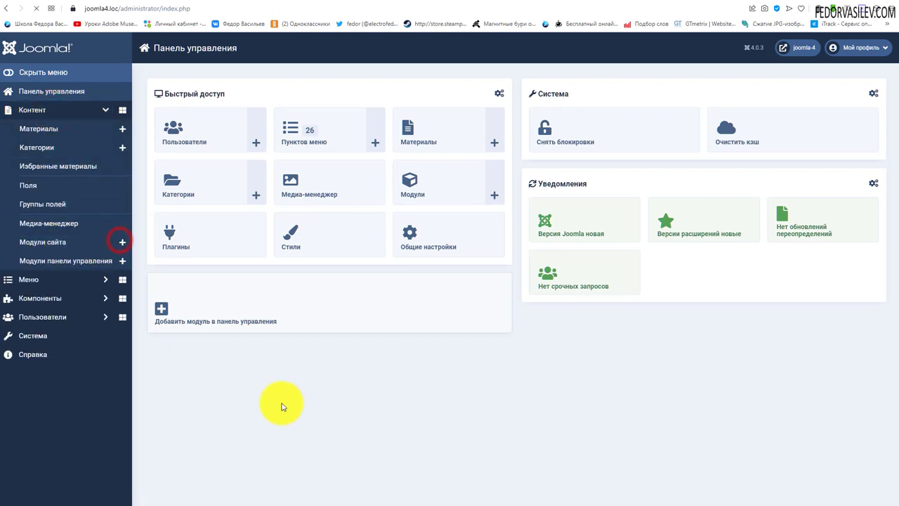
scroll(281, 349, "down", 1)
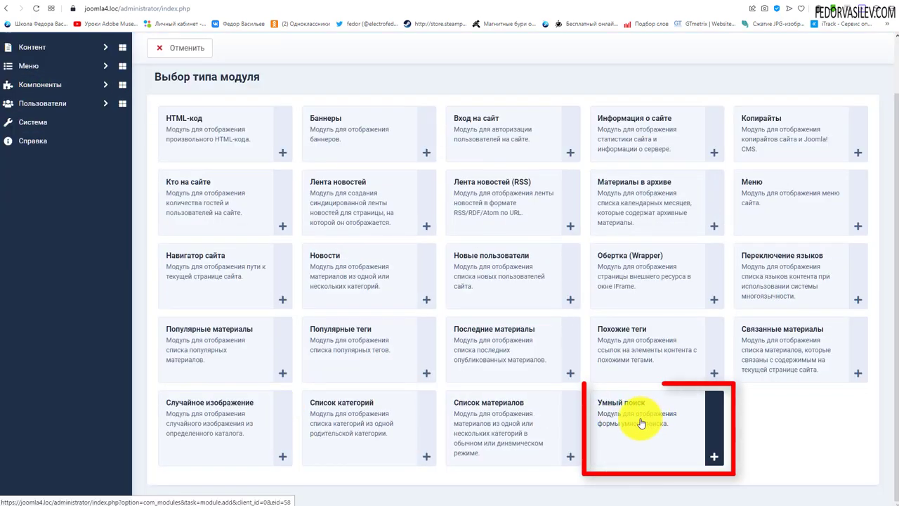
left_click(630, 421)
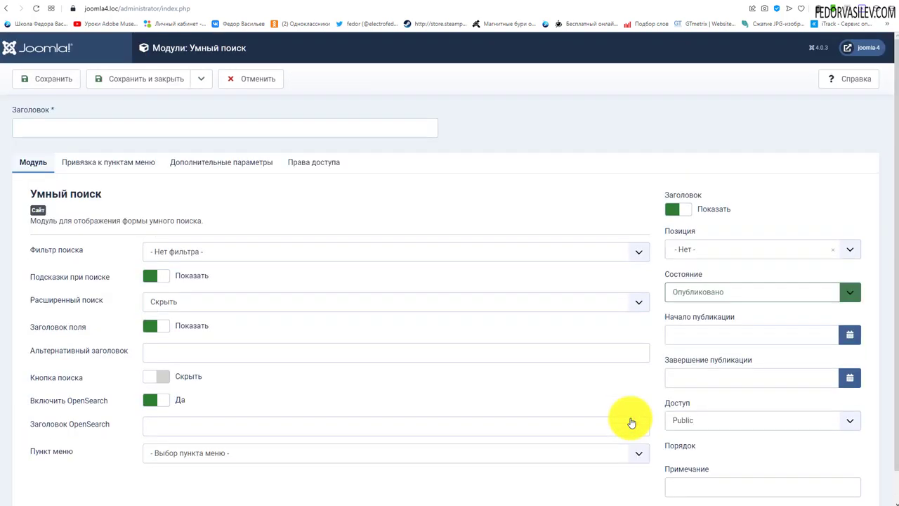
Title the module Поиск, hide its heading and assign it to the Search [search] position, consulting the site's header for placement
double_click(47, 124)
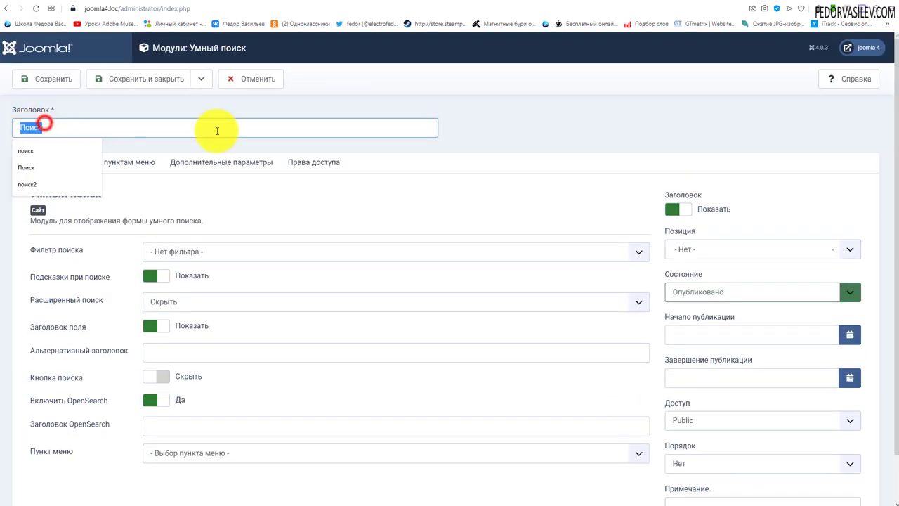
left_click(674, 209)
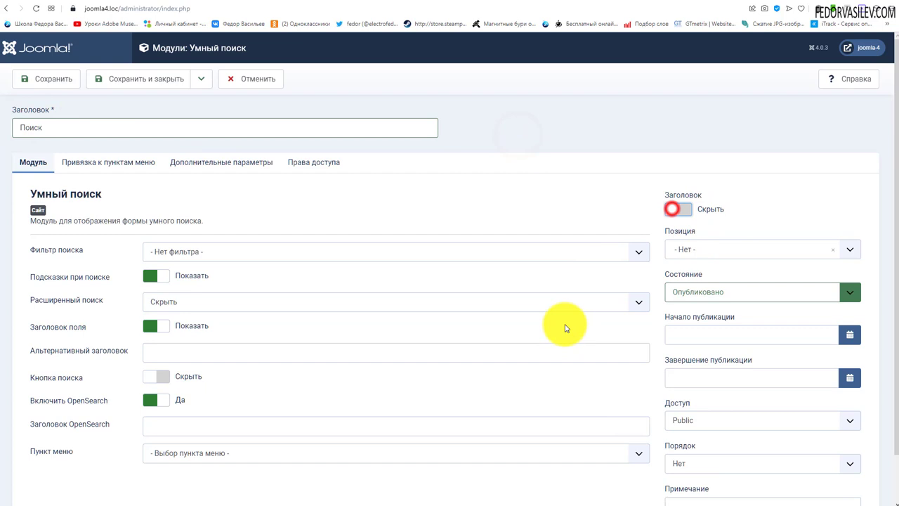
left_click(691, 248)
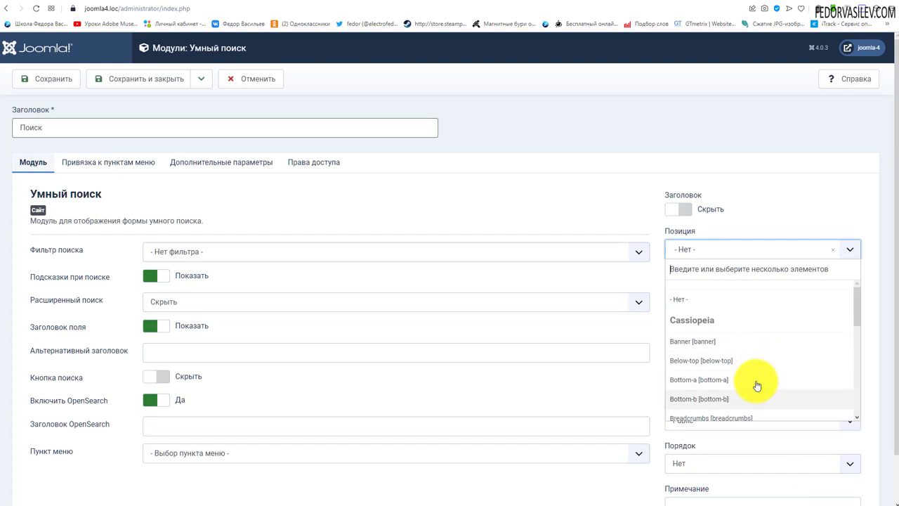
left_click(329, 2)
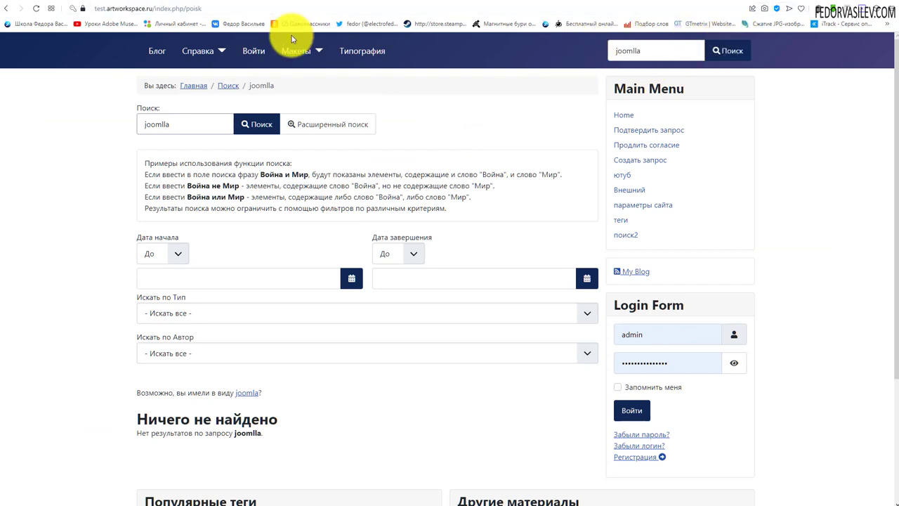
key("ctrl+Tab")
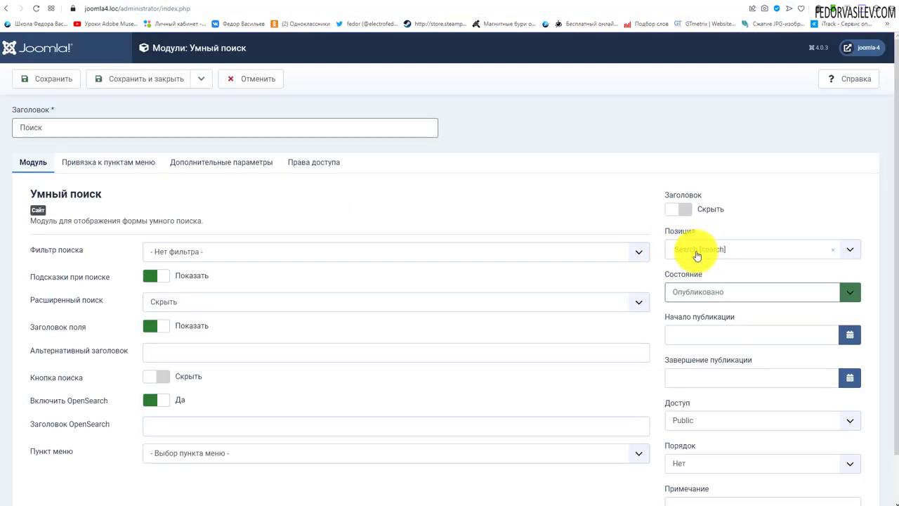
left_click(690, 246)
left_click(709, 248)
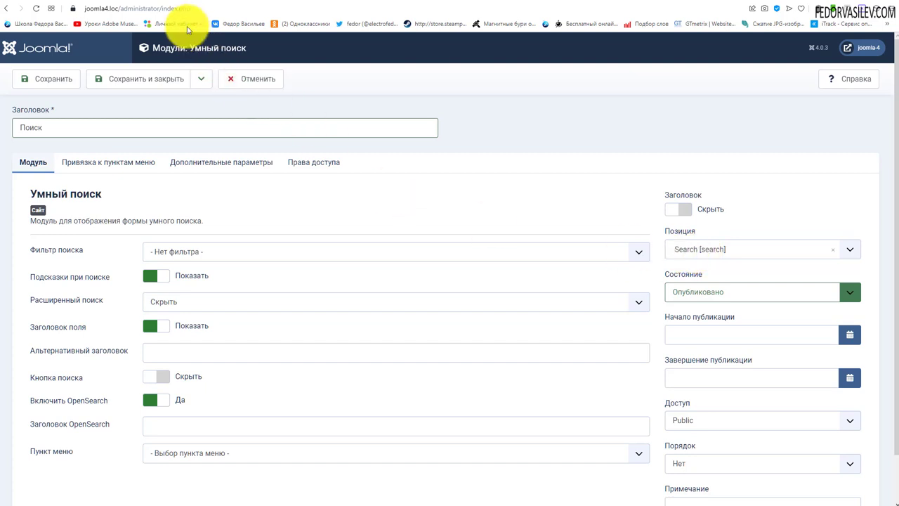
left_click(177, 2)
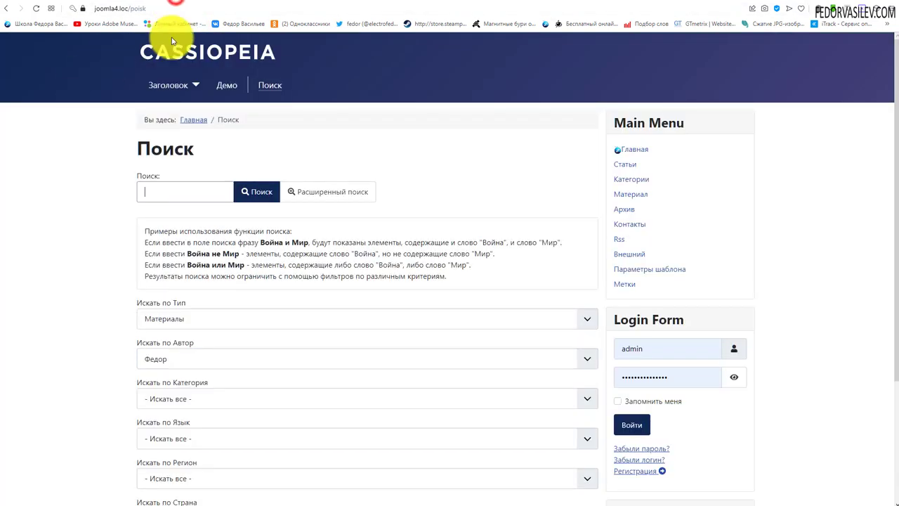
left_click(61, 3)
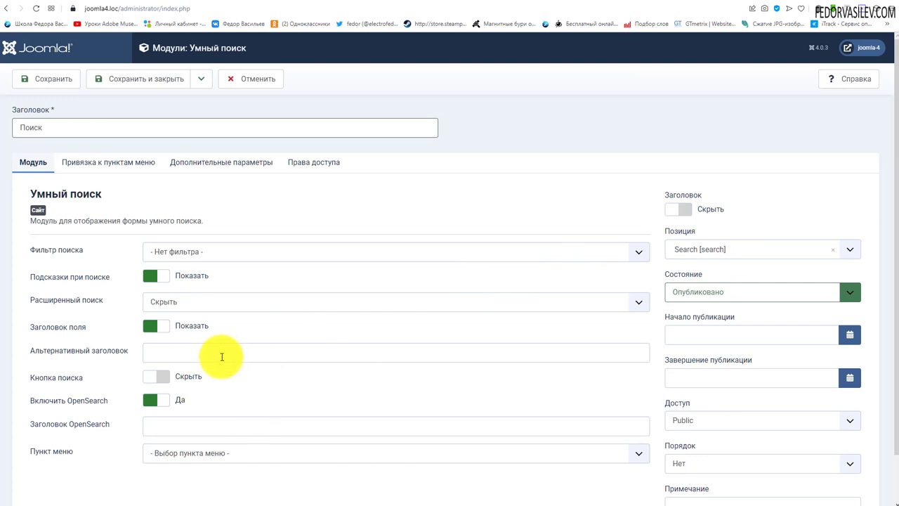
Review the search module's menu assignment and additional parameters, keeping them unchanged, and save and close the module
left_click(101, 161)
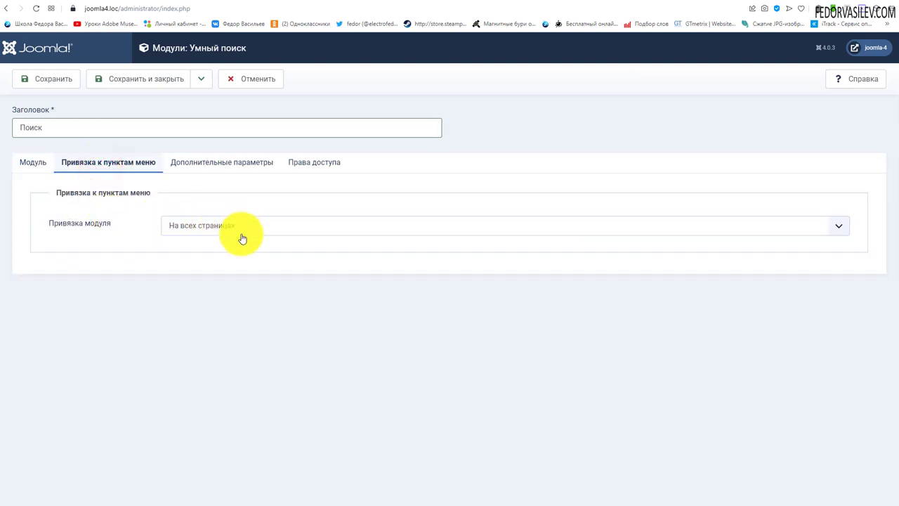
left_click(221, 162)
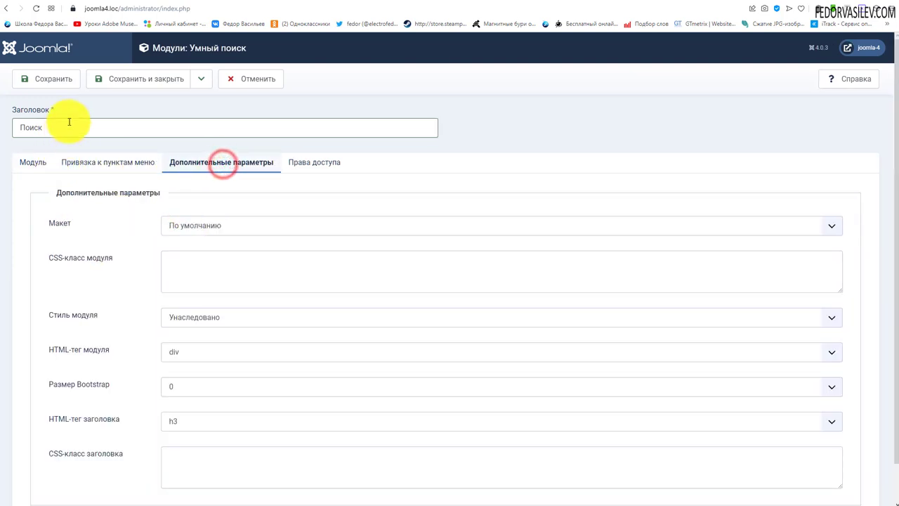
left_click(122, 79)
Reload the site's Поиск page, search for Статья-1 from the header search field and look through the results
left_click(40, 15)
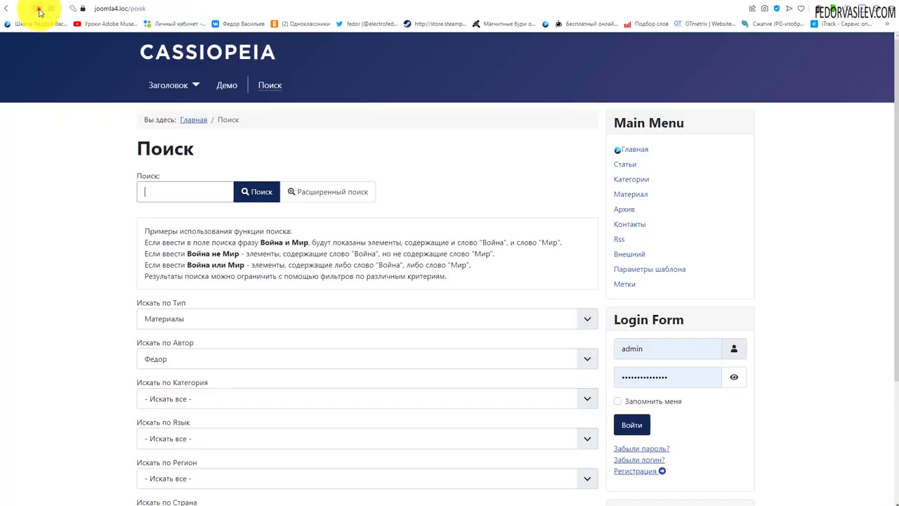
left_click(679, 87)
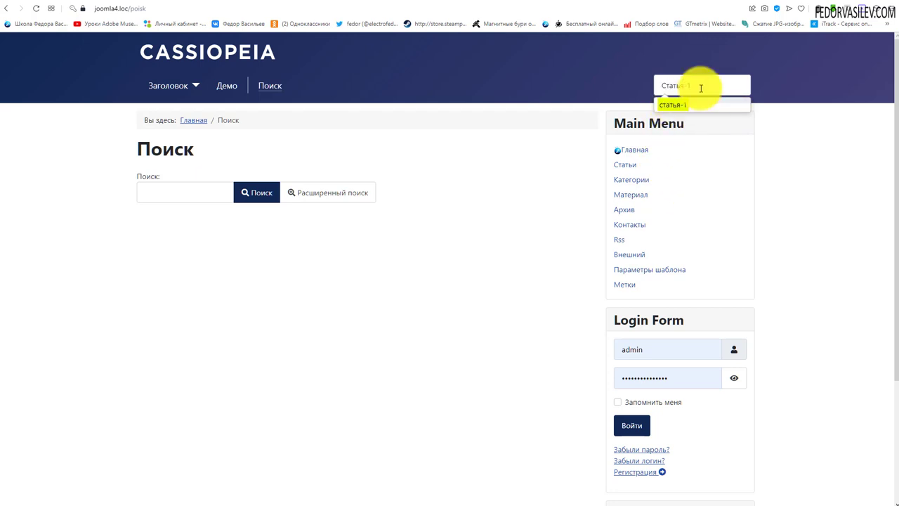
key("Return")
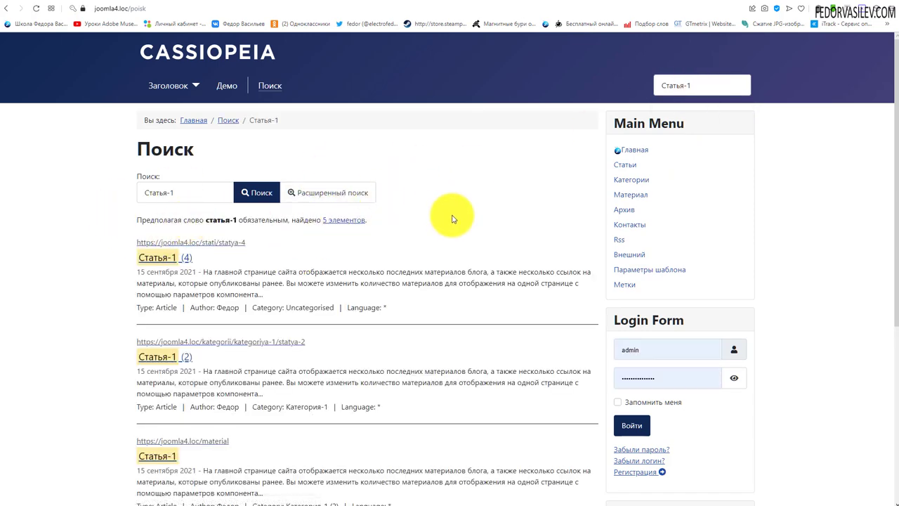
scroll(453, 218, "down", 2)
scroll(453, 219, "down", 3)
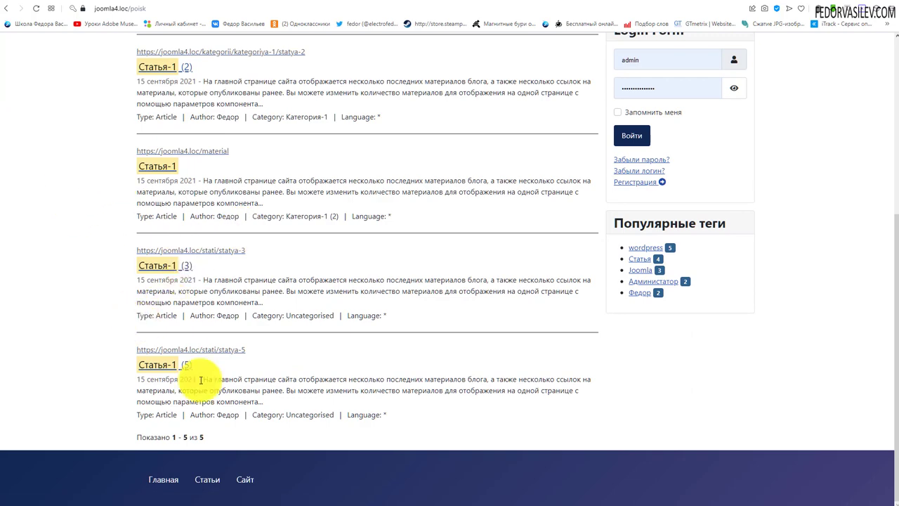
scroll(198, 376, "up", 3)
scroll(199, 377, "up", 3)
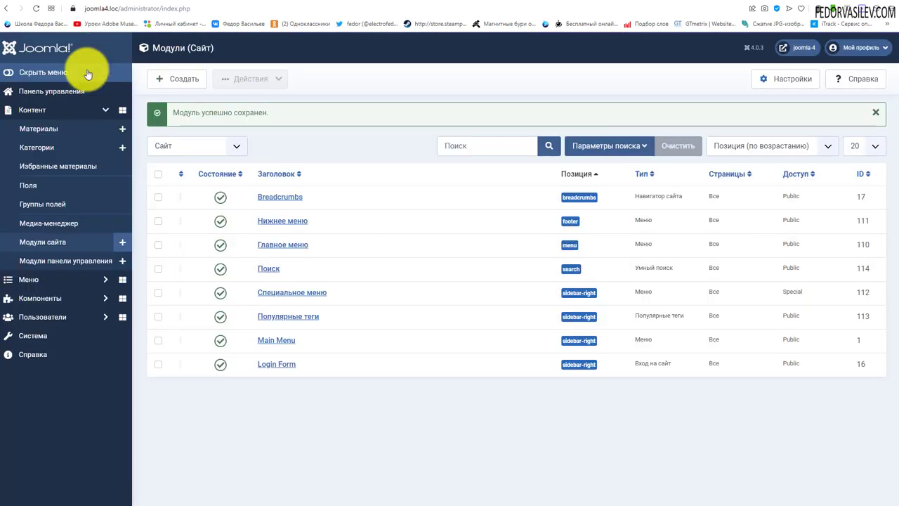
Open the administrator's plugin list and filter it by the state Включено and the type finder
left_click(30, 95)
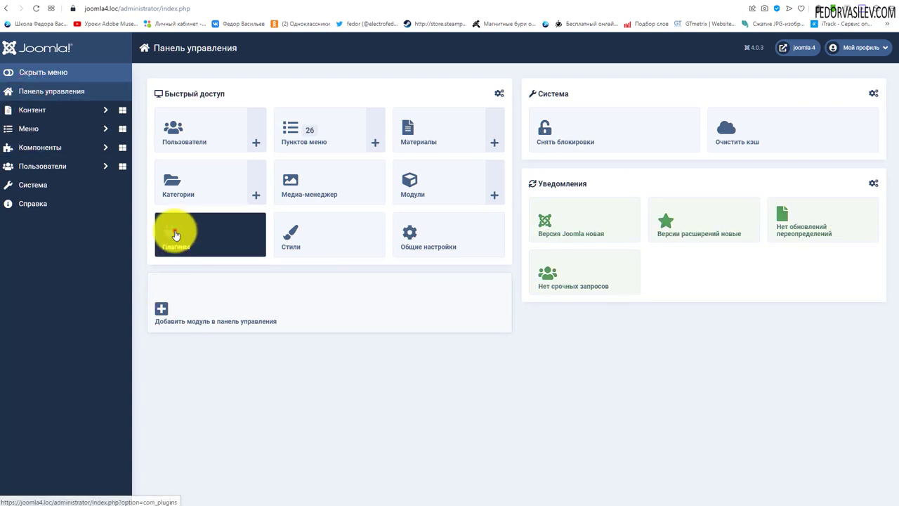
left_click(174, 232)
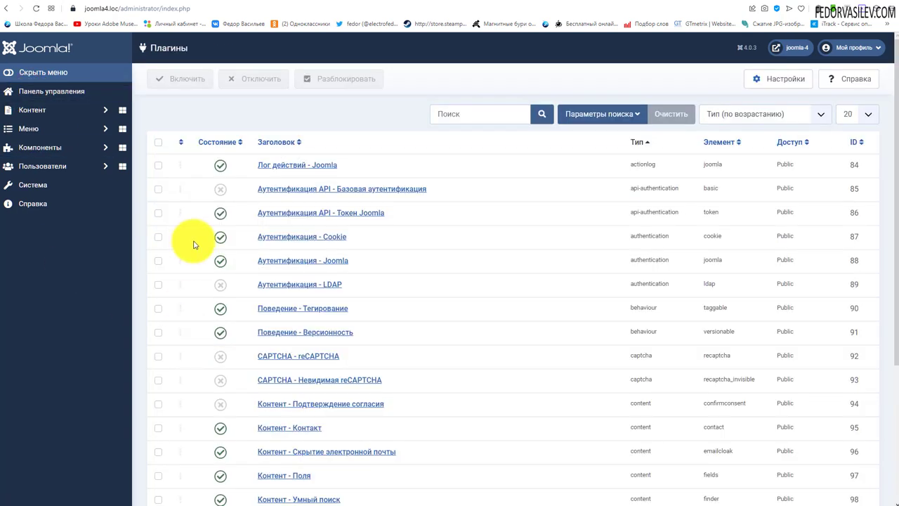
left_click(593, 120)
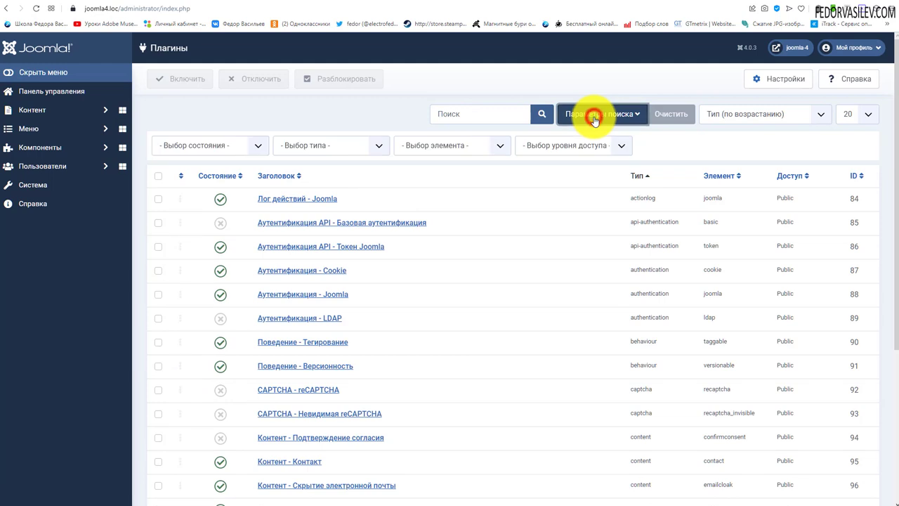
left_click(175, 149)
left_click(171, 177)
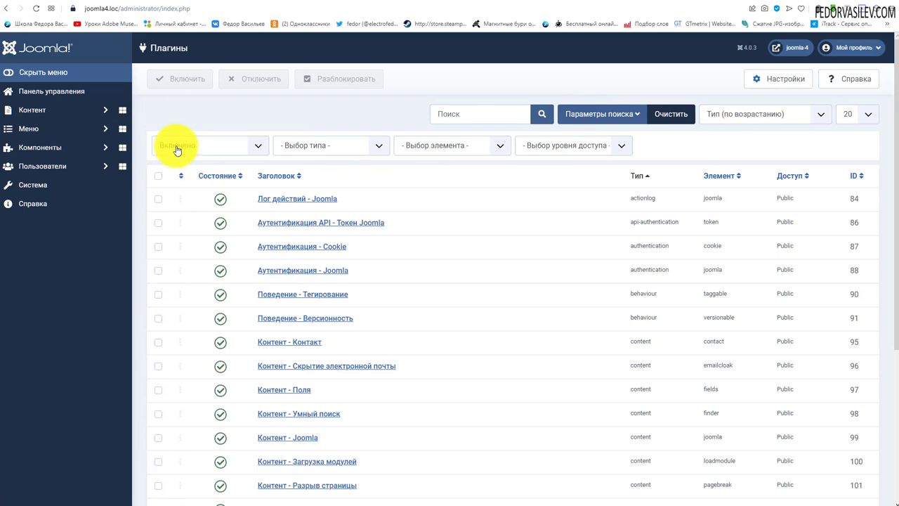
left_click(317, 147)
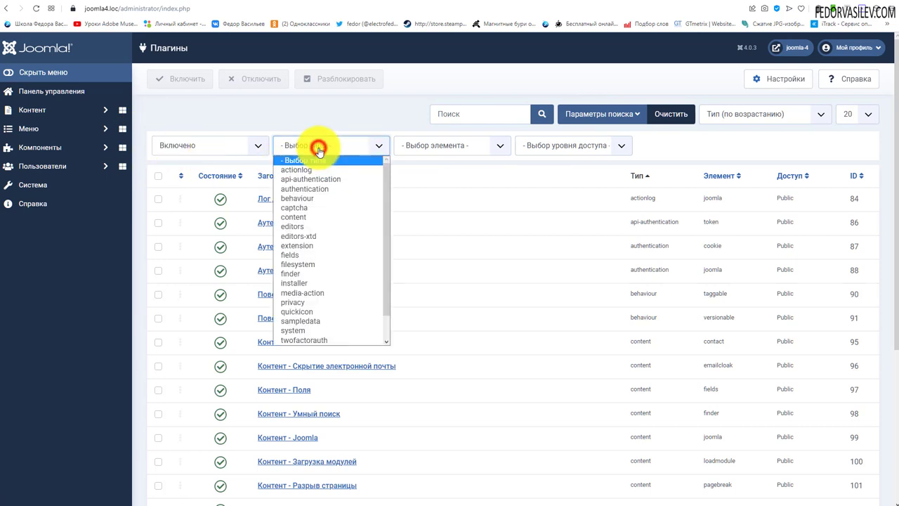
left_click(307, 275)
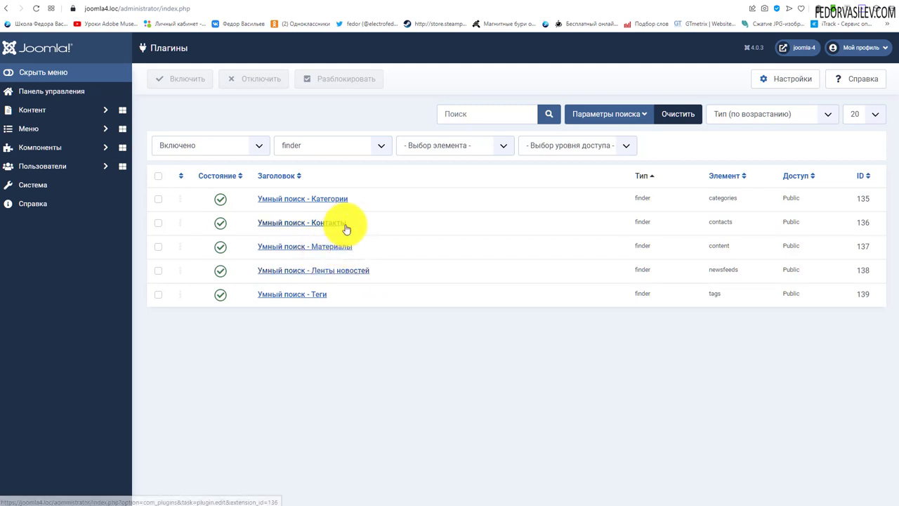
Check the Умный поиск - Теги plugin's settings, close it unchanged and disable the Умный поиск - Ленты новостей plugin
left_click(271, 294)
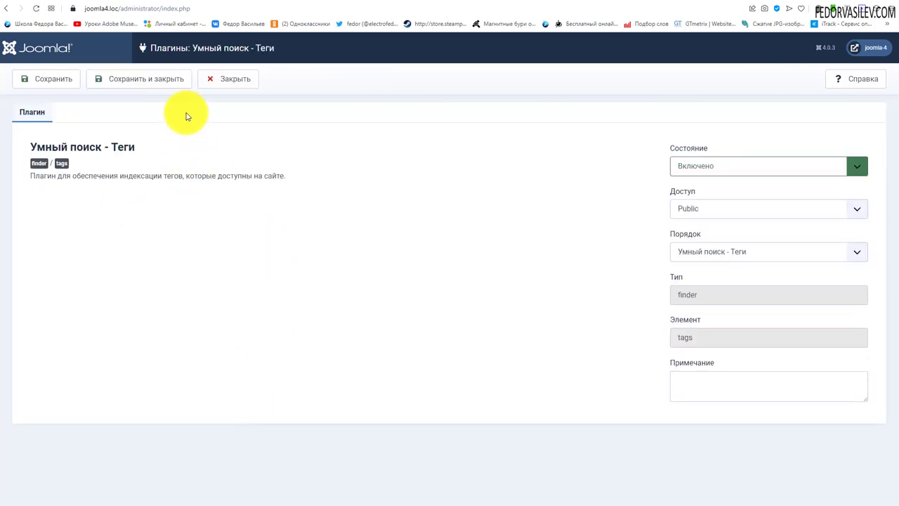
left_click(223, 79)
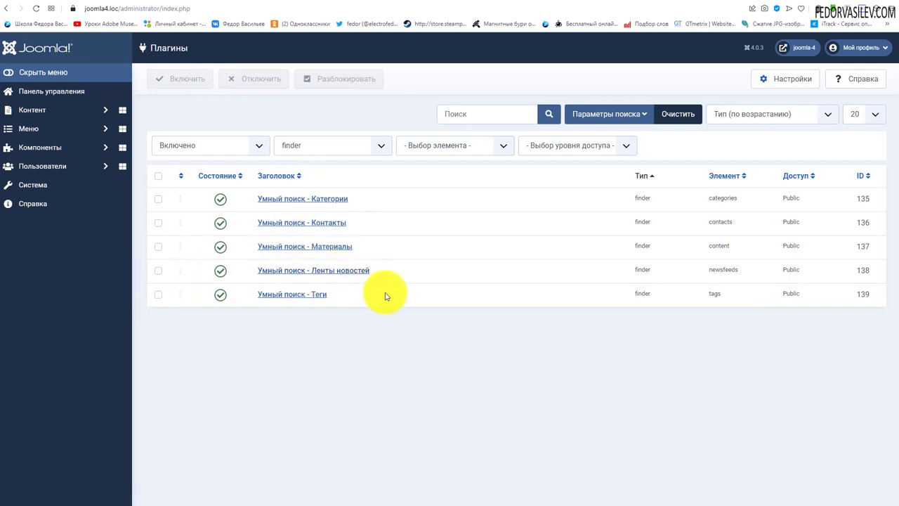
left_click(220, 270)
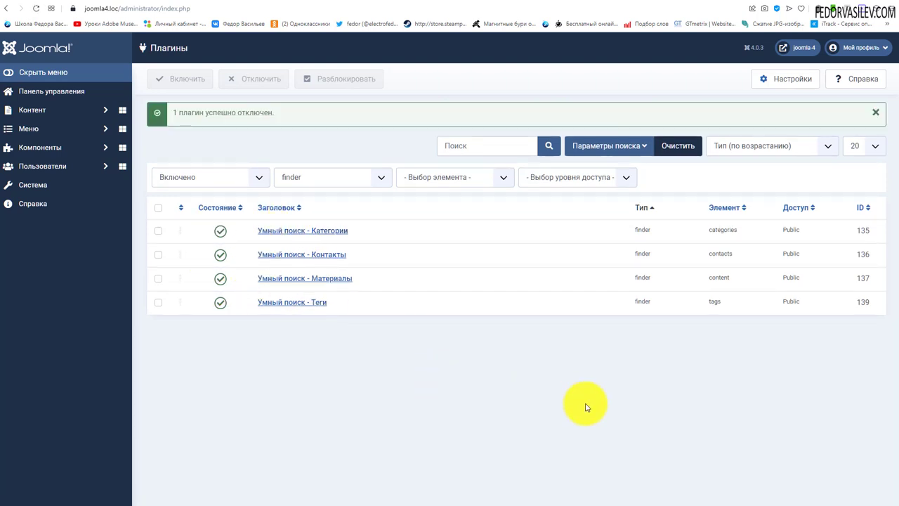
Open the Smart Search content index and look over the indexed items and their types
left_click(38, 146)
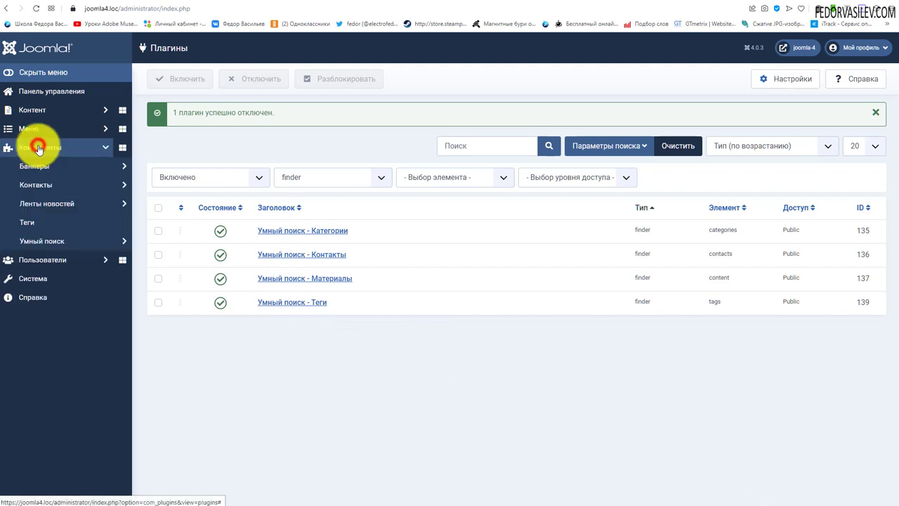
left_click(44, 239)
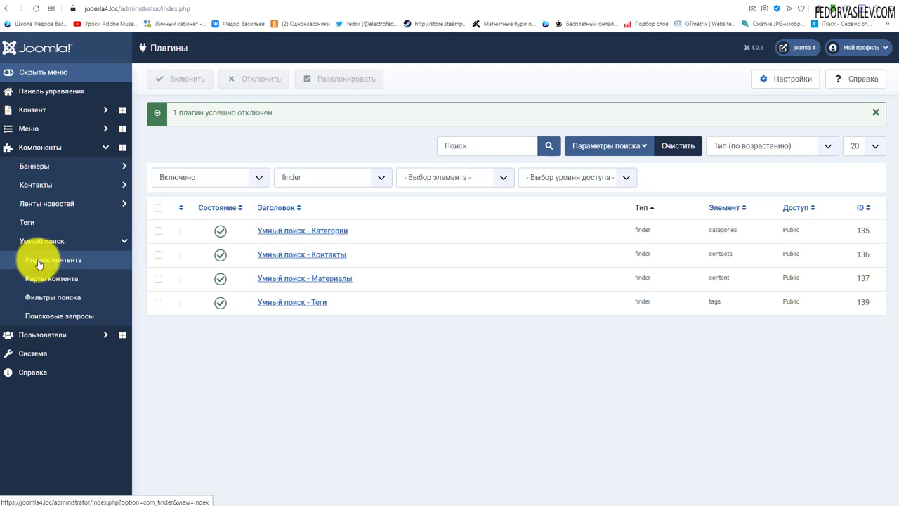
left_click(61, 264)
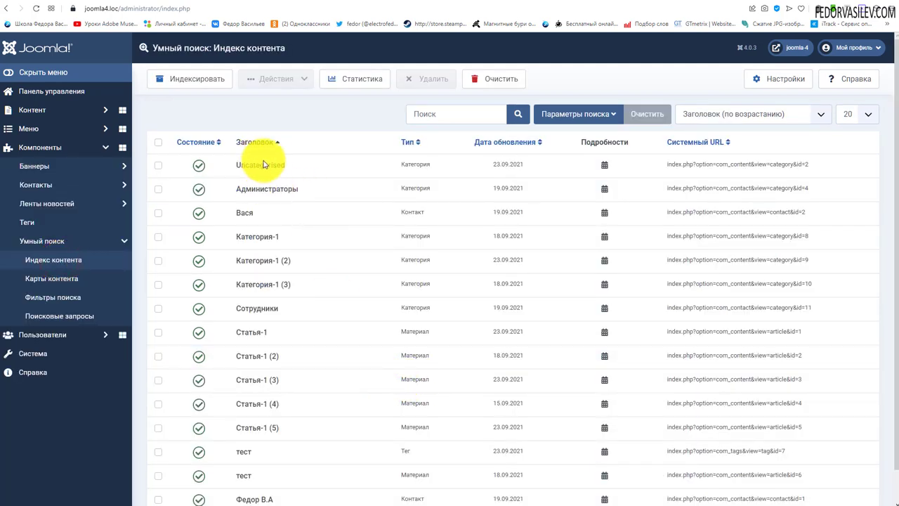
scroll(263, 164, "down", 1)
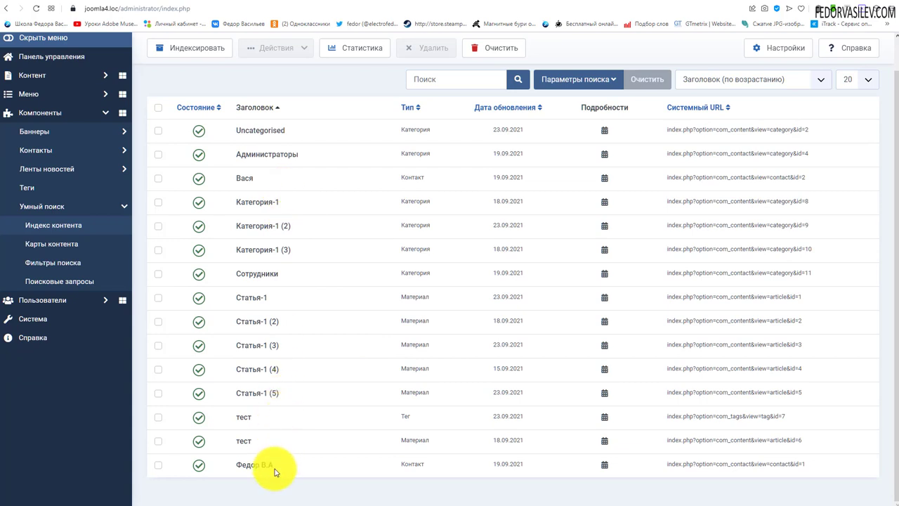
scroll(274, 472, "up", 1)
scroll(275, 472, "down", 1)
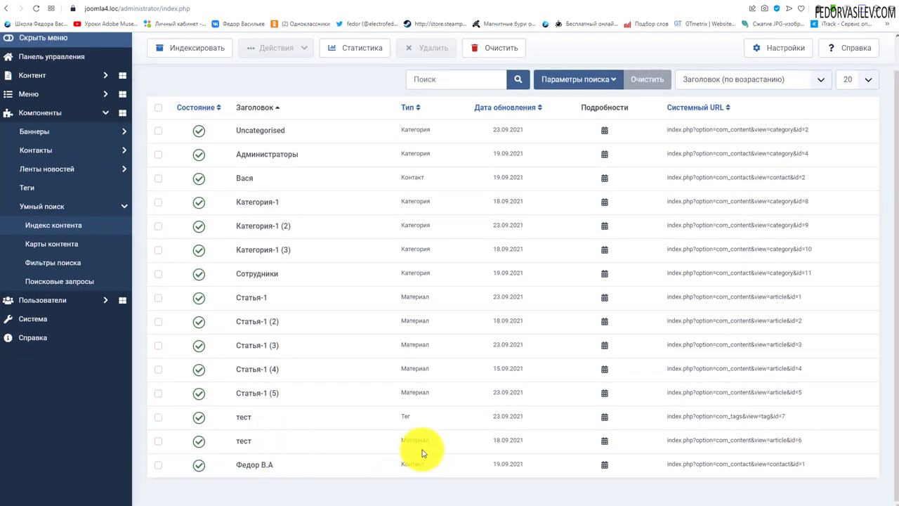
Examine the content types of the indexed items in the list, checking a Категория, a Контакт and a Тег entry
scroll(401, 357, "up", 1)
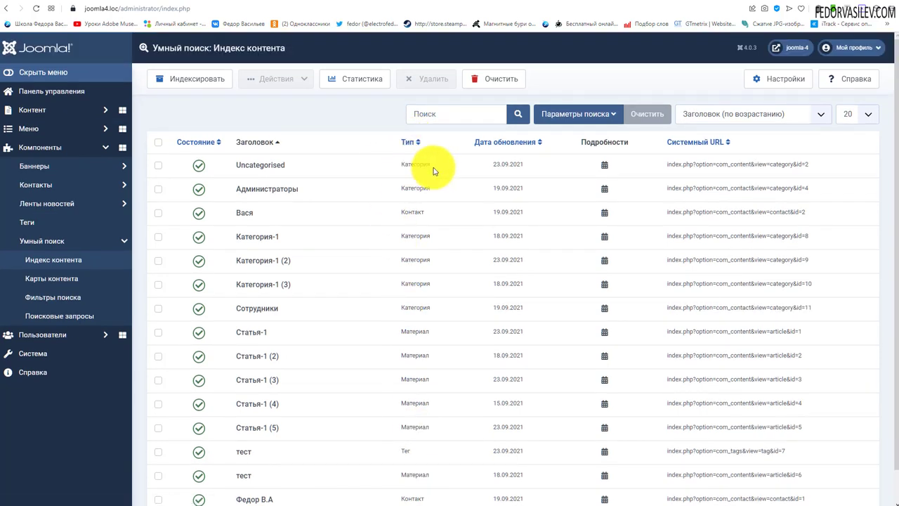
left_click_drag(402, 165, 387, 179)
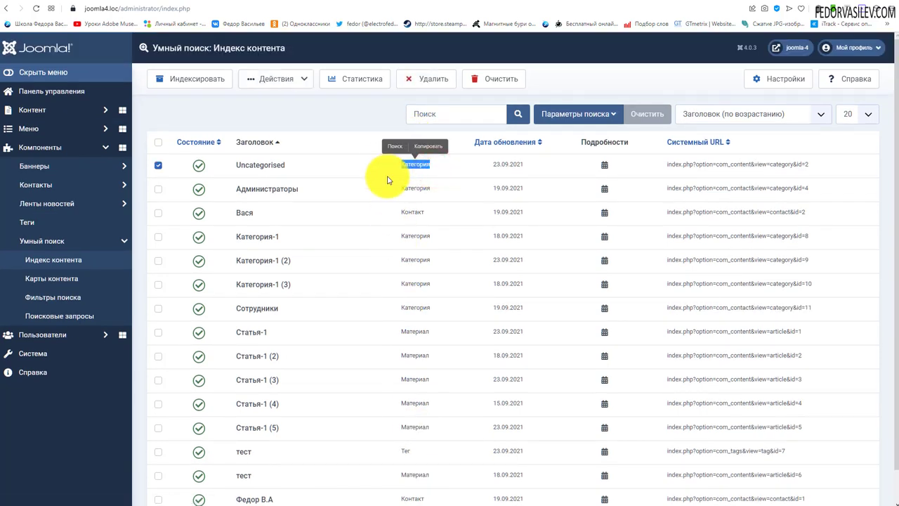
left_click_drag(424, 212, 381, 227)
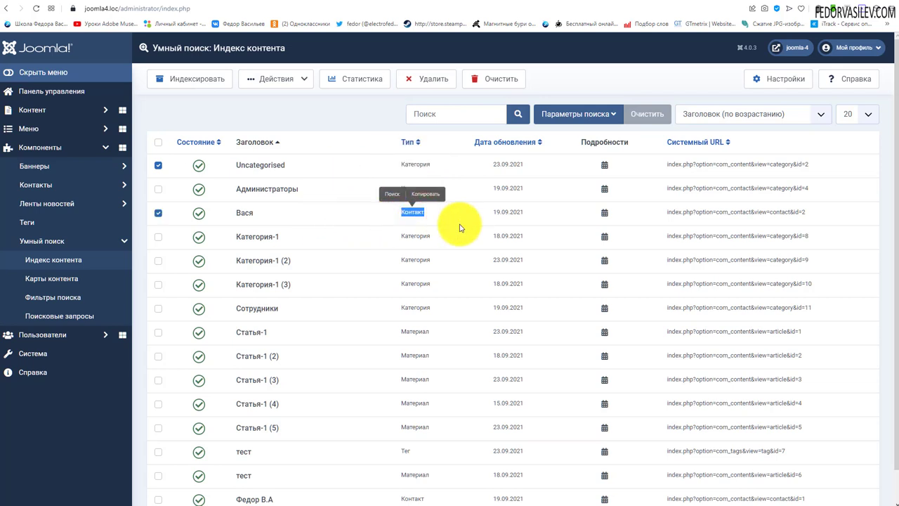
scroll(460, 227, "down", 1)
left_click_drag(421, 415, 379, 413)
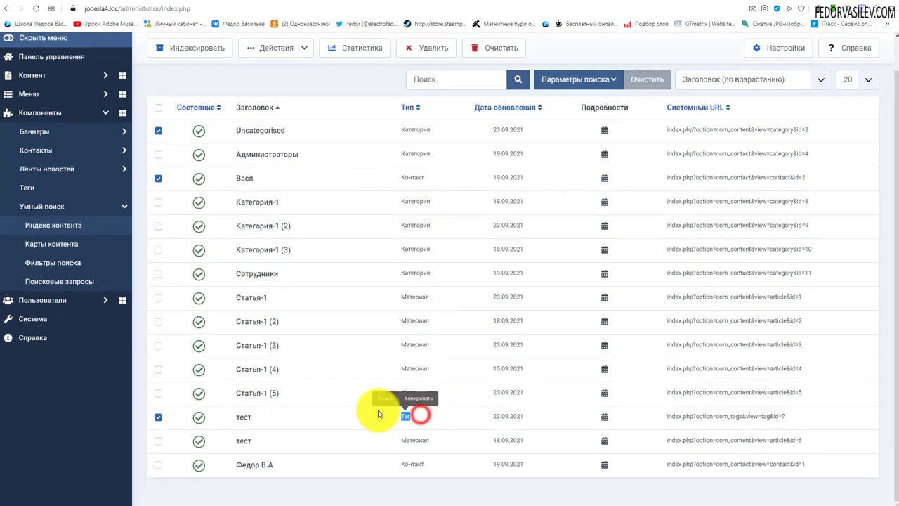
Index the site content again, close the indexing window and look through the refreshed index list
scroll(323, 414, "up", 1)
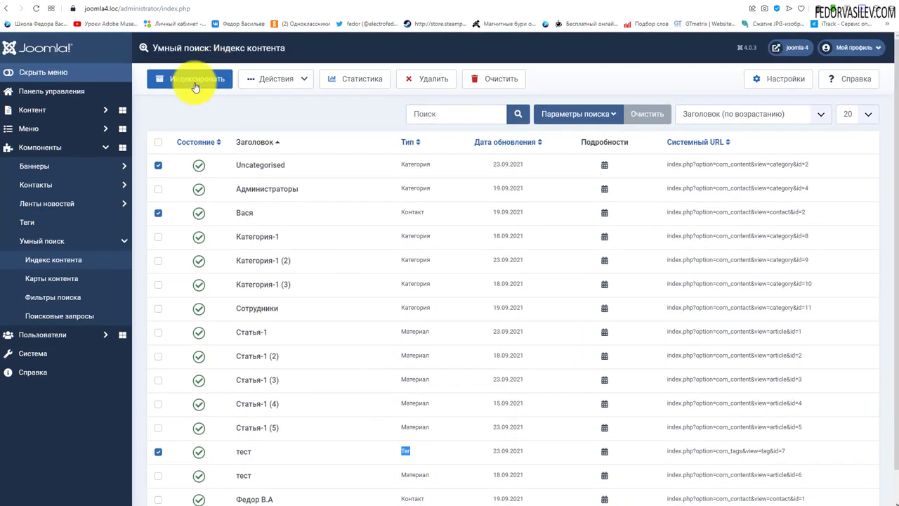
left_click(186, 82)
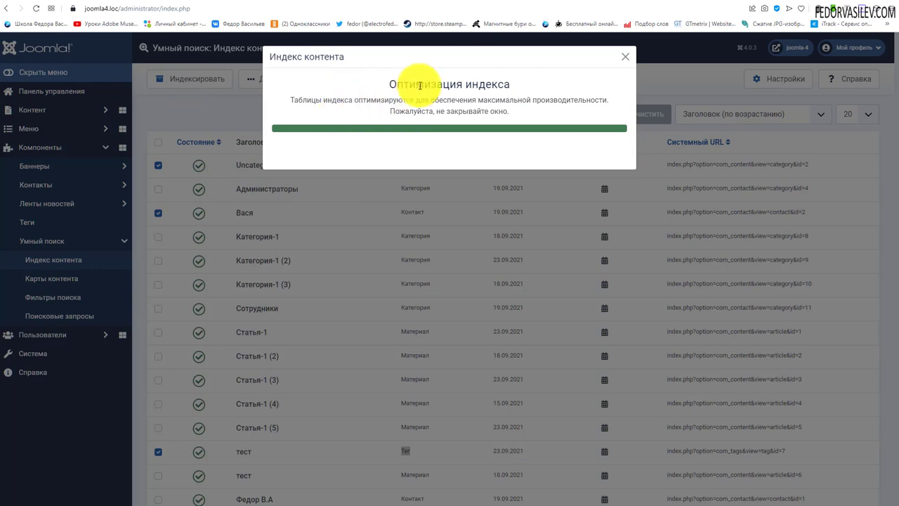
left_click(625, 56)
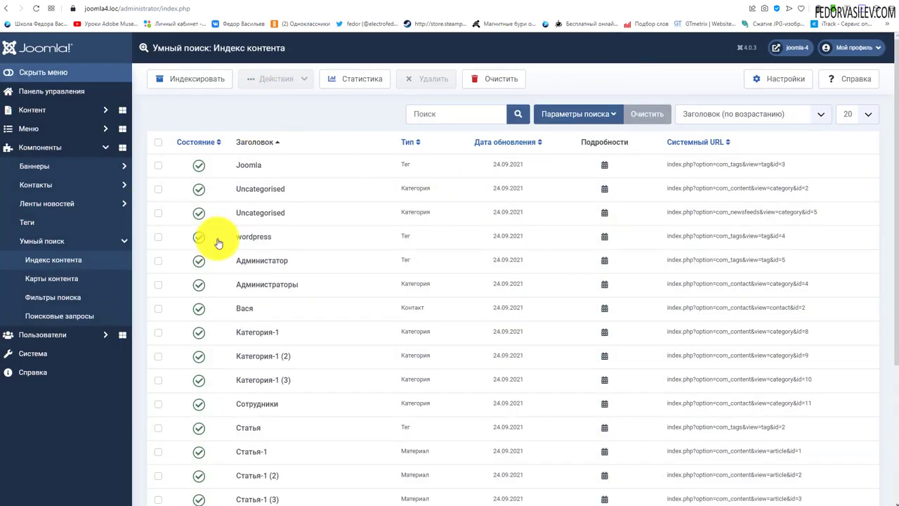
scroll(254, 351, "down", 3)
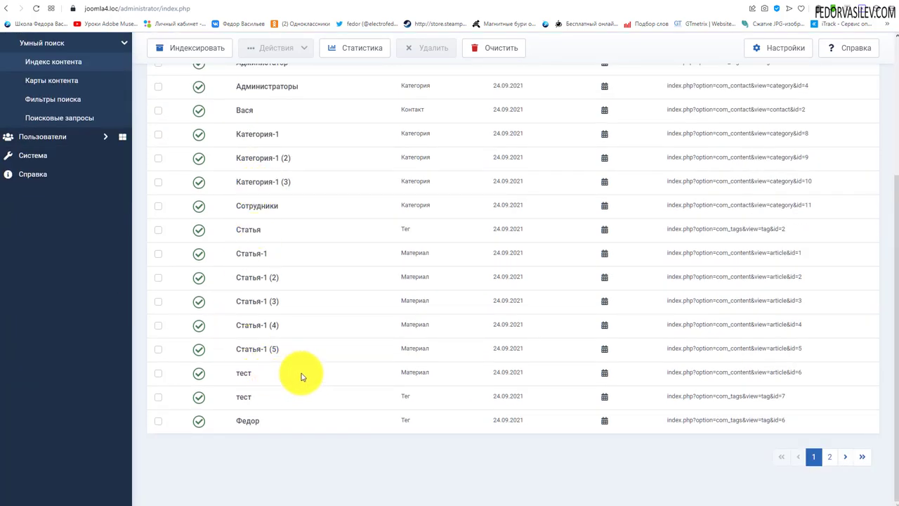
scroll(300, 373, "up", 3)
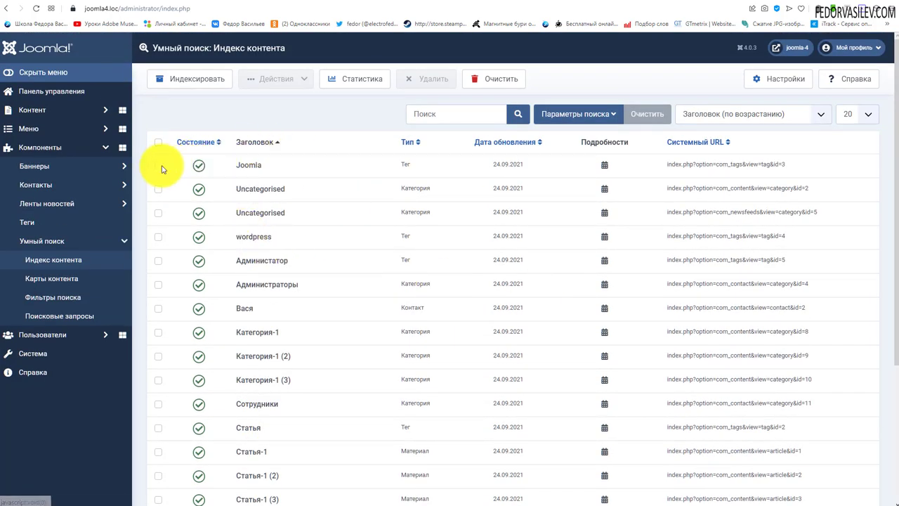
Select the Joomla tag entry and check which bulk actions are available, without applying any
left_click(159, 166)
left_click(293, 79)
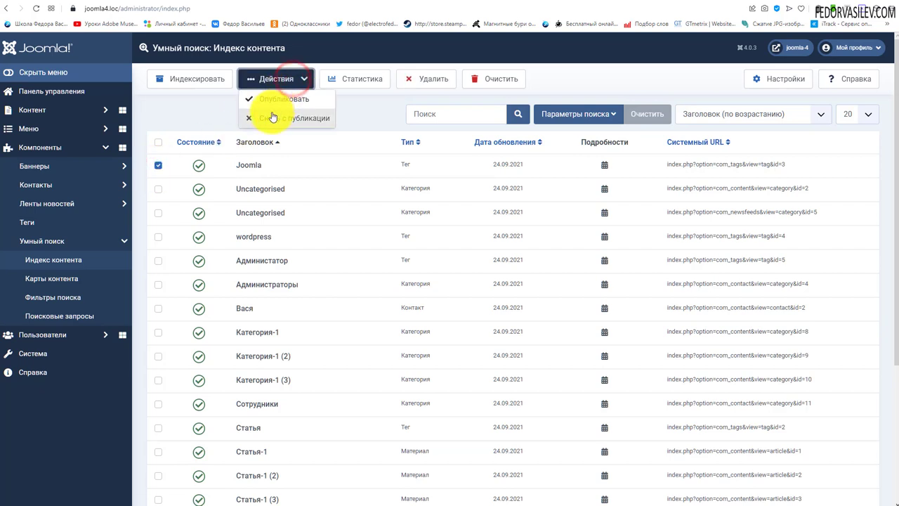
left_click(193, 110)
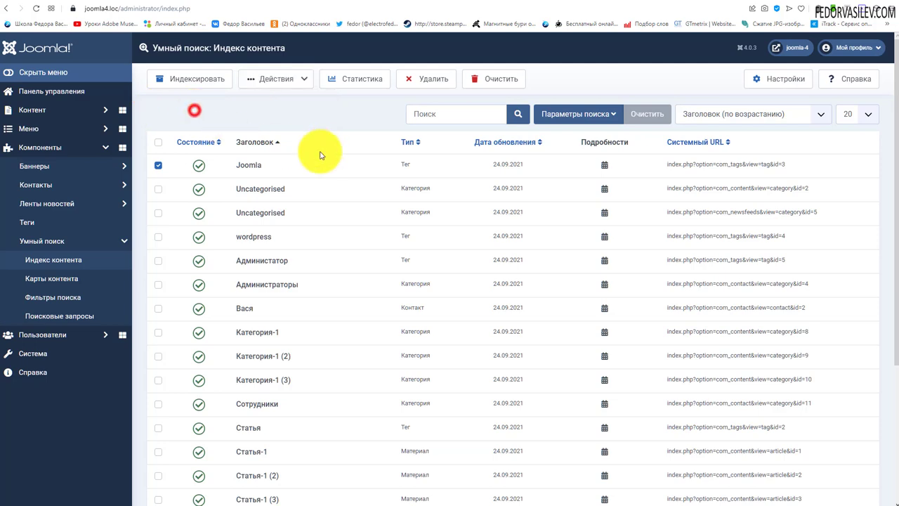
View the index statistics with the item counts by link type, and close them
left_click(348, 86)
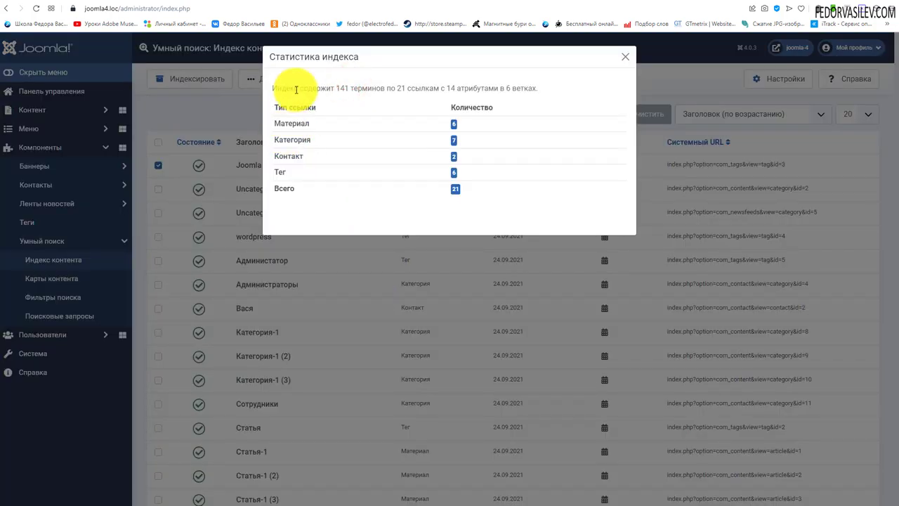
left_click_drag(347, 85, 411, 89)
left_click(430, 85)
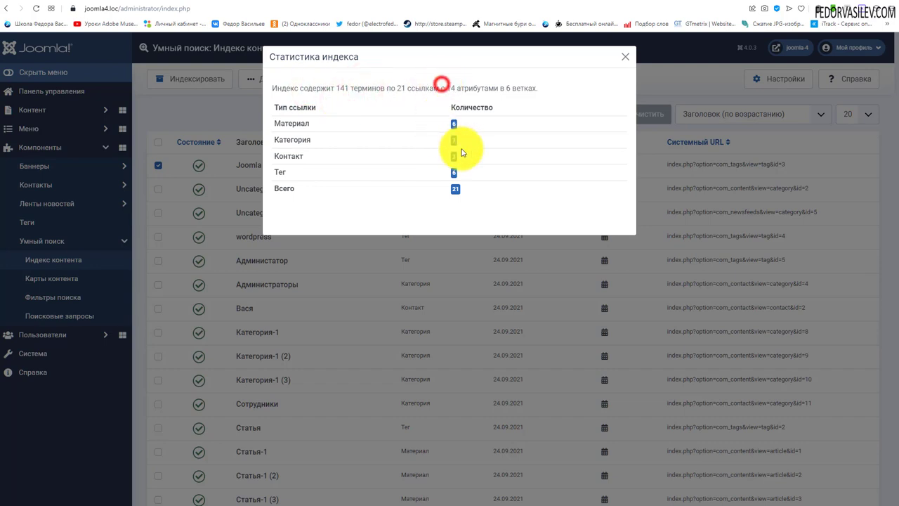
left_click(625, 56)
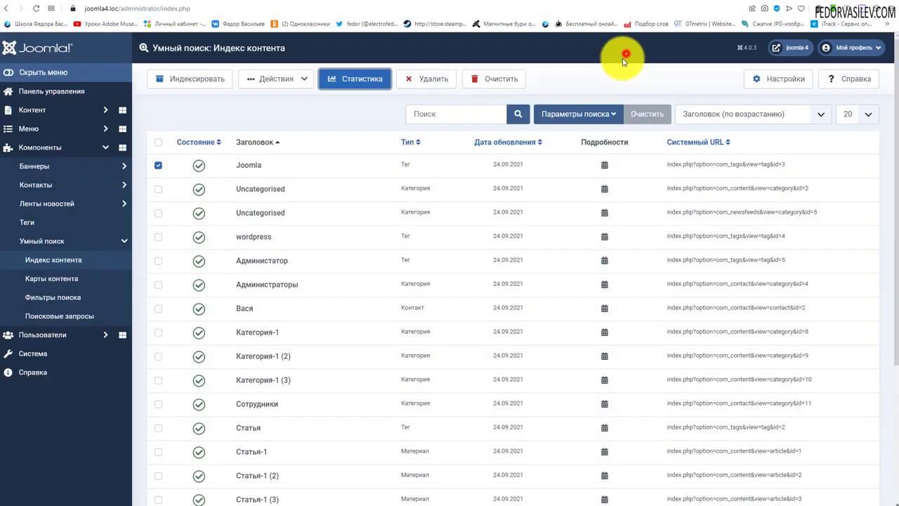
Select the Uncategorised category entry as well, check the second page of the content index and return to page 1
left_click(159, 190)
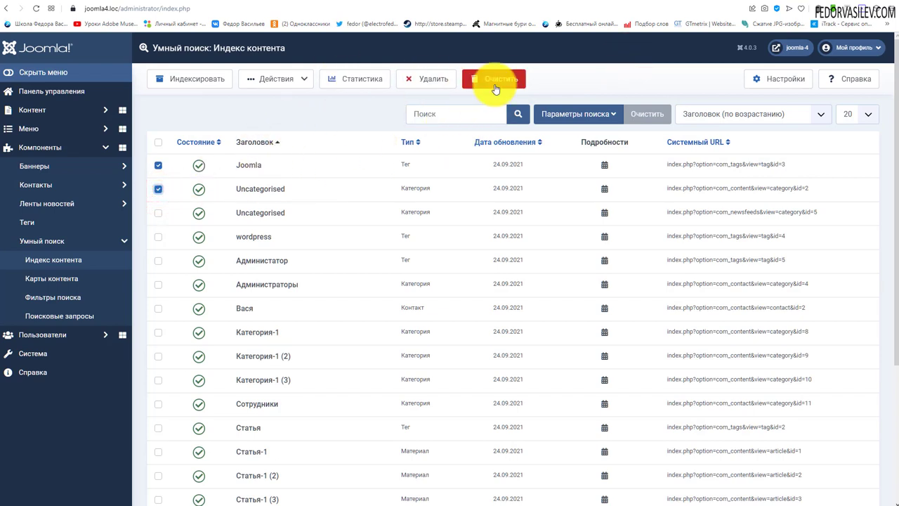
scroll(637, 308, "down", 3)
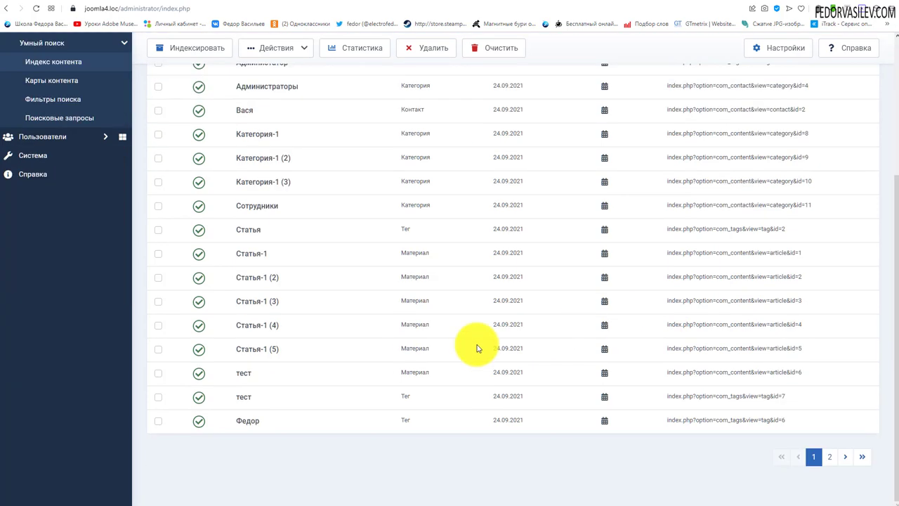
left_click(827, 456)
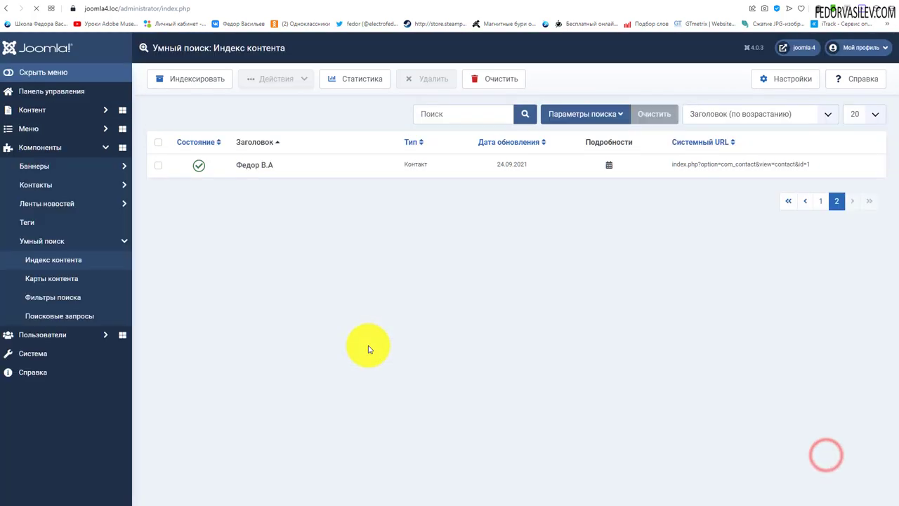
left_click(825, 202)
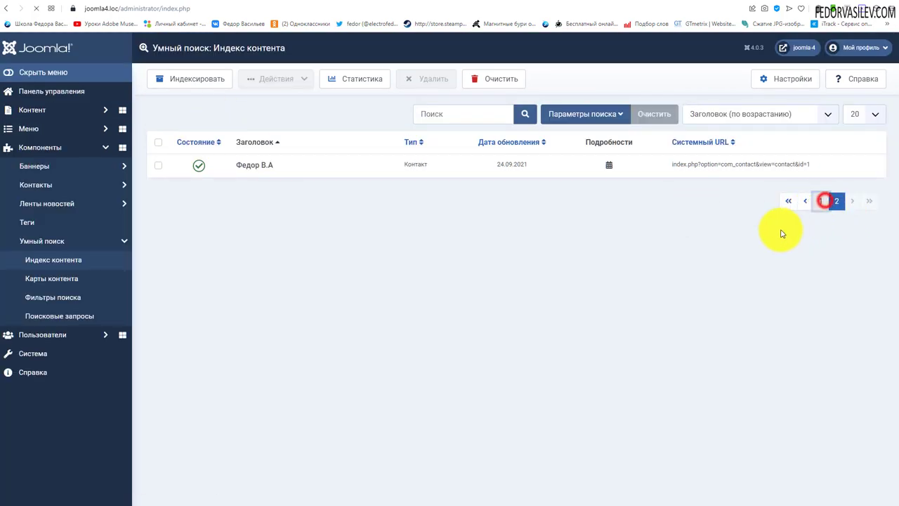
Open the content maps, view the published indexed content of the first author, return and look through all the map branches
left_click(45, 277)
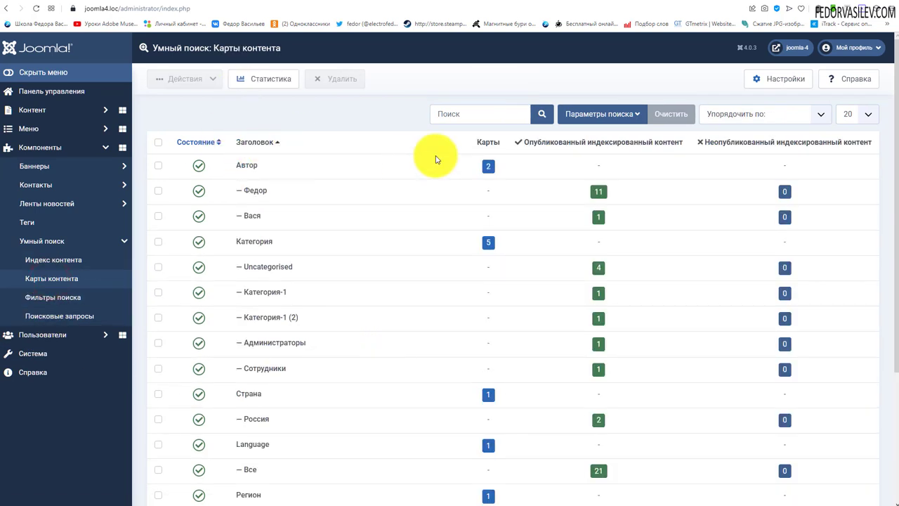
left_click(600, 192)
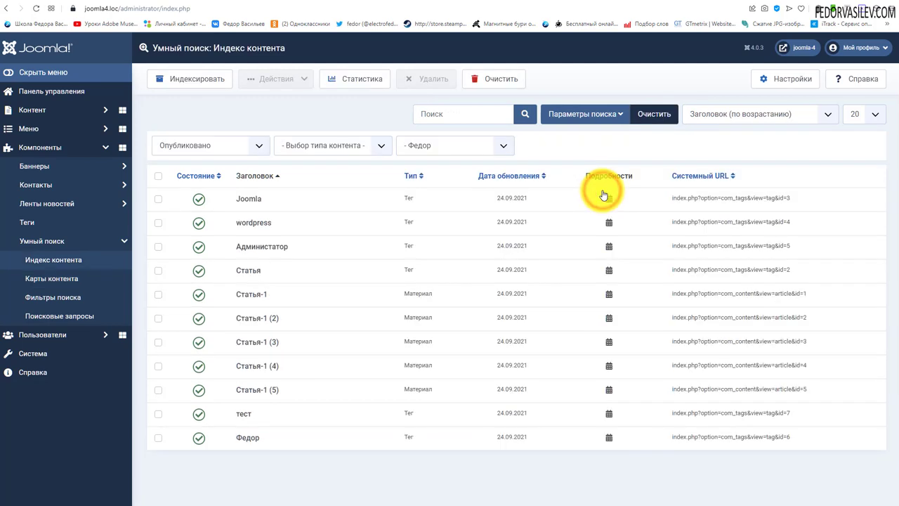
left_click(7, 9)
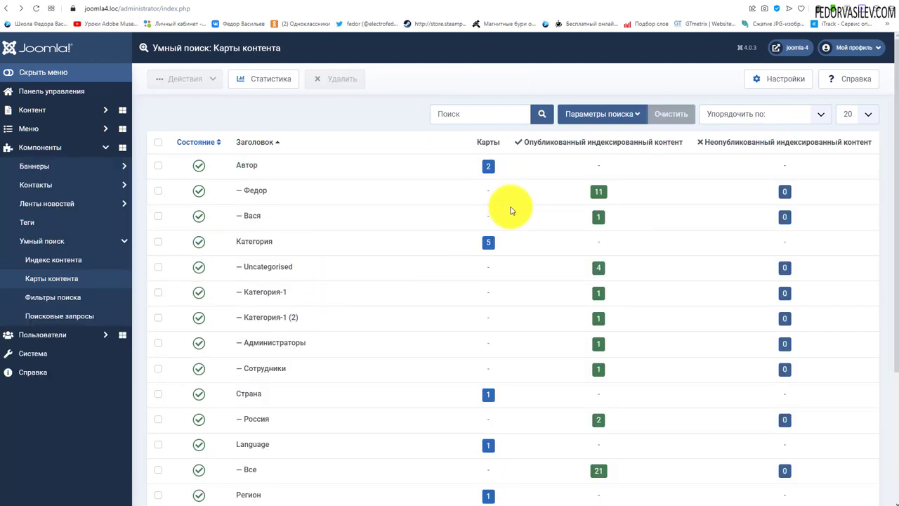
scroll(276, 356, "down", 3)
scroll(269, 452, "up", 3)
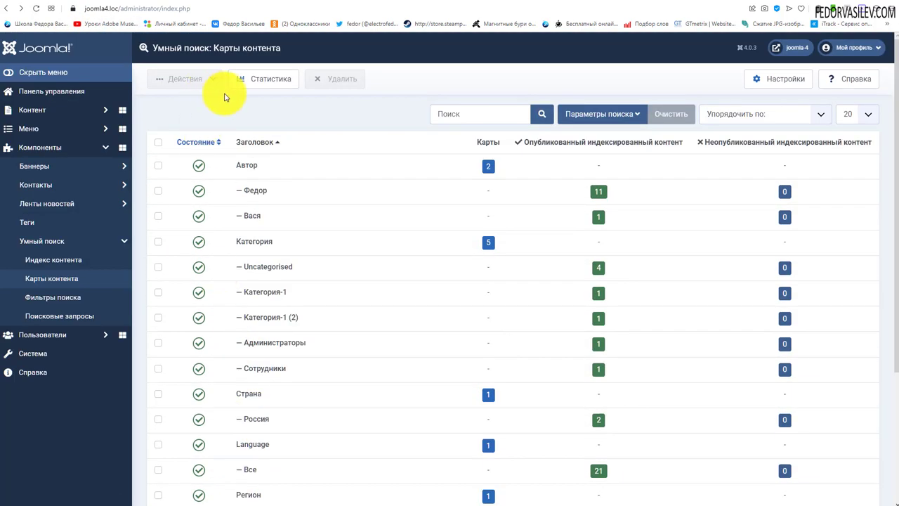
scroll(843, 241, "down", 3)
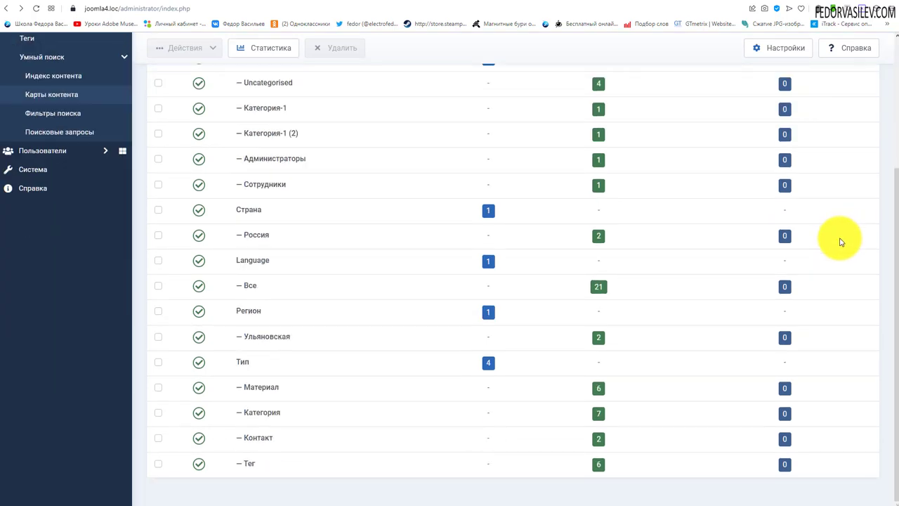
scroll(662, 448, "up", 3)
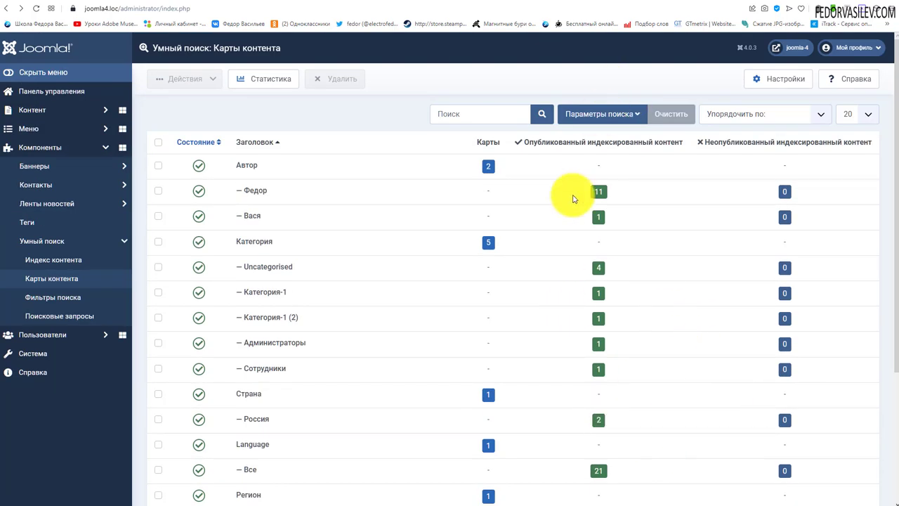
scroll(628, 323, "down", 3)
scroll(399, 395, "up", 3)
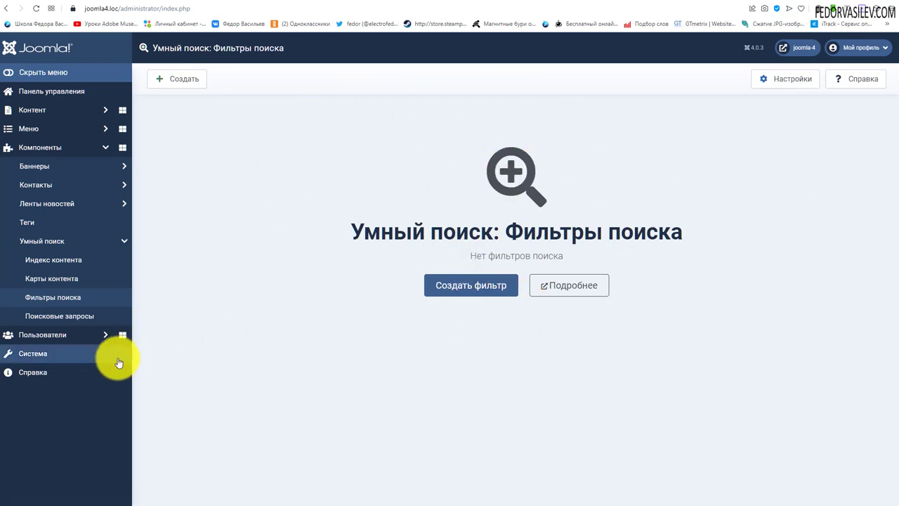
Open the Smart Search Поисковые запросы page and read the notice about the Регистрировать запросы parameter
left_click(63, 321)
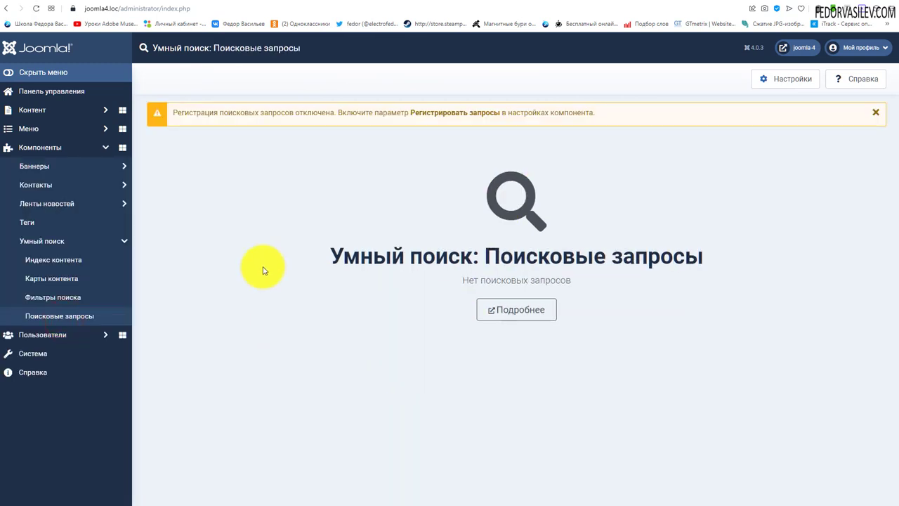
left_click_drag(187, 122, 260, 157)
left_click(257, 155)
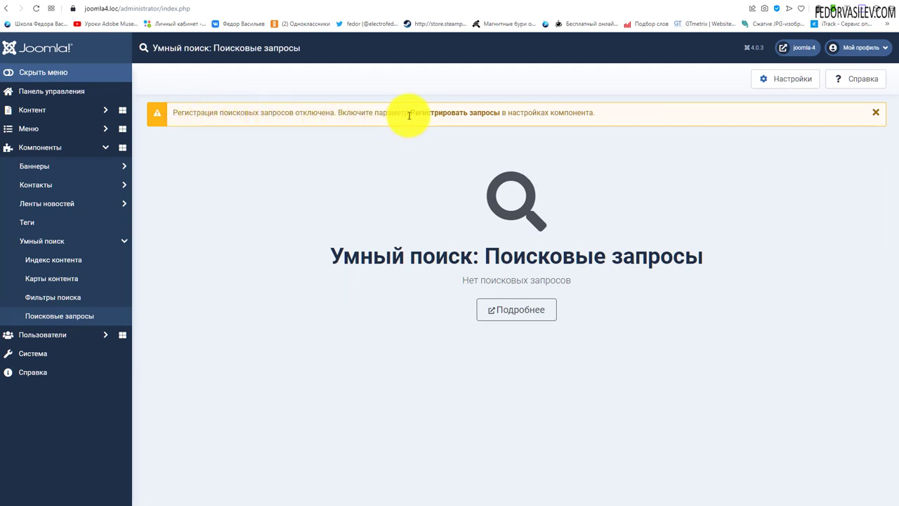
left_click_drag(438, 113, 596, 156)
left_click(616, 157)
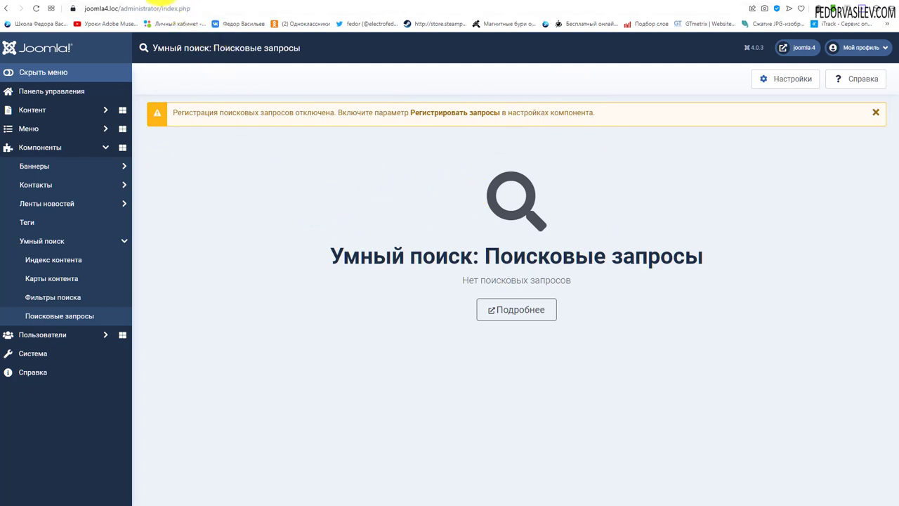
Switch to the site's Поиск page to check the page and header search fields, and return to Поисковые запросы in the administrator
left_click(159, 3)
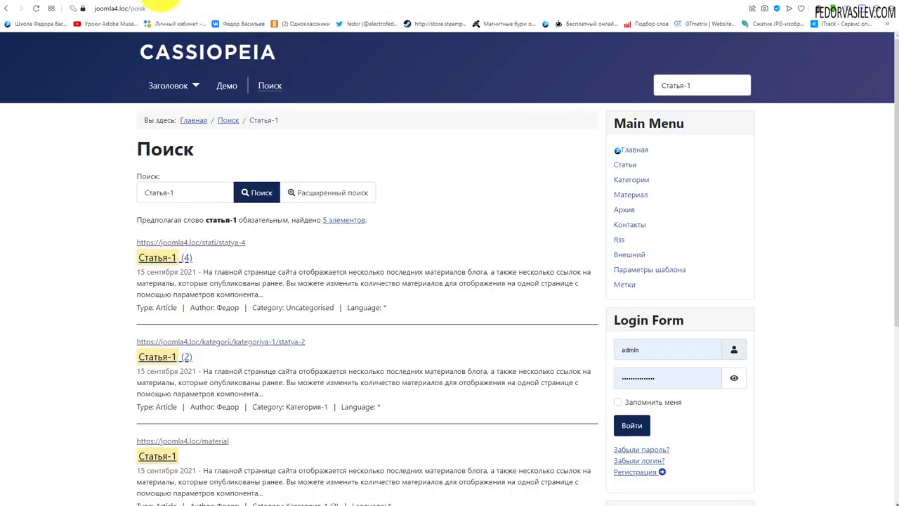
left_click_drag(194, 192, 109, 199)
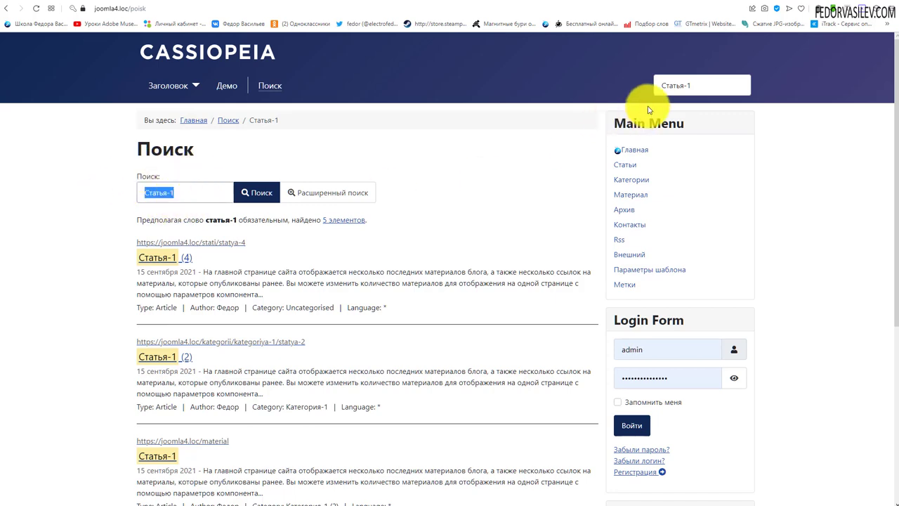
left_click_drag(675, 84, 674, 84)
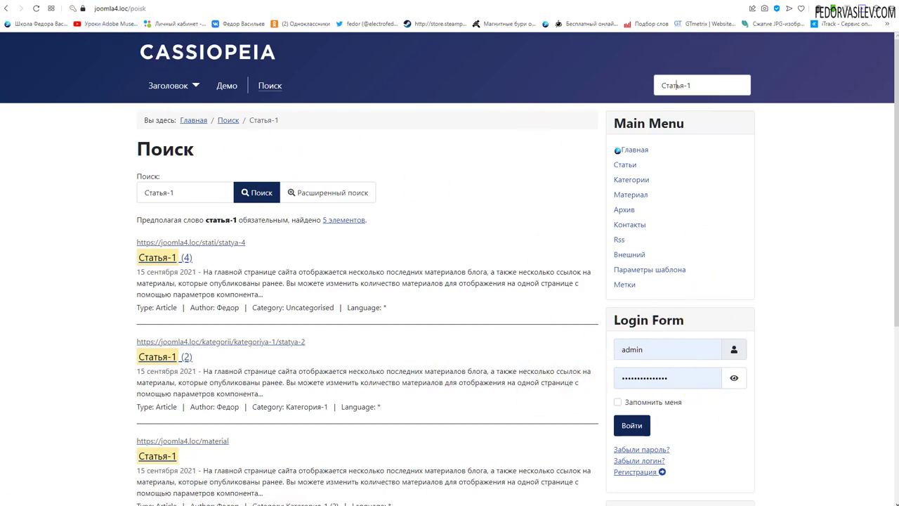
left_click(86, 4)
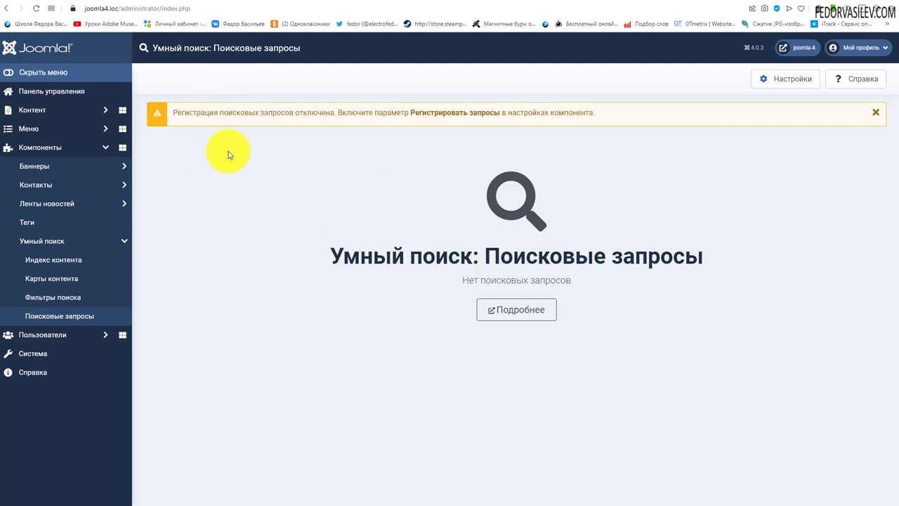
left_click(172, 2)
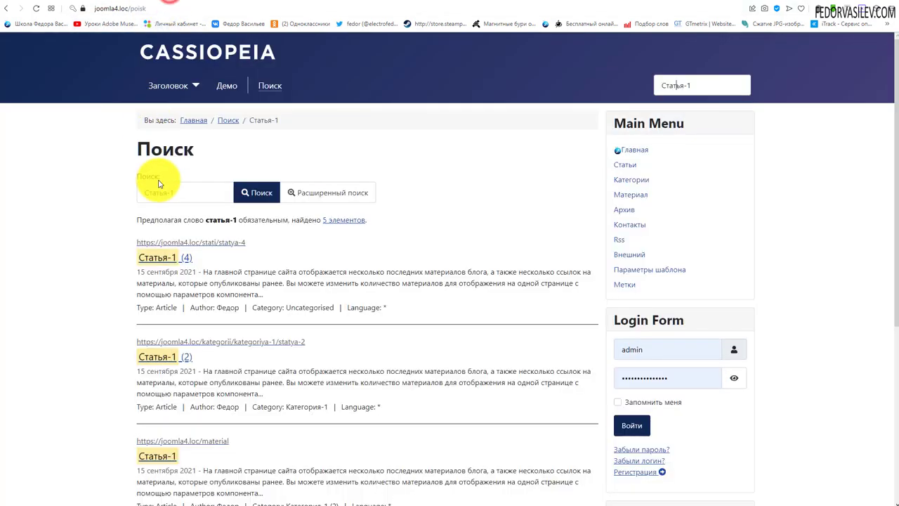
left_click_drag(184, 190, 162, 196)
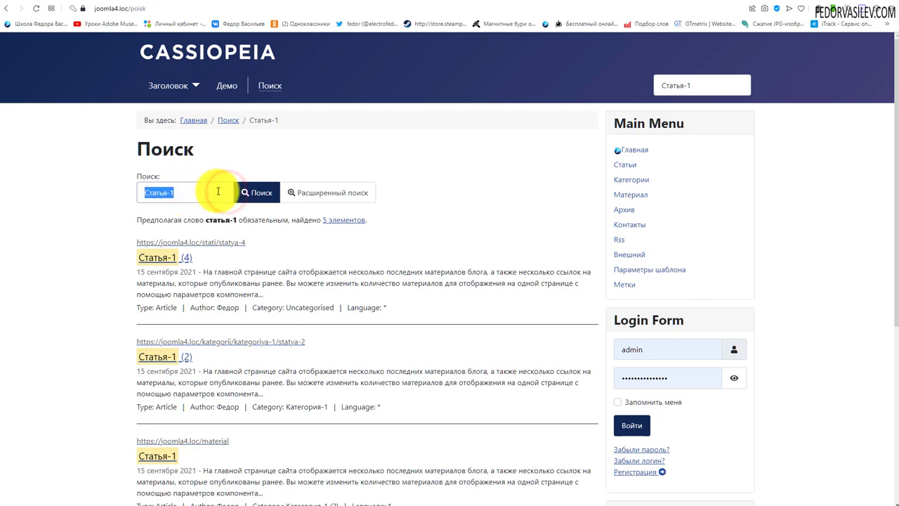
left_click(74, 2)
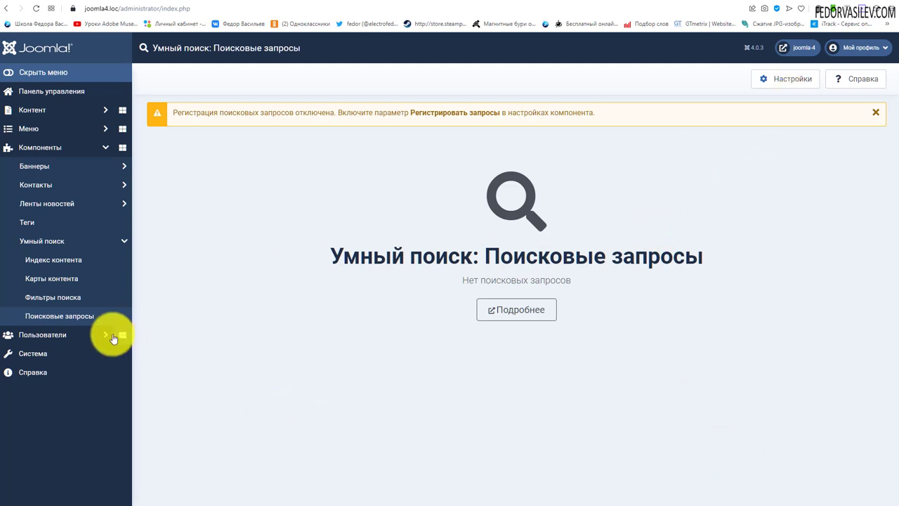
Open the Smart Search settings and look through the Основные parameters for the search page and results list
left_click(35, 242)
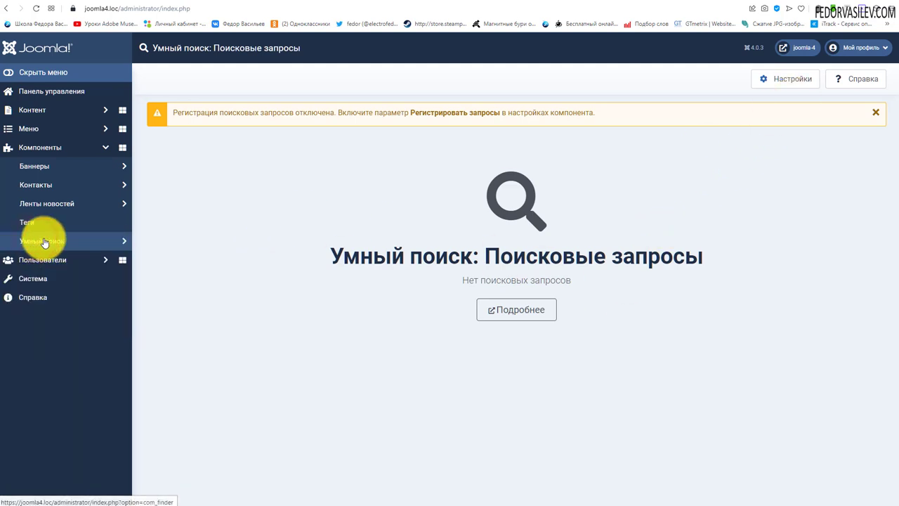
left_click(788, 82)
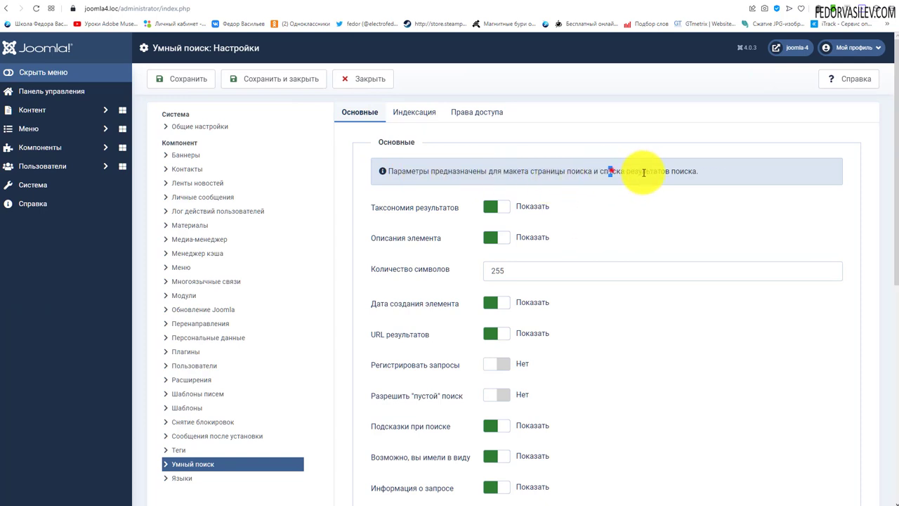
left_click_drag(643, 172, 768, 187)
scroll(772, 169, "down", 3)
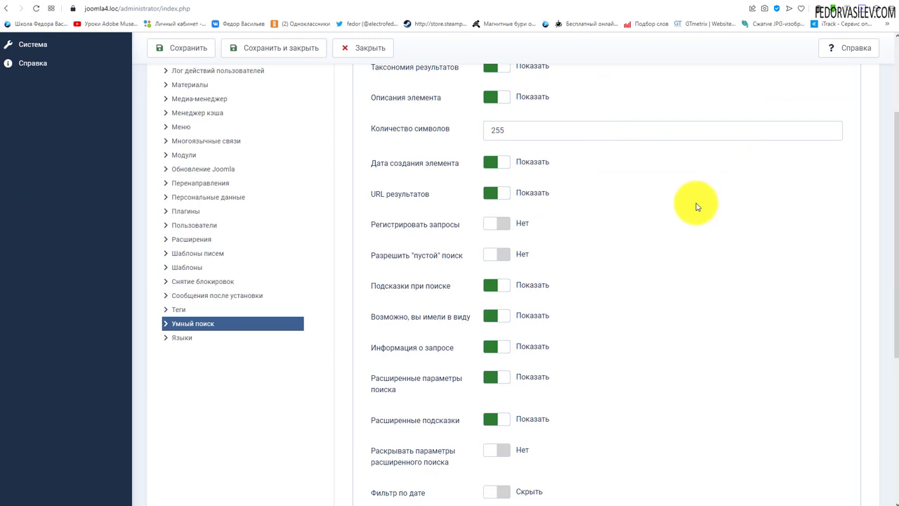
scroll(697, 206, "up", 1)
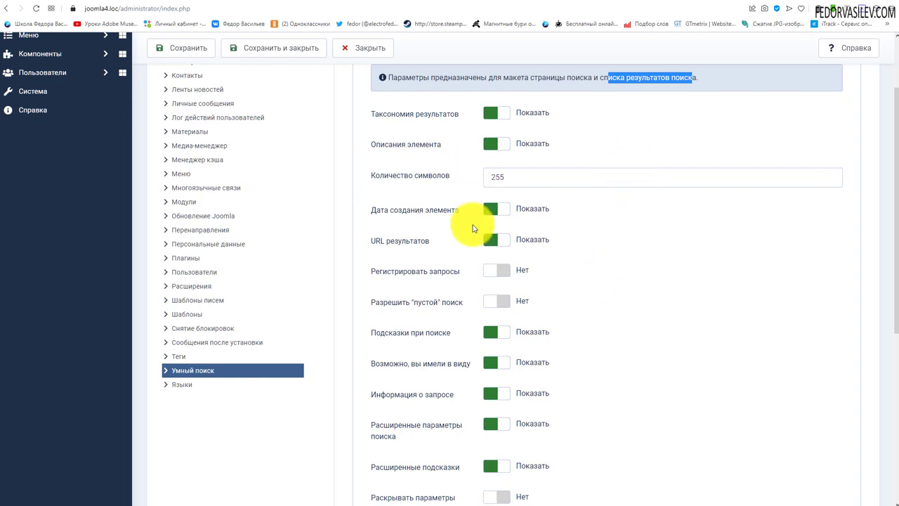
scroll(602, 221, "down", 8)
scroll(606, 223, "up", 11)
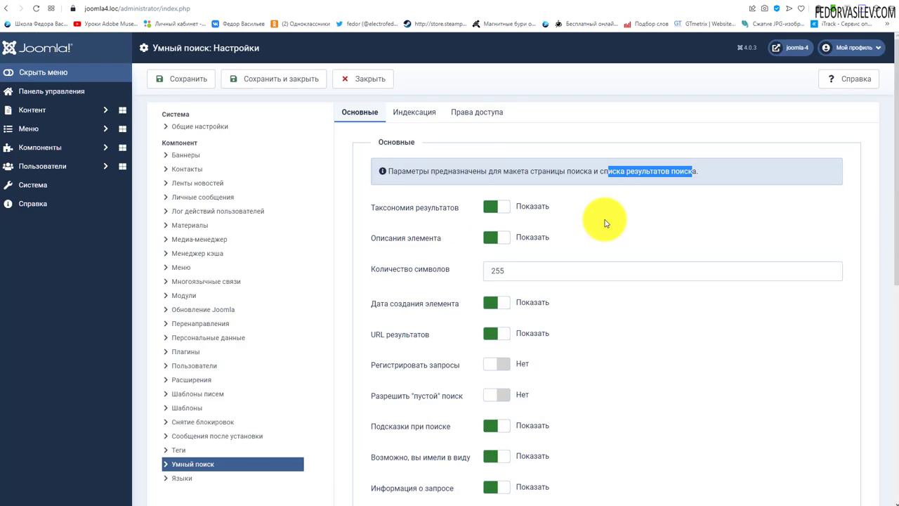
Set Регистрировать запросы to Да in the Smart Search settings and save them
scroll(606, 223, "down", 2)
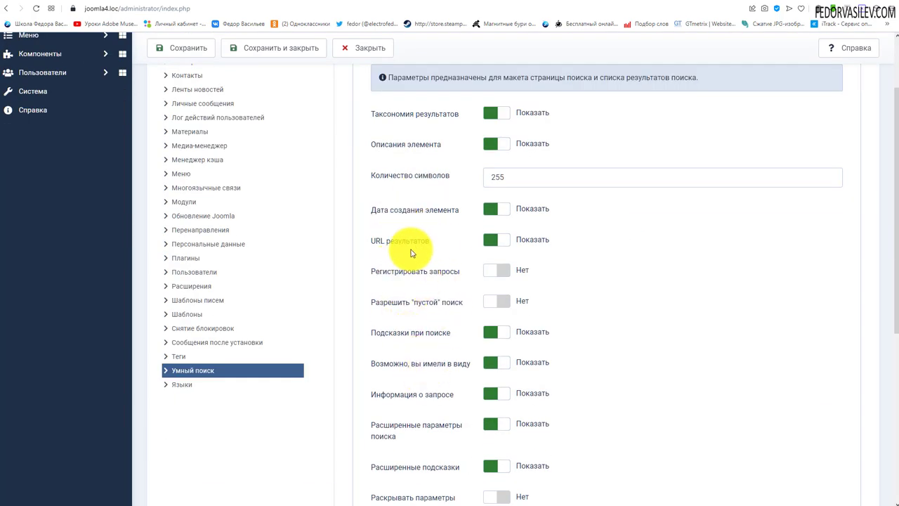
scroll(416, 245, "down", 2)
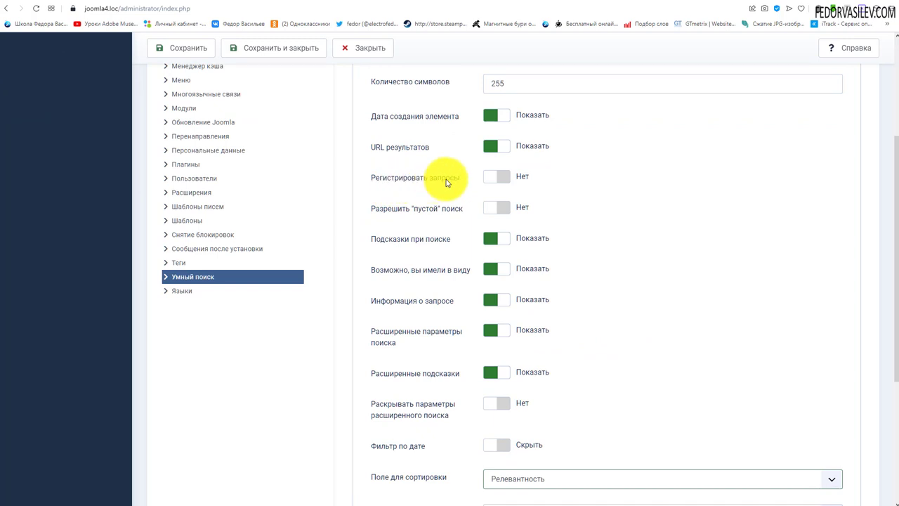
left_click(497, 181)
scroll(449, 260, "up", 3)
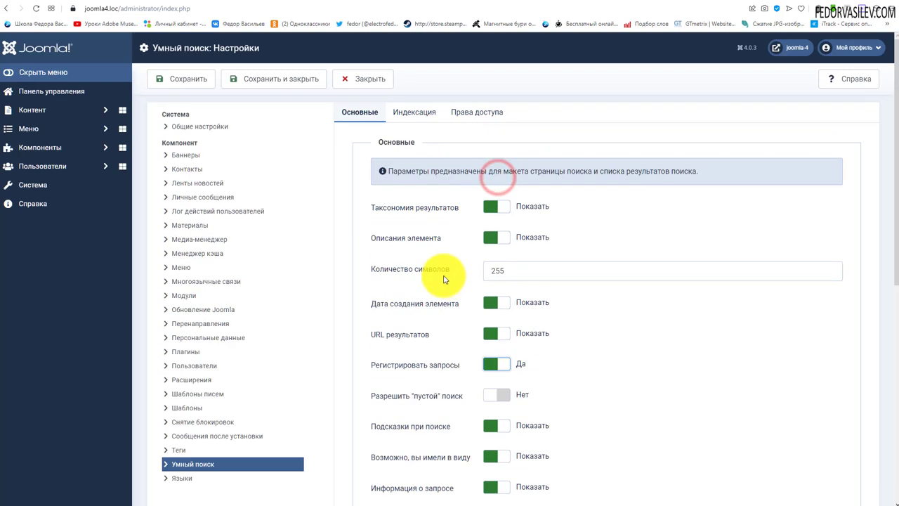
left_click(197, 83)
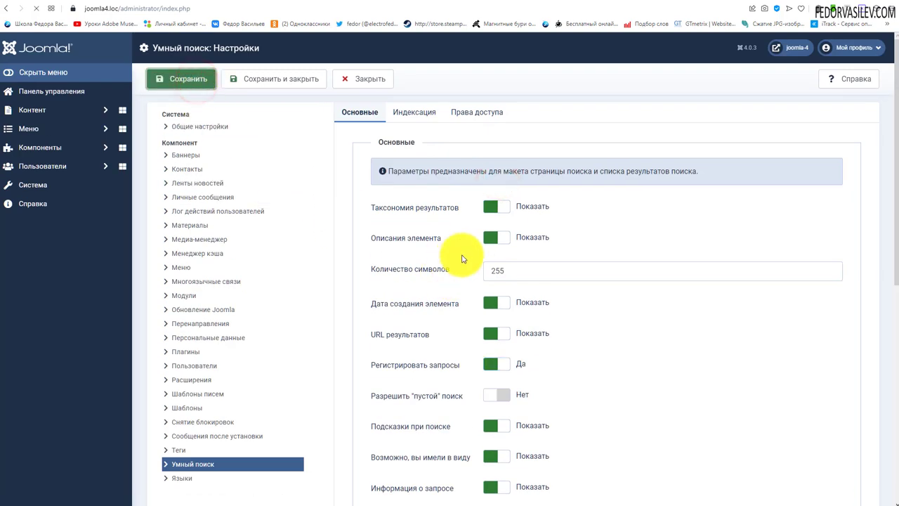
Open the Smart Search Поисковые запросы page again and compare it with the site's Поиск page
left_click(37, 152)
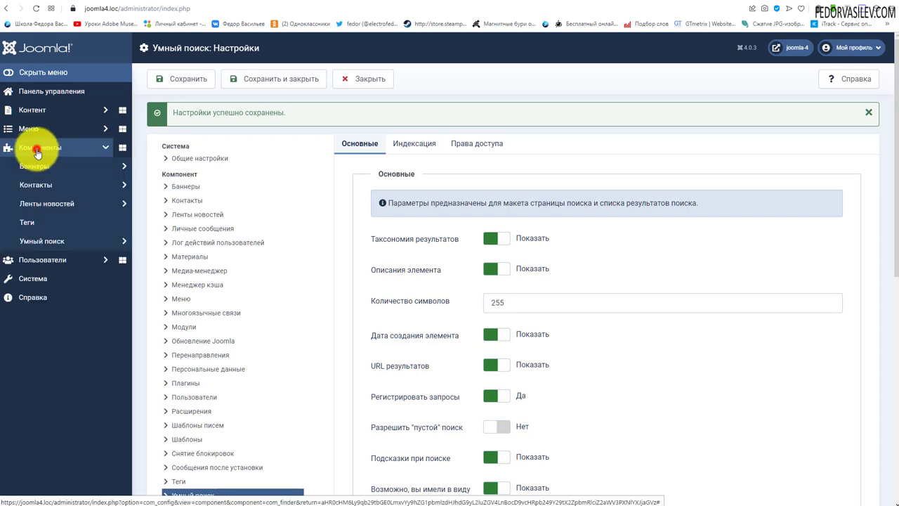
left_click(42, 243)
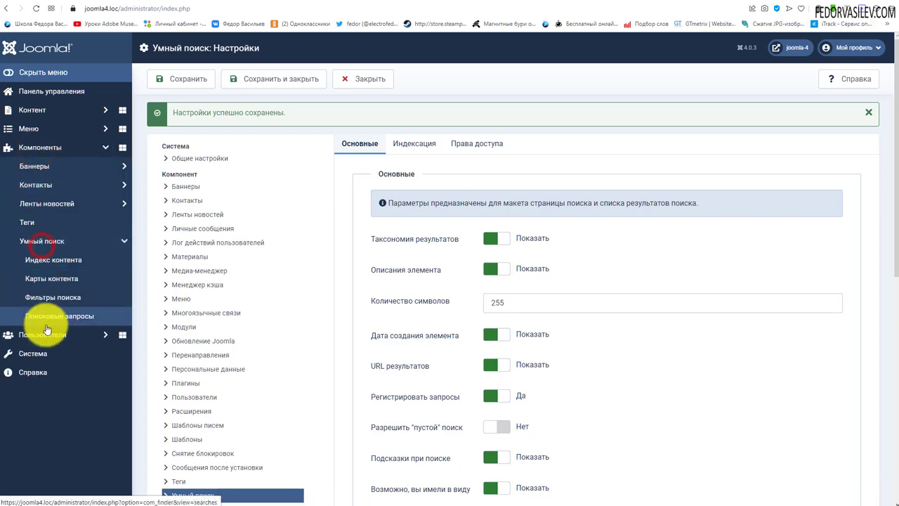
left_click(52, 317)
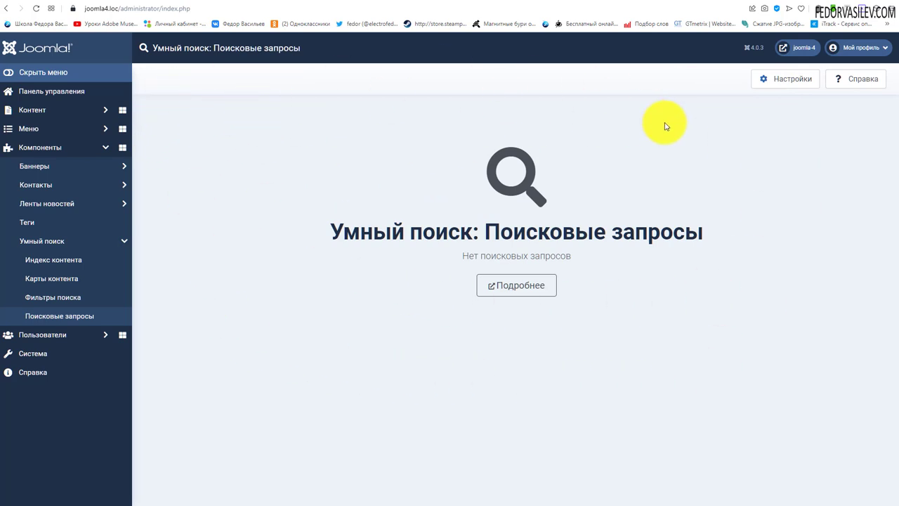
left_click(170, 4)
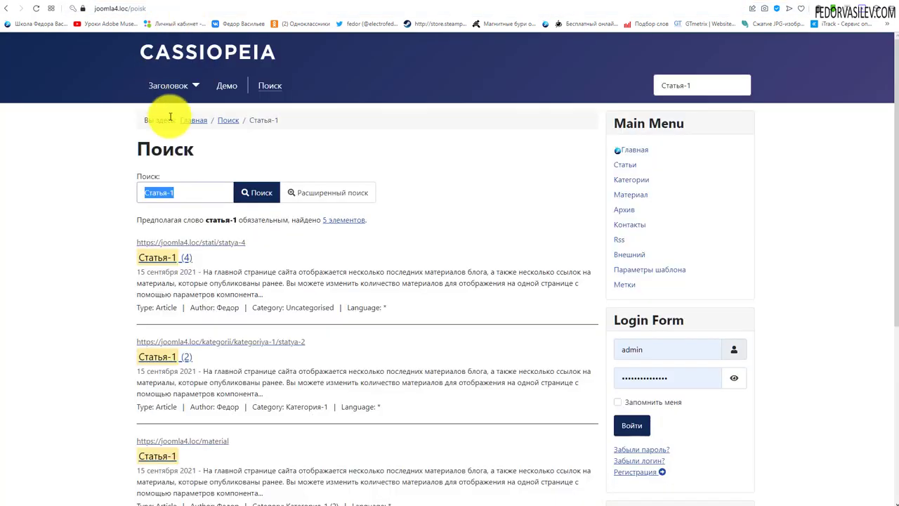
left_click(21, 5)
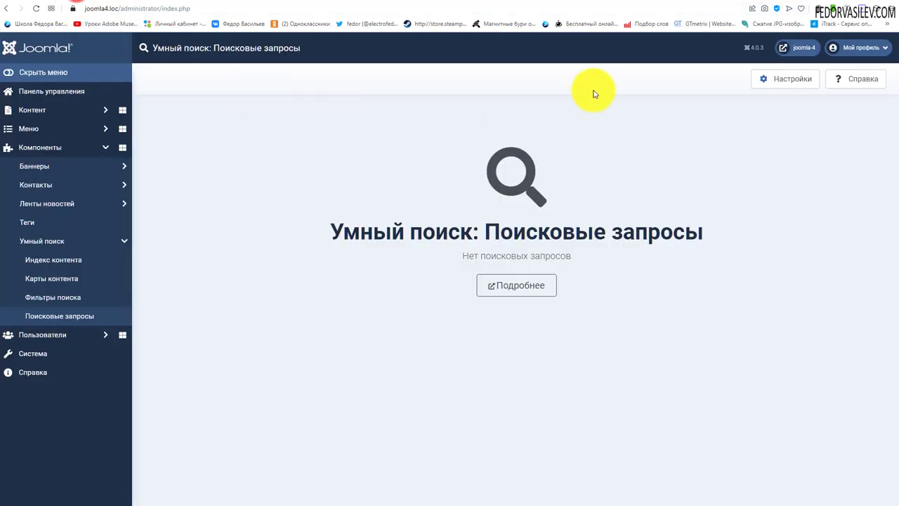
left_click(159, 3)
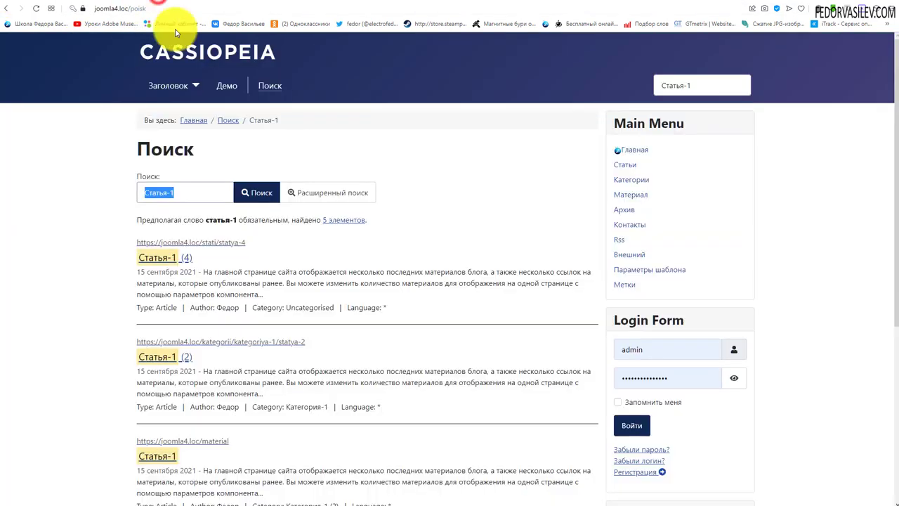
left_click(71, 4)
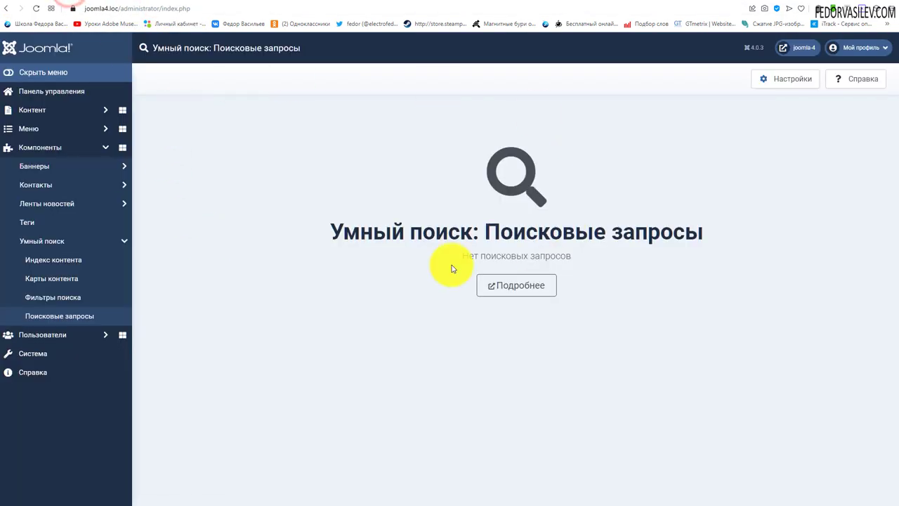
Search the site for "курсы по Joomla 4" on the Поиск page and read the outcome
left_click(151, 3)
left_click(193, 120)
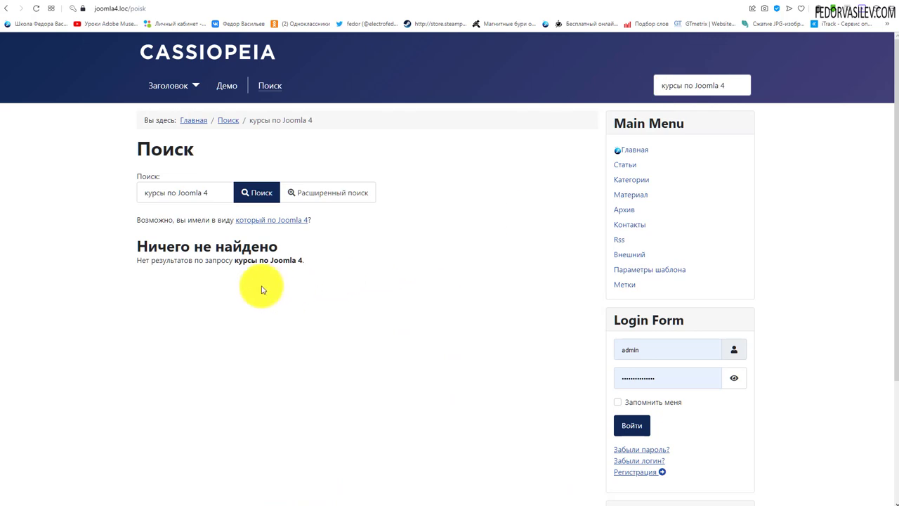
left_click_drag(319, 254, 167, 253)
left_click(305, 260)
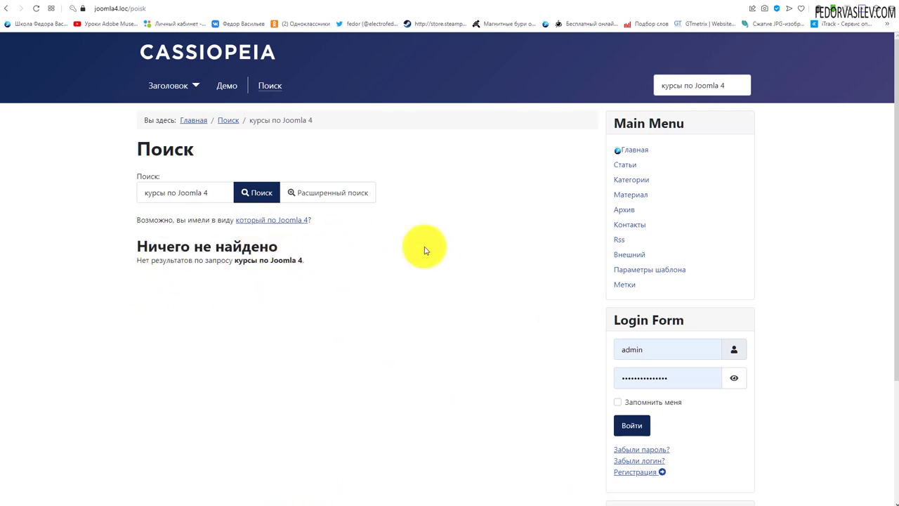
scroll(426, 247, "down", 3)
scroll(424, 253, "up", 3)
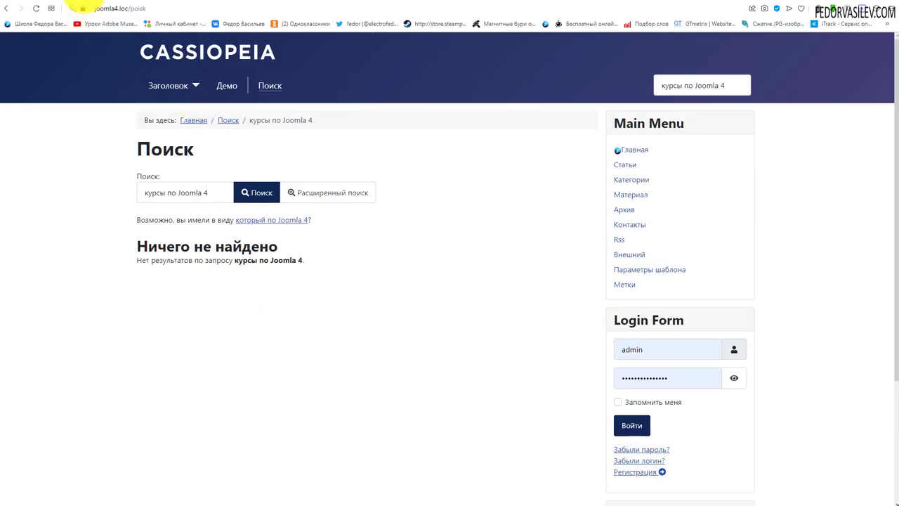
Refresh the Поисковые запросы list in the administrator, revisit the site's Поиск page and return to the list
left_click(82, 6)
left_click(36, 8)
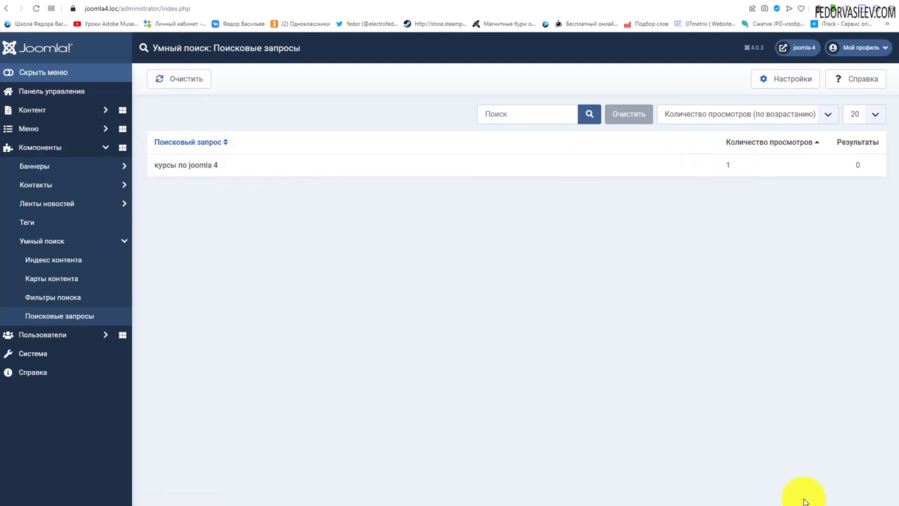
key("ctrl+Tab")
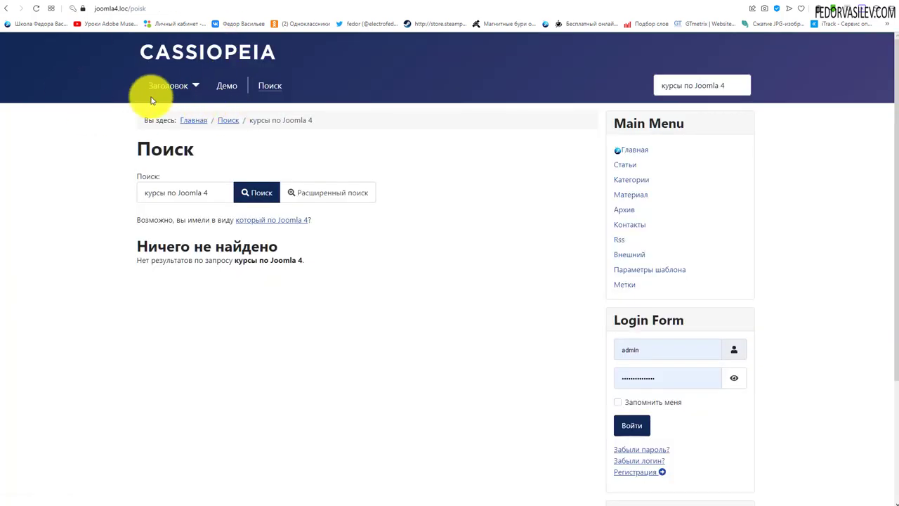
left_click(84, 2)
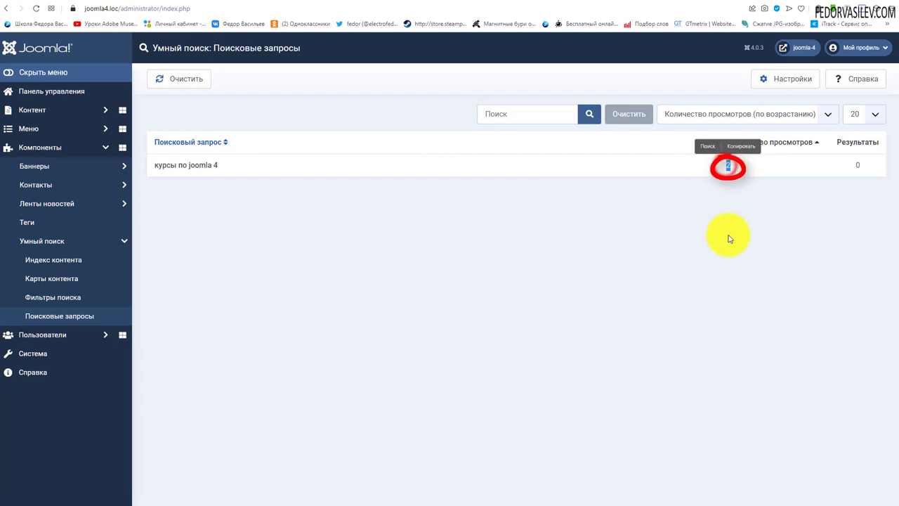
Examine the logged query "курсы по joomla 4" and its view count, comparing it with the site's Поиск page
left_click(723, 201)
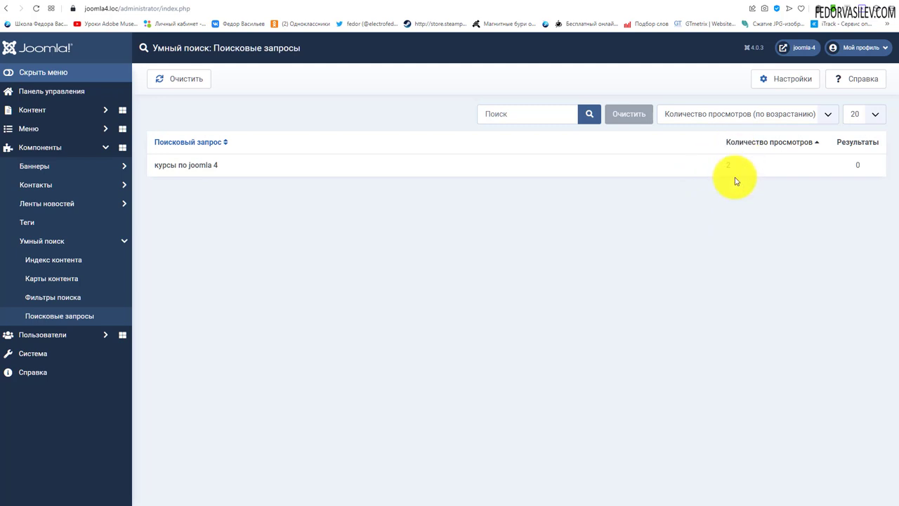
left_click_drag(231, 165, 156, 168)
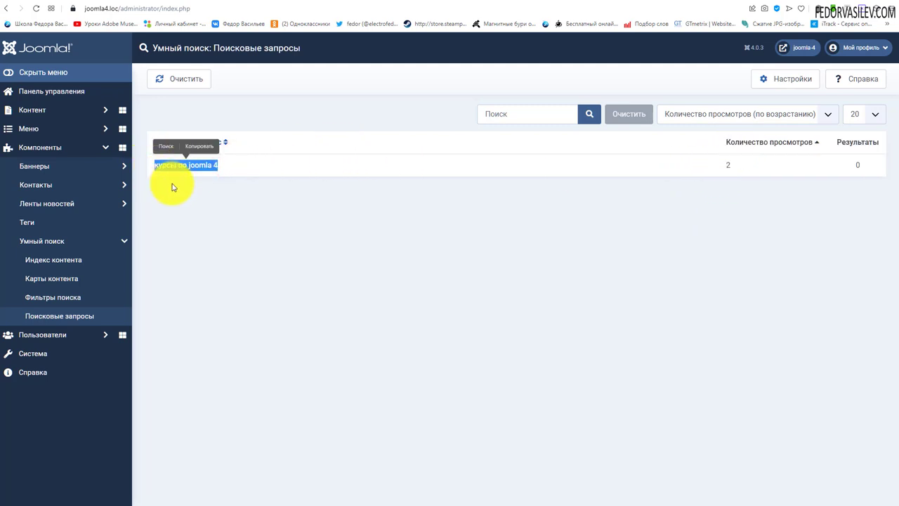
left_click(171, 3)
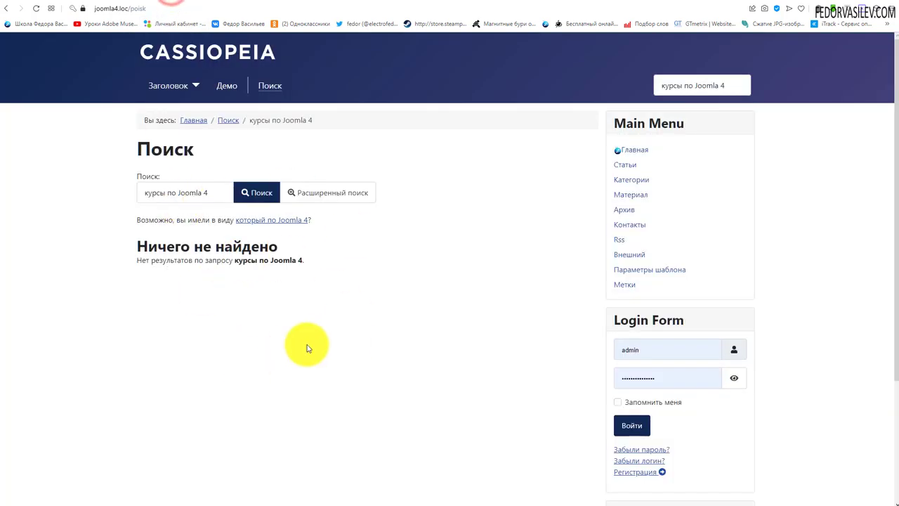
left_click(69, 3)
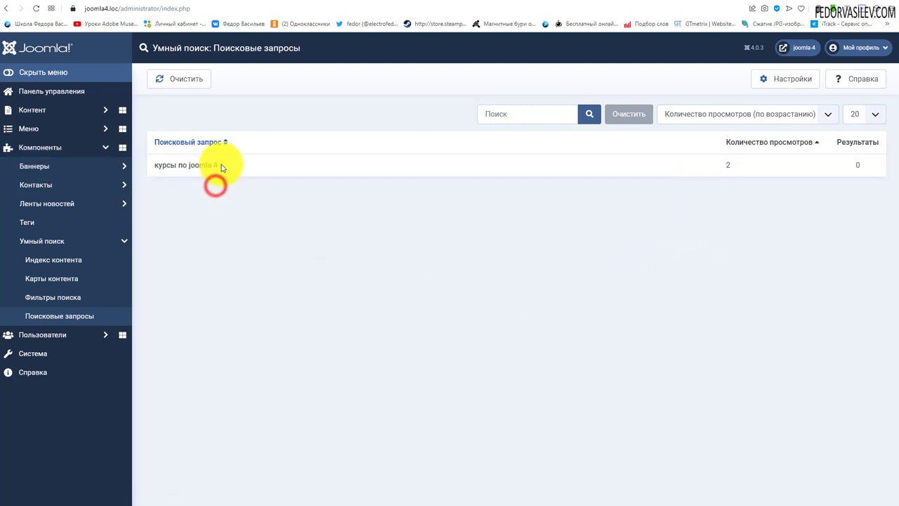
left_click_drag(225, 165, 172, 165)
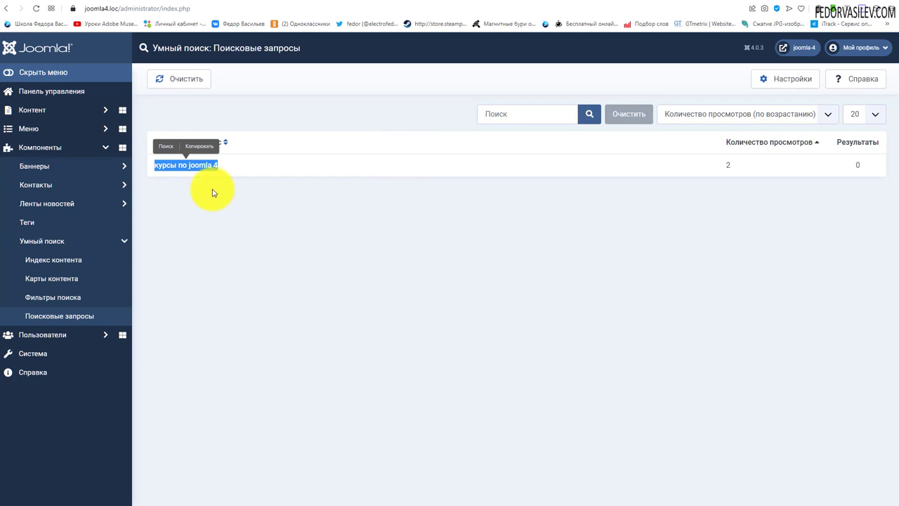
left_click(292, 195)
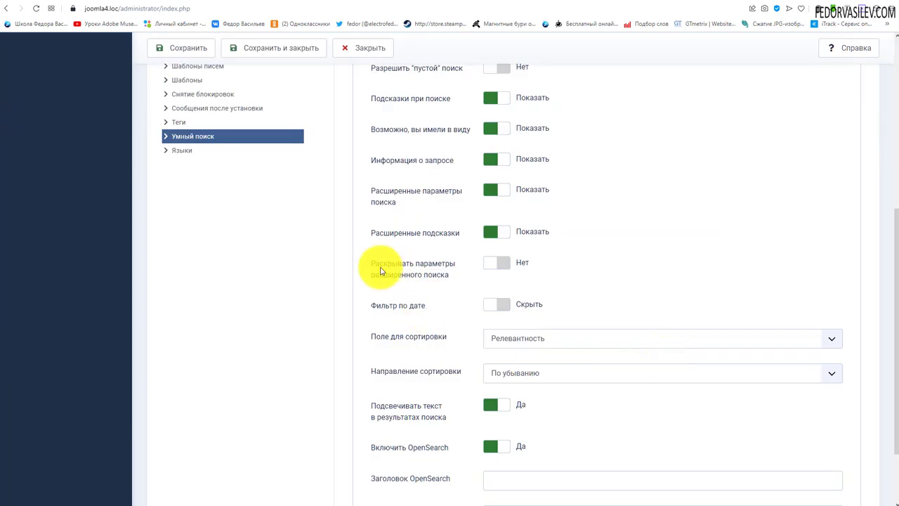
Set Раскрывать параметры расширенного поиска to Да, save, and check the advanced search on the reloaded Поиск page of the site
left_click(494, 264)
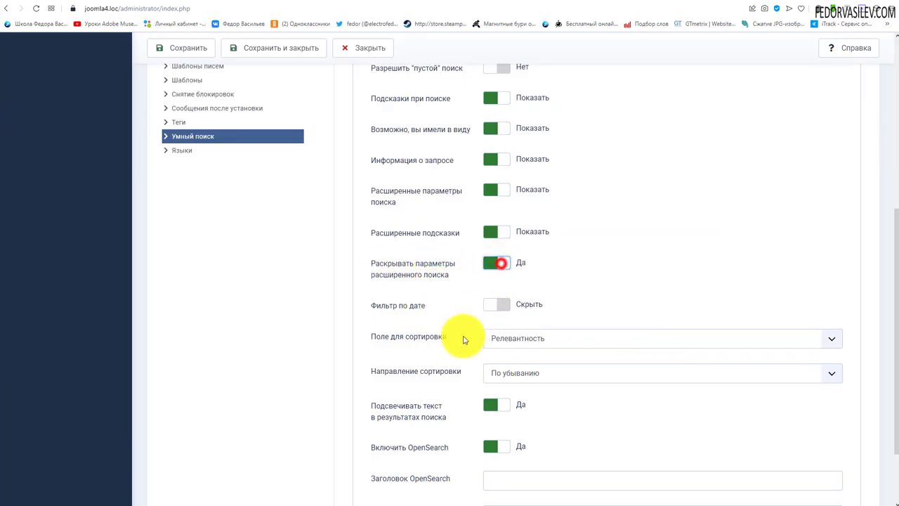
left_click(189, 48)
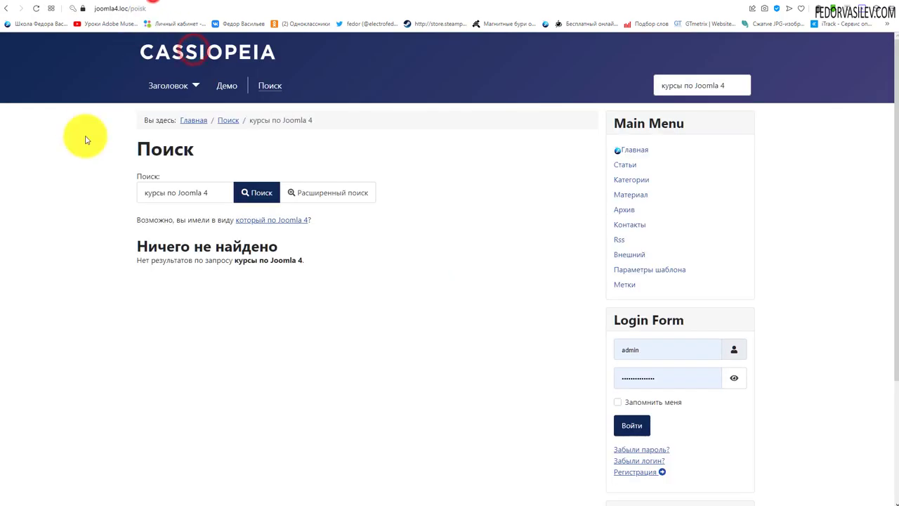
left_click(35, 10)
left_click(311, 195)
left_click(320, 196)
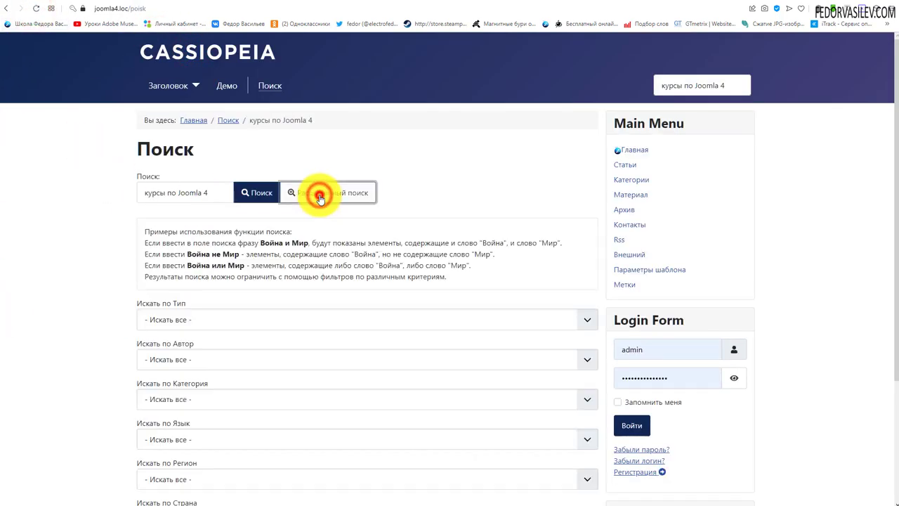
scroll(368, 201, "down", 2)
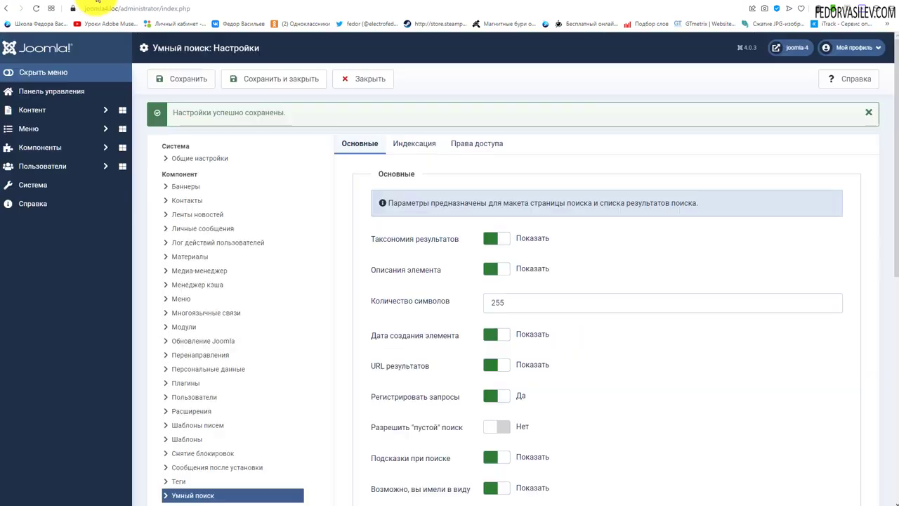
Set Фильтр по дате to Показать in the Smart Search settings and save them
scroll(557, 241, "down", 5)
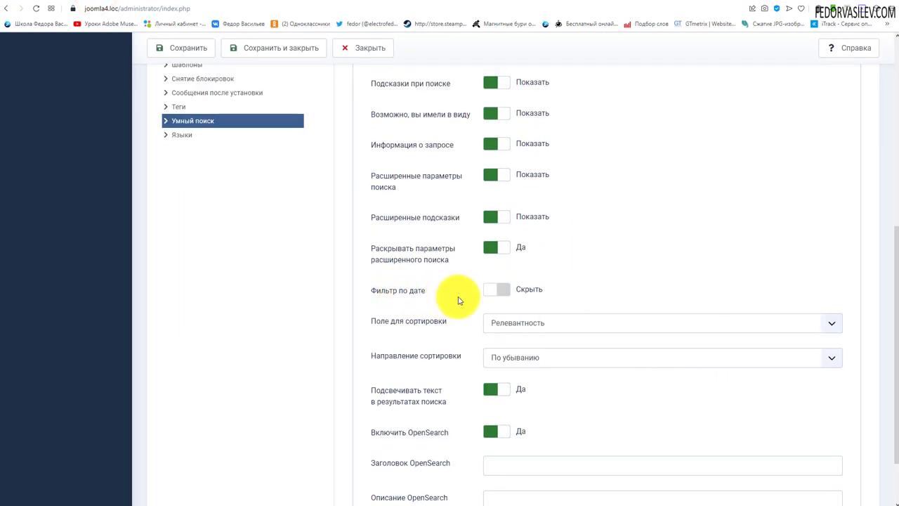
left_click(500, 288)
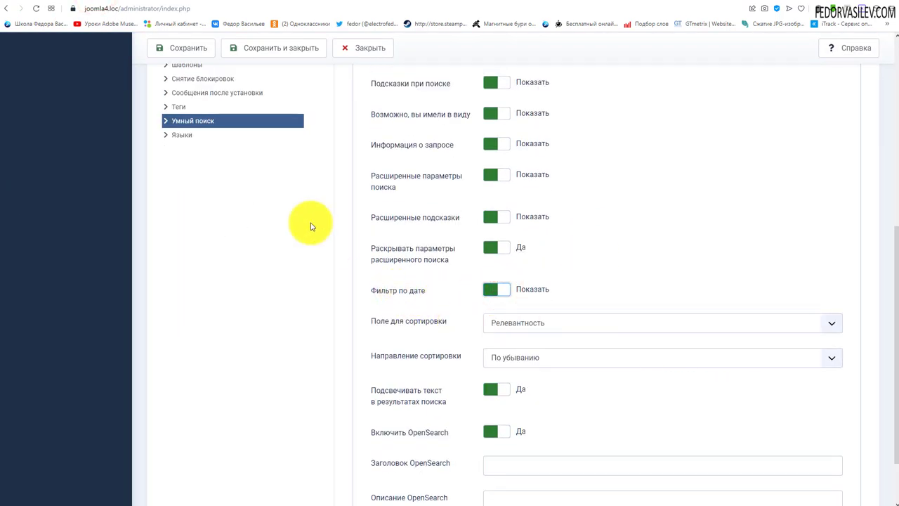
left_click(191, 47)
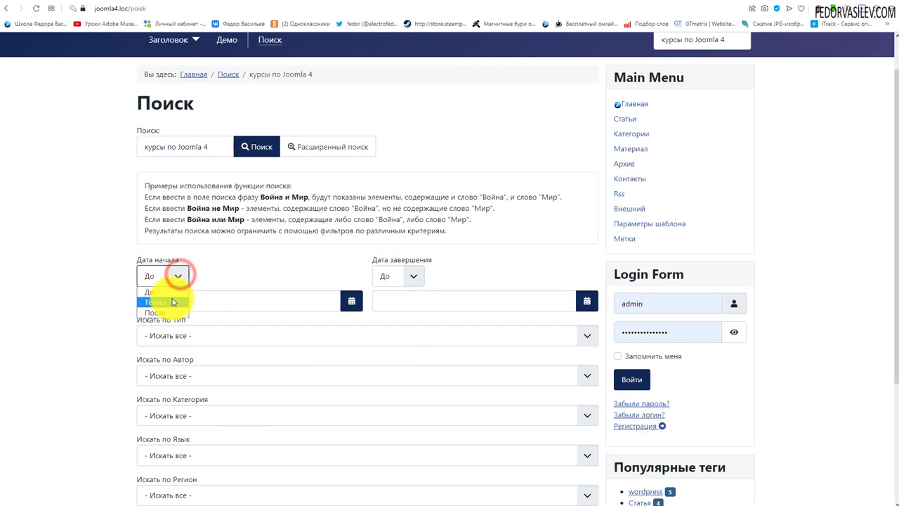
Fill in the date filter on the site's Поиск page with 2021-09-17 as both Дата начала and Дата завершения, setting the start condition to Точно
left_click(413, 275)
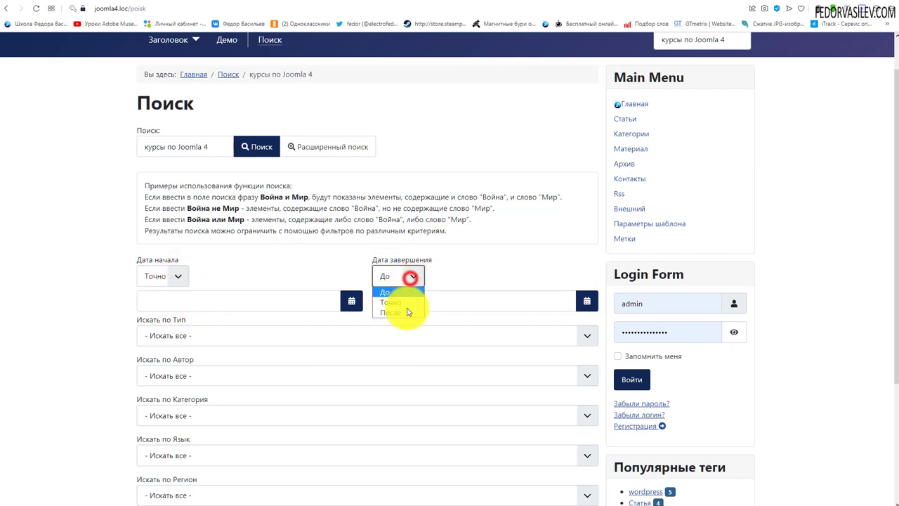
left_click(566, 261)
left_click(351, 300)
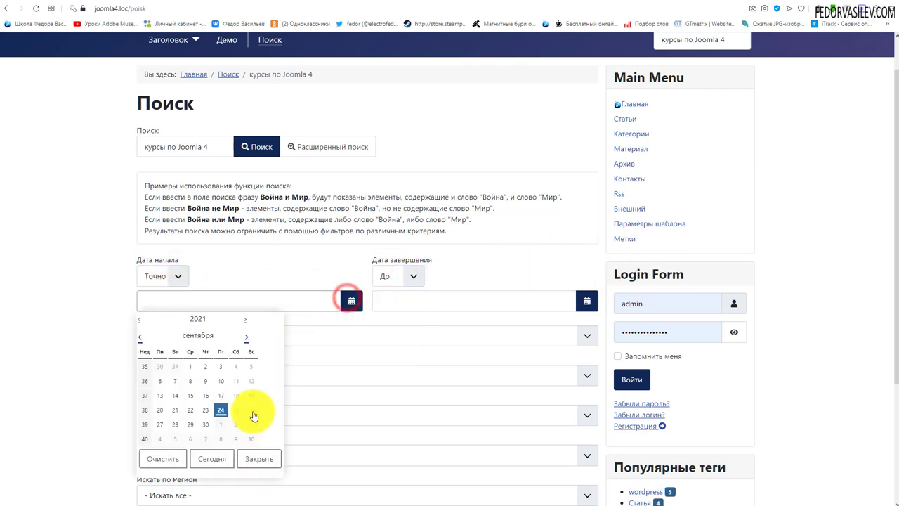
left_click(224, 397)
left_click(587, 301)
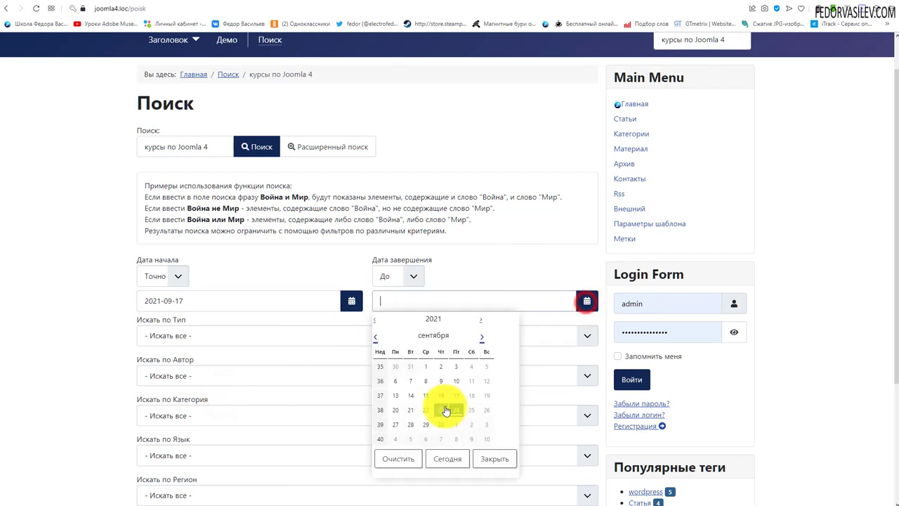
left_click(455, 396)
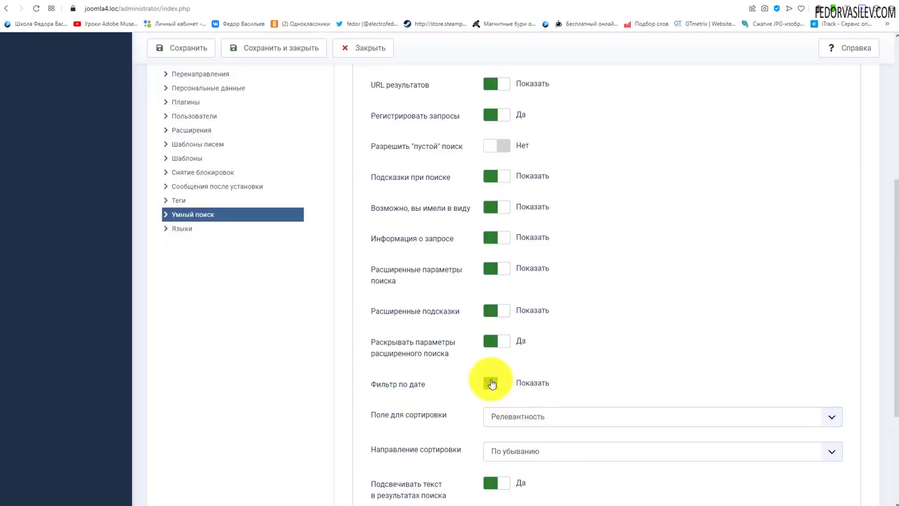
Set Фильтр по дате to Скрыть, Раскрывать параметры расширенного поиска to Нет and Расширенные подсказки to Скрыть, and save the Smart Search settings
left_click(486, 380)
left_click(489, 342)
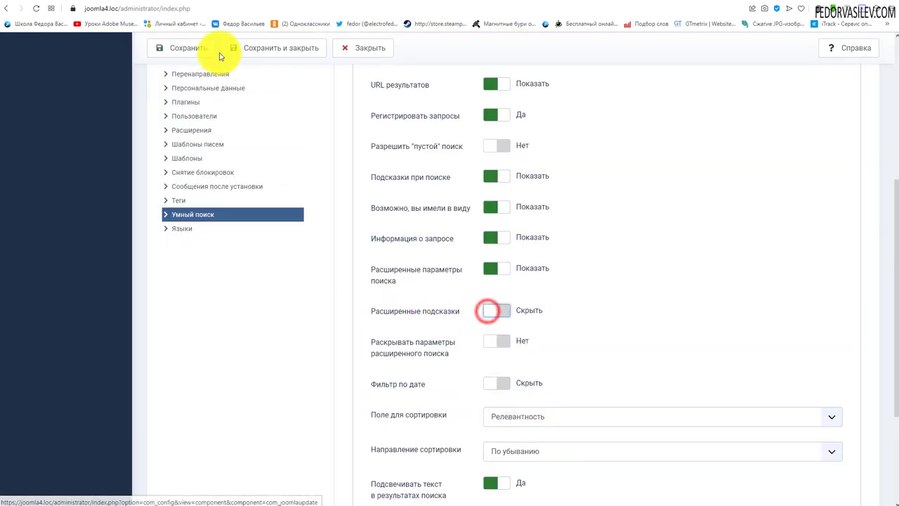
left_click(197, 47)
Reload the site's Поиск page and expand the advanced search to examine its remaining filters
left_click(146, 2)
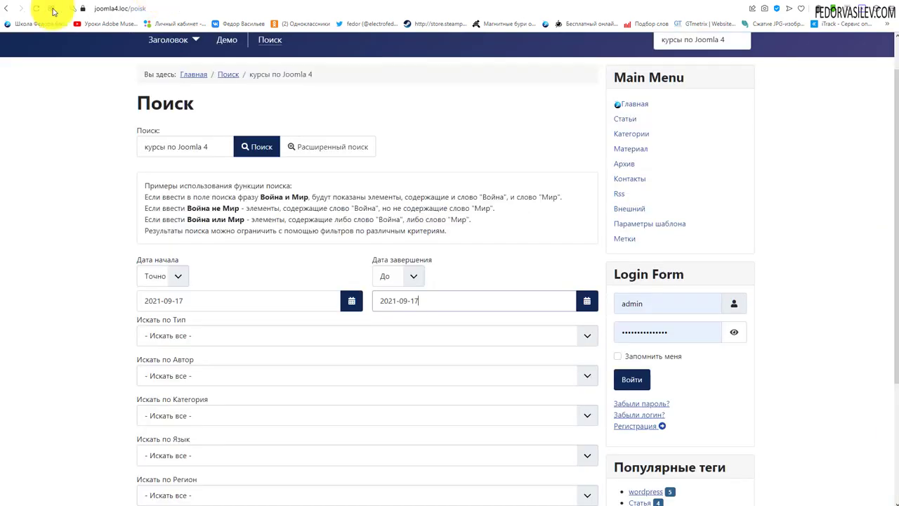
left_click(37, 9)
left_click(330, 150)
scroll(336, 163, "down", 1)
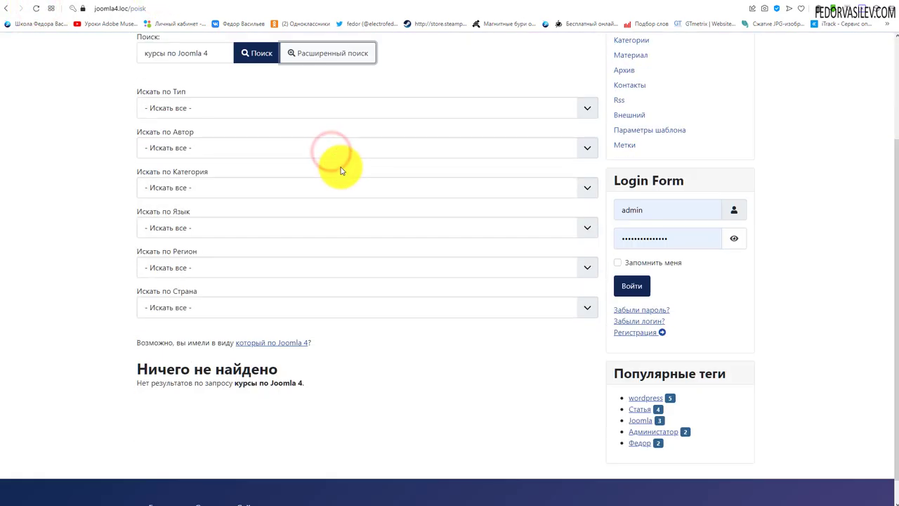
Set Расширенные параметры поиска to Скрыть, save the settings, and check the search form on the reloaded Поиск page
left_click(72, 2)
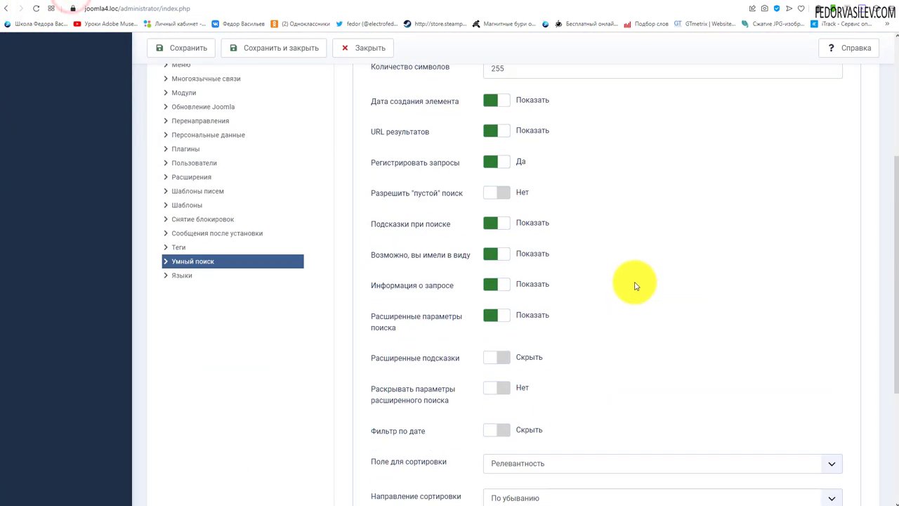
left_click(495, 315)
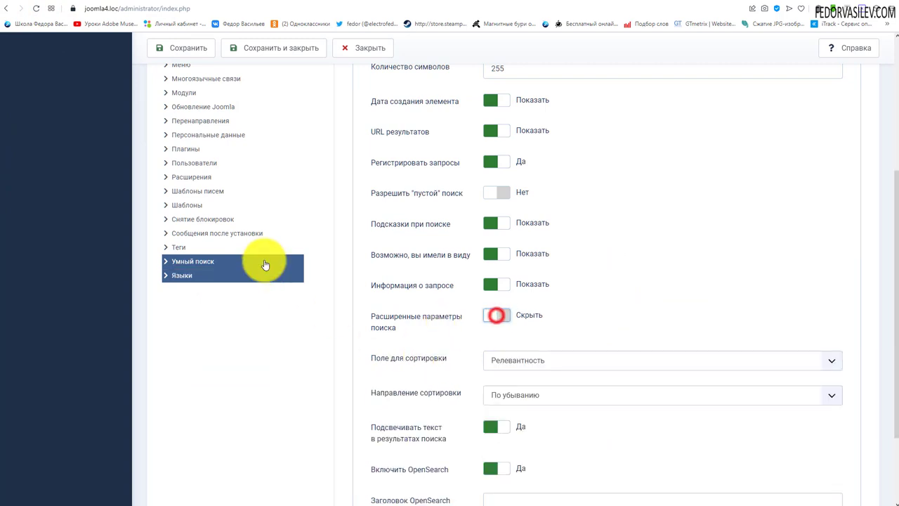
left_click(176, 47)
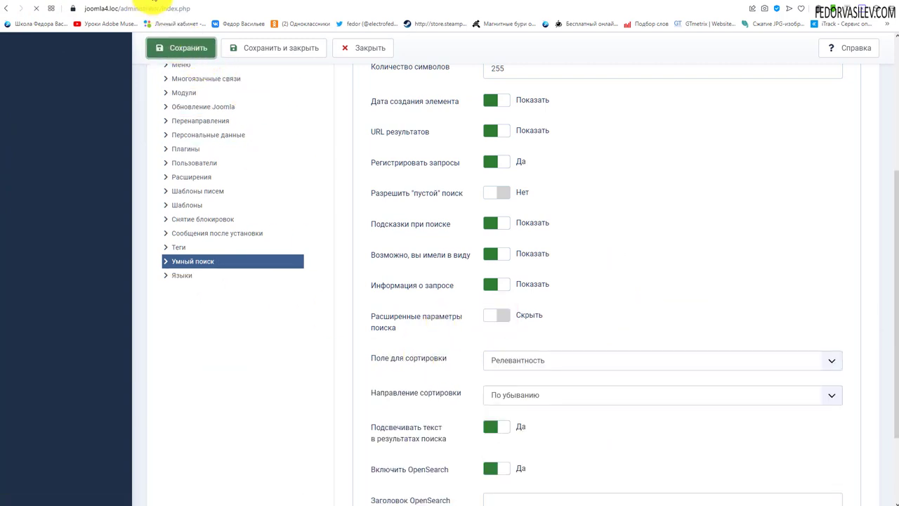
left_click(21, 3)
left_click(36, 9)
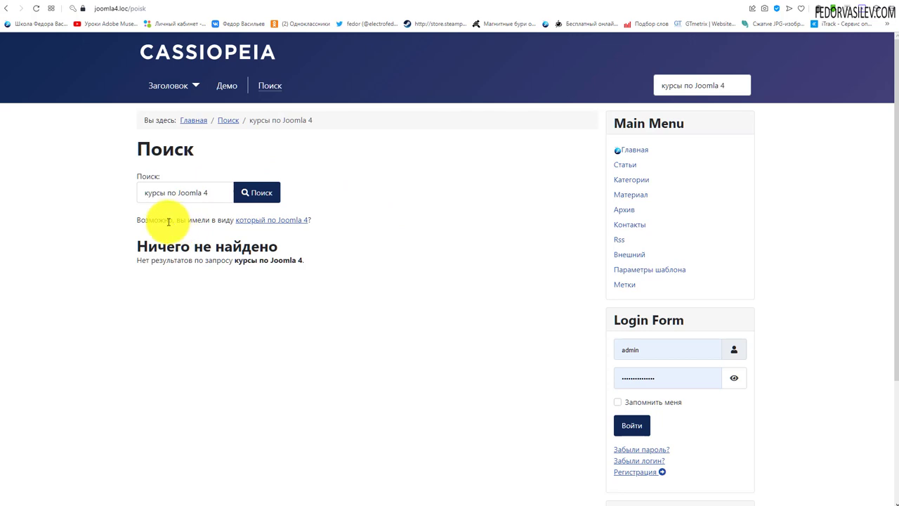
left_click(223, 194)
left_click(190, 195)
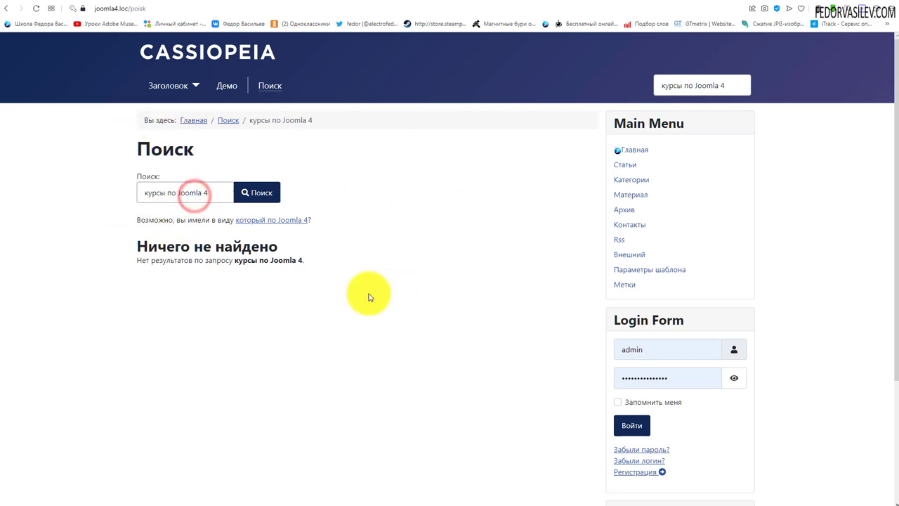
left_click(219, 194)
left_click(220, 195)
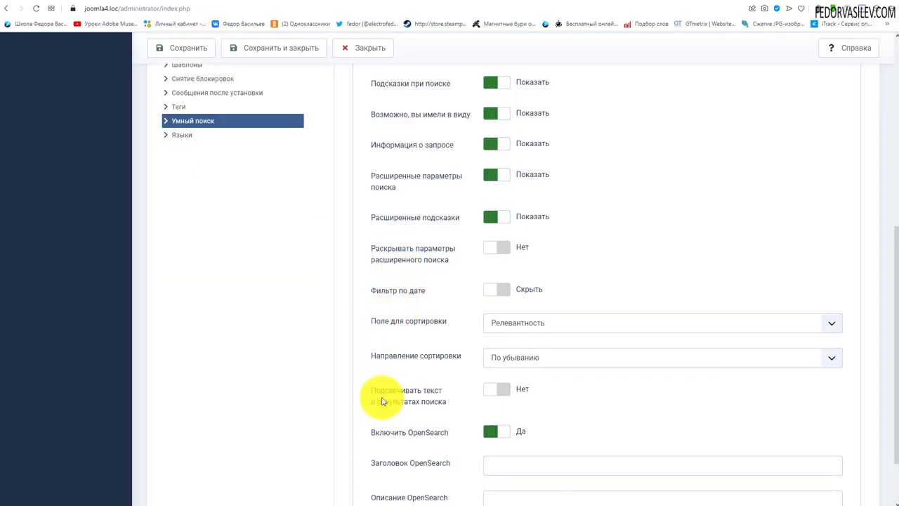
Examine the search results for "Статья" on the site's Поиск page and open the Статья result
scroll(381, 398, "down", 2)
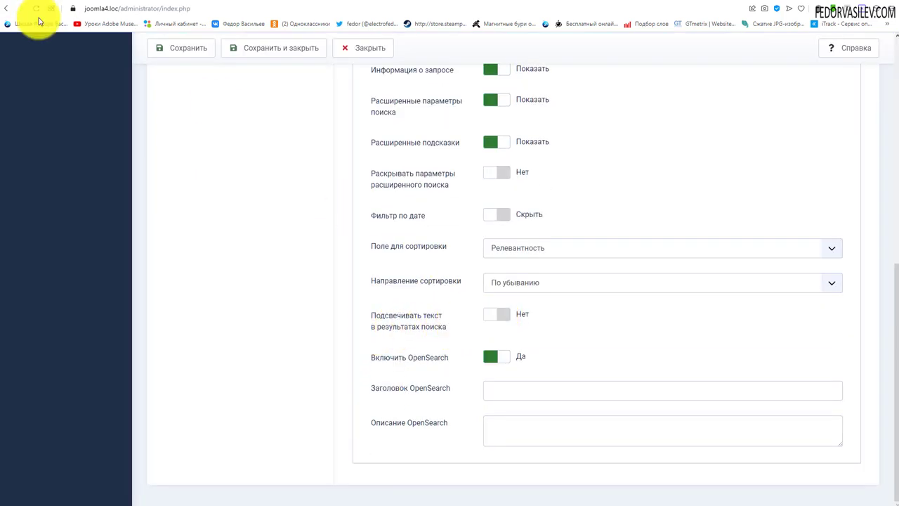
left_click(133, 3)
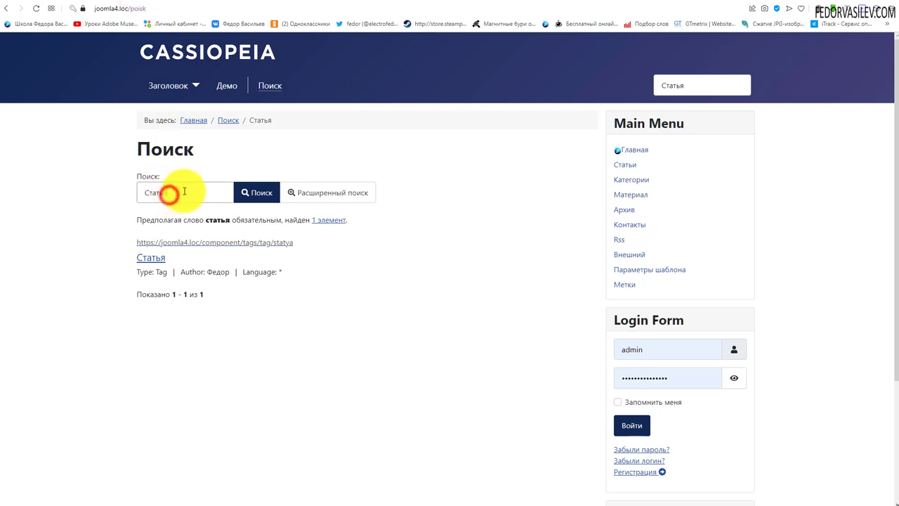
left_click_drag(184, 191, 89, 190)
right_click(151, 191)
left_click(175, 264)
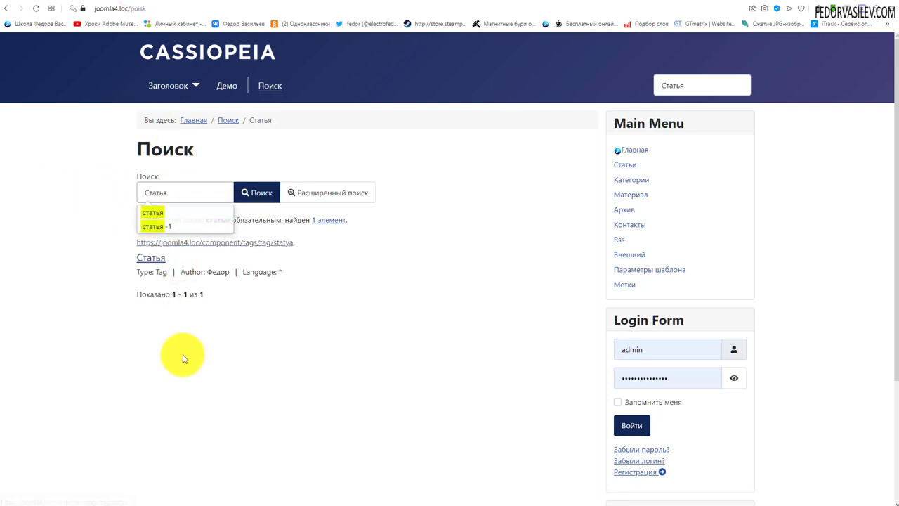
left_click(279, 408)
left_click_drag(170, 256, 149, 263)
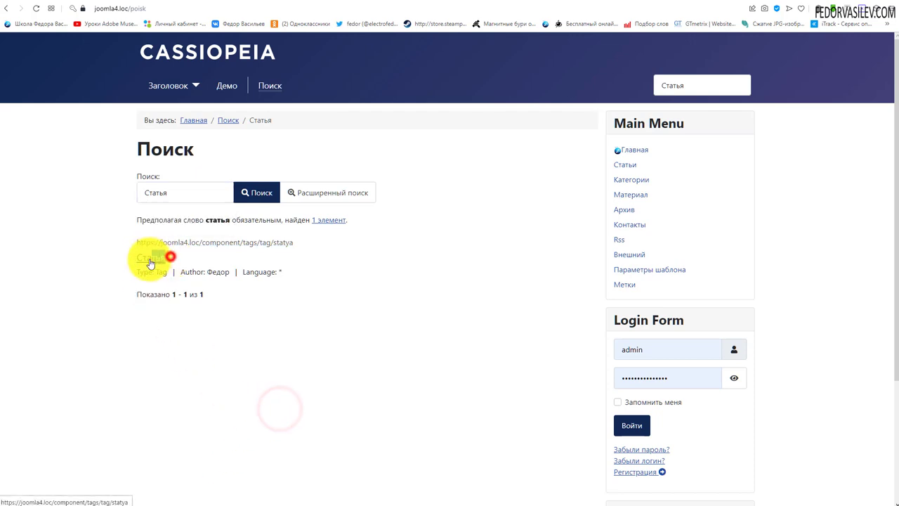
left_click(220, 395)
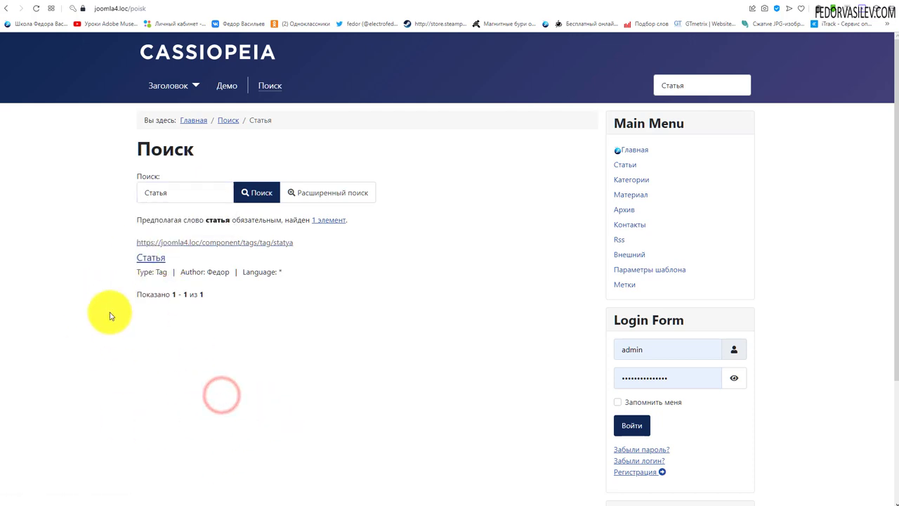
left_click(146, 257)
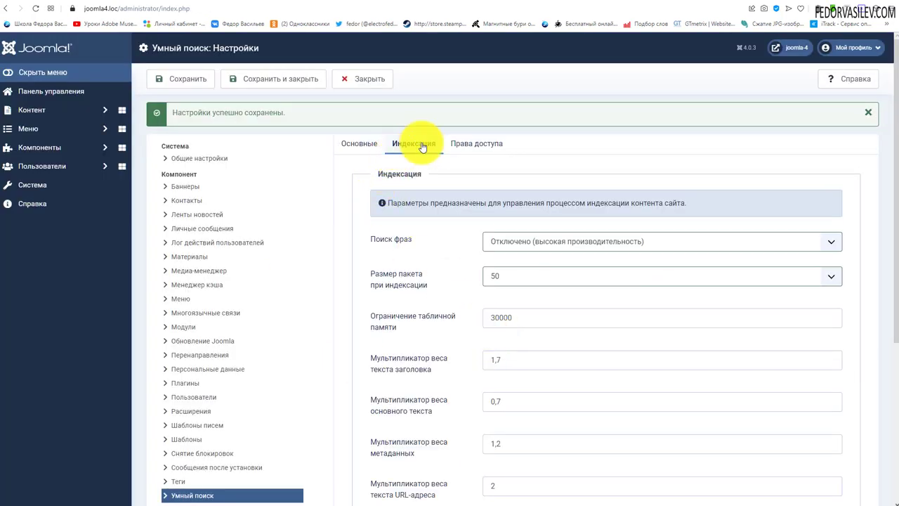
Review the Индексация parameters of Smart Search and the available choices for Поиск фраз
scroll(598, 221, "down", 3)
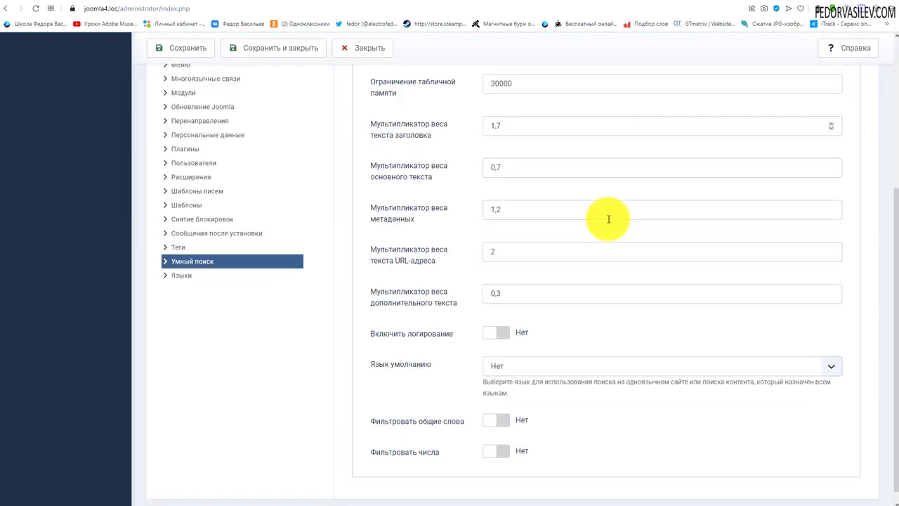
scroll(534, 302, "up", 2)
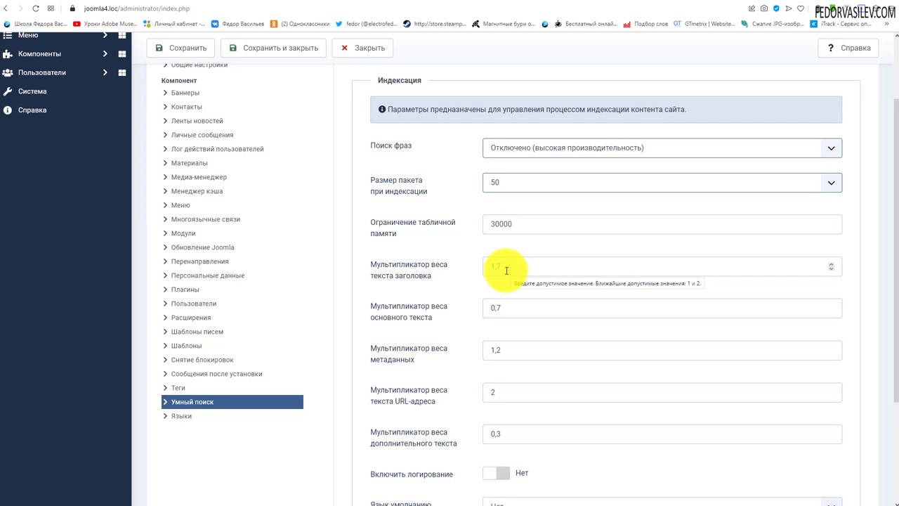
scroll(376, 193, "up", 1)
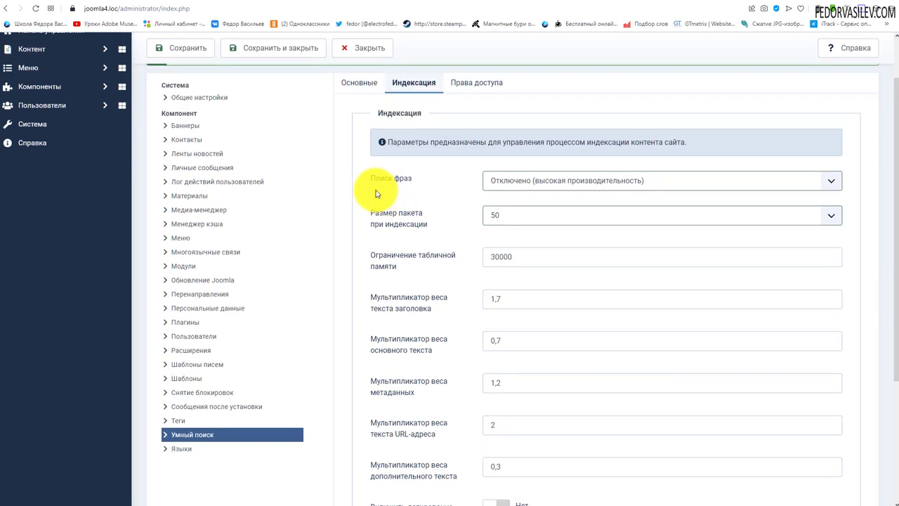
left_click(519, 181)
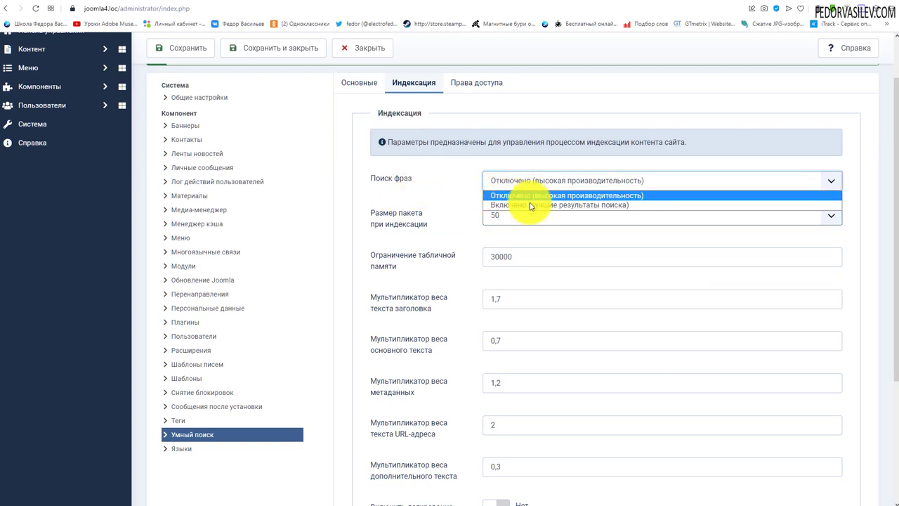
left_click(451, 191)
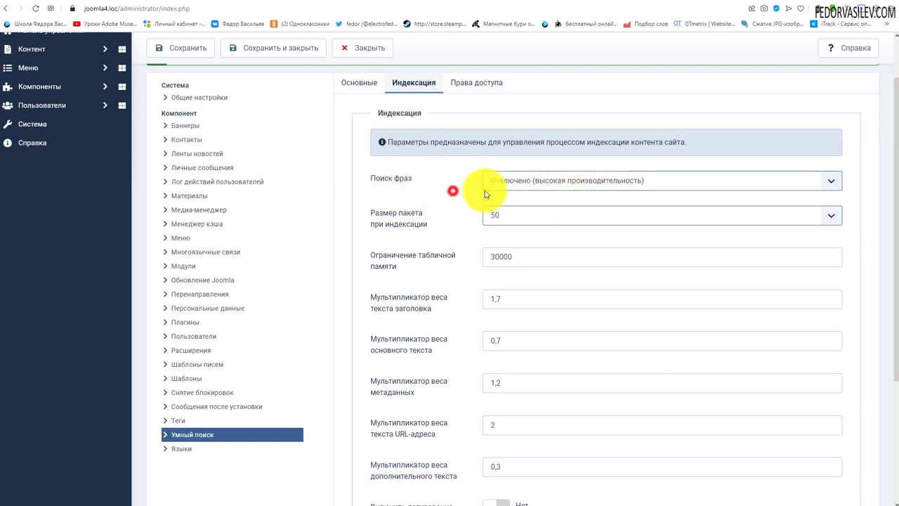
left_click(447, 189)
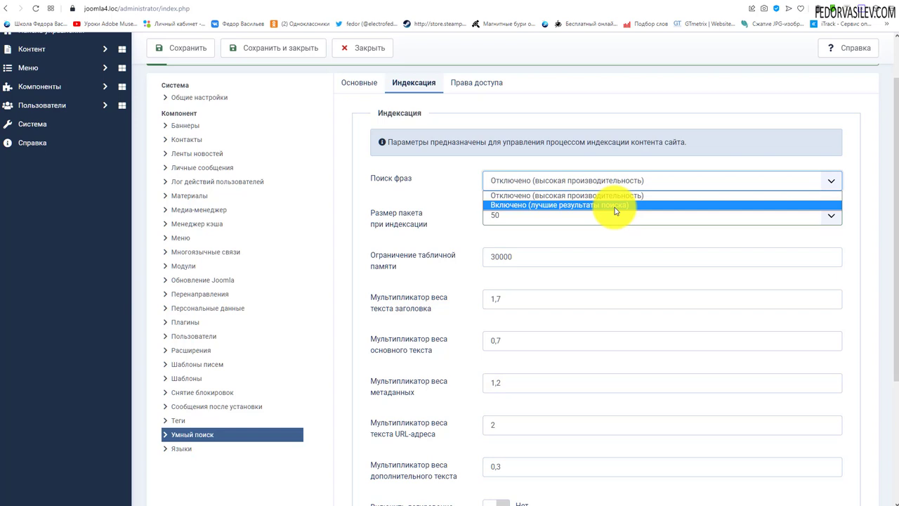
left_click(447, 189)
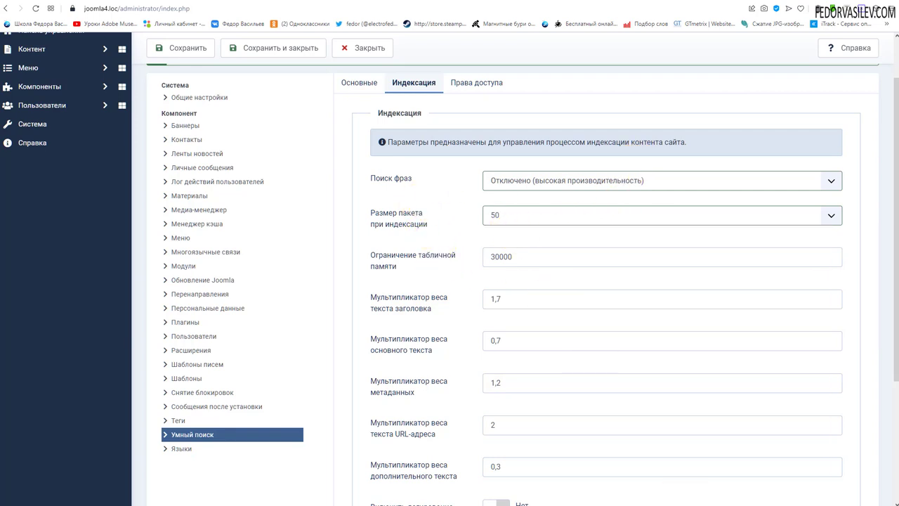
Examine the choices for Размер пакета при индексации and the Ограничение табличной памяти value
left_click(523, 213)
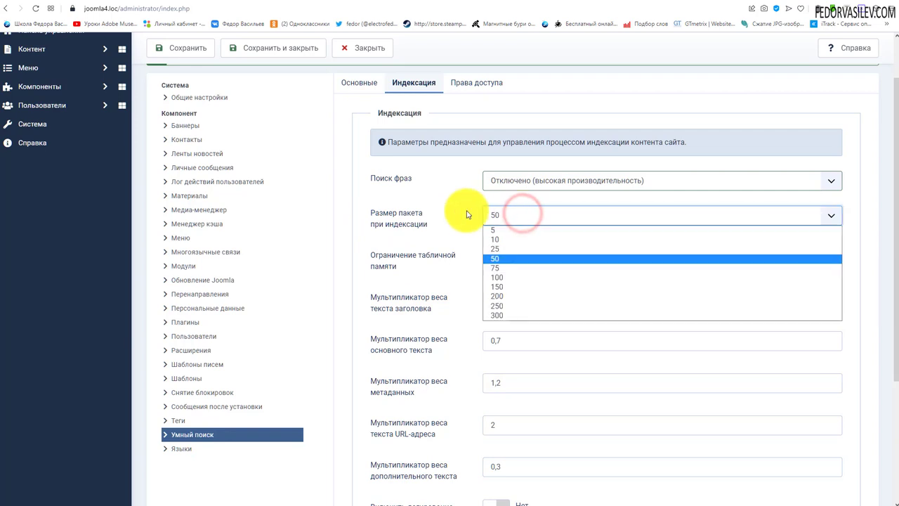
key("Escape")
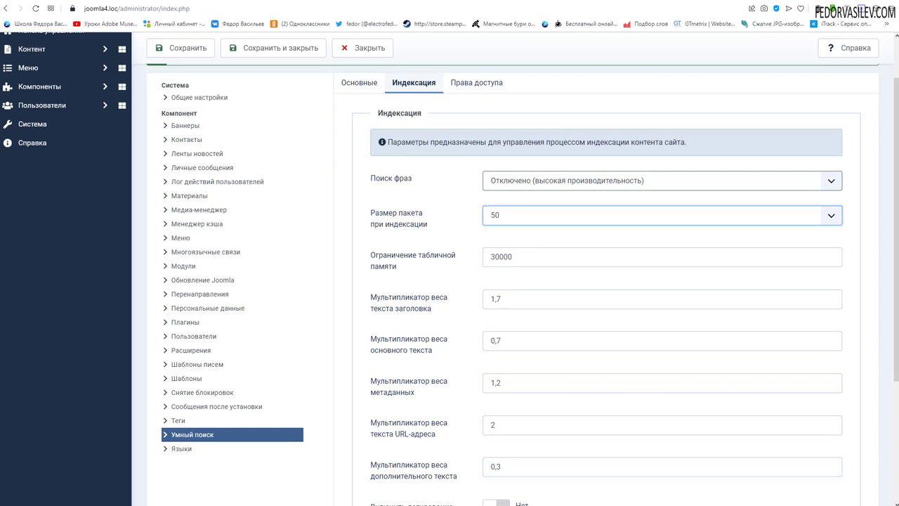
left_click(536, 256)
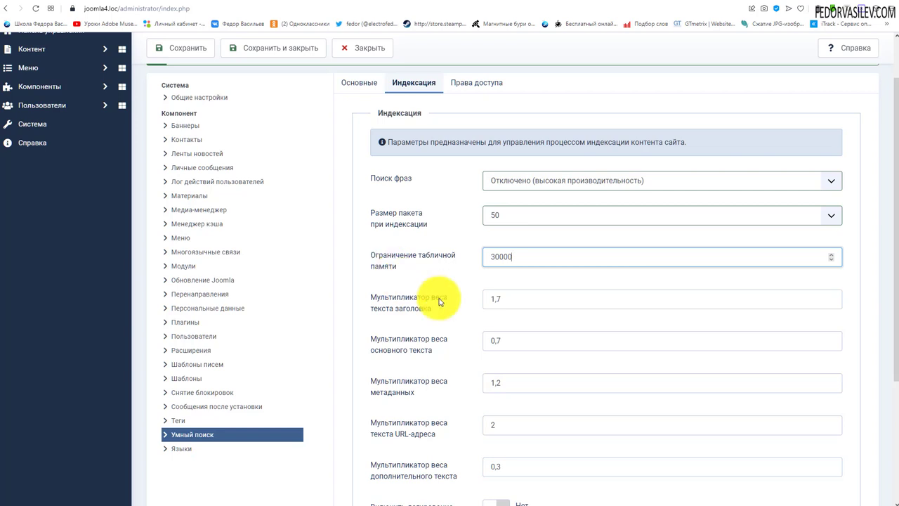
left_click_drag(526, 256, 482, 257)
left_click(413, 298)
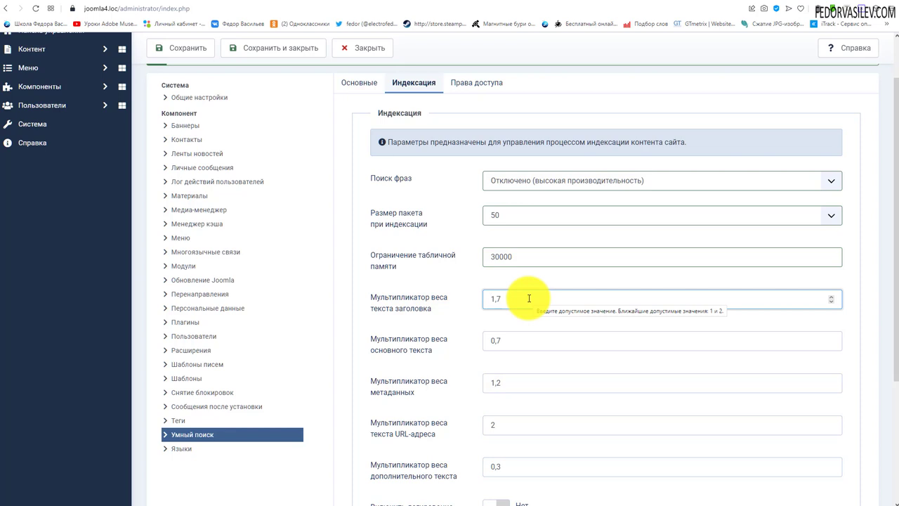
Enter 1,7 as Мультипликатор веса текста заголовка and review the remaining weight multipliers and indexing options
scroll(527, 296, "down", 1)
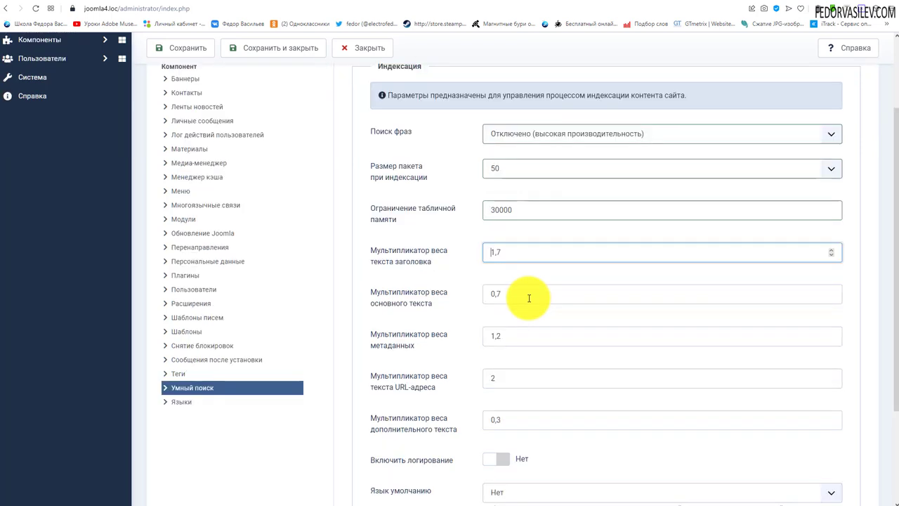
scroll(445, 269, "down", 1)
left_click(495, 205)
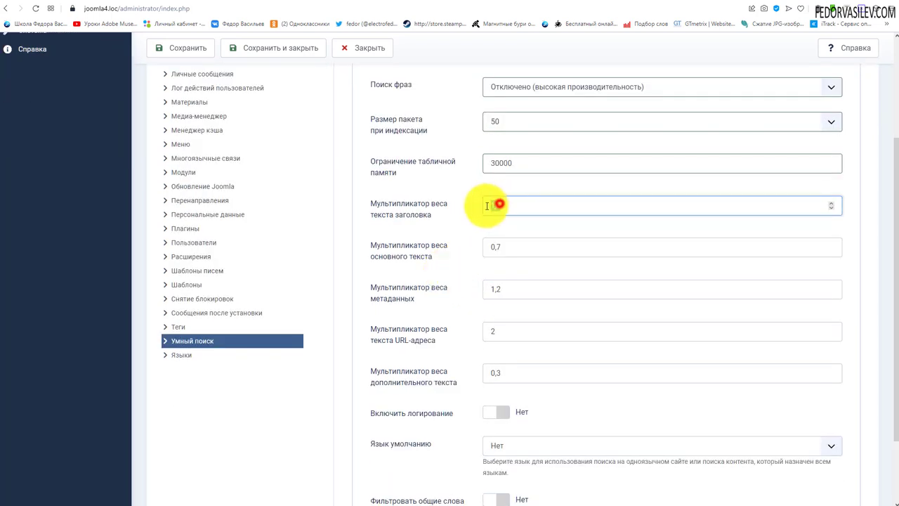
type("1,7")
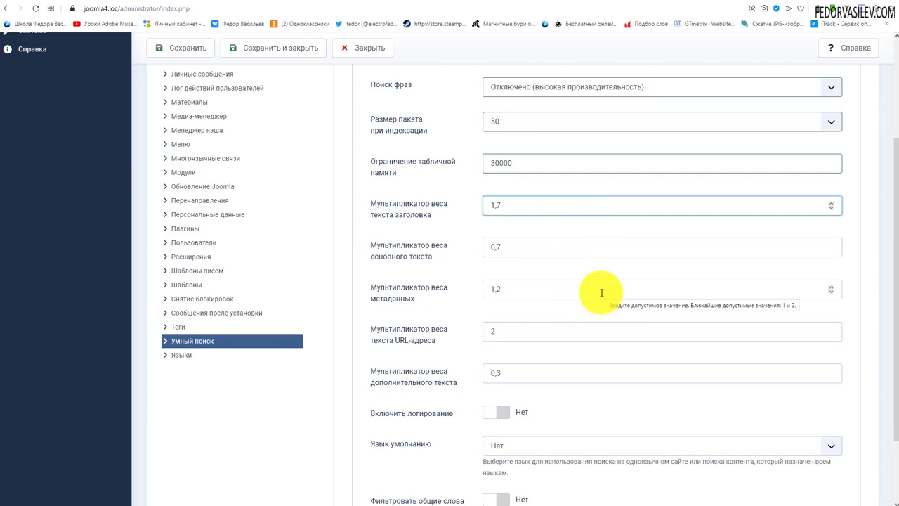
key("Return")
scroll(517, 243, "down", 3)
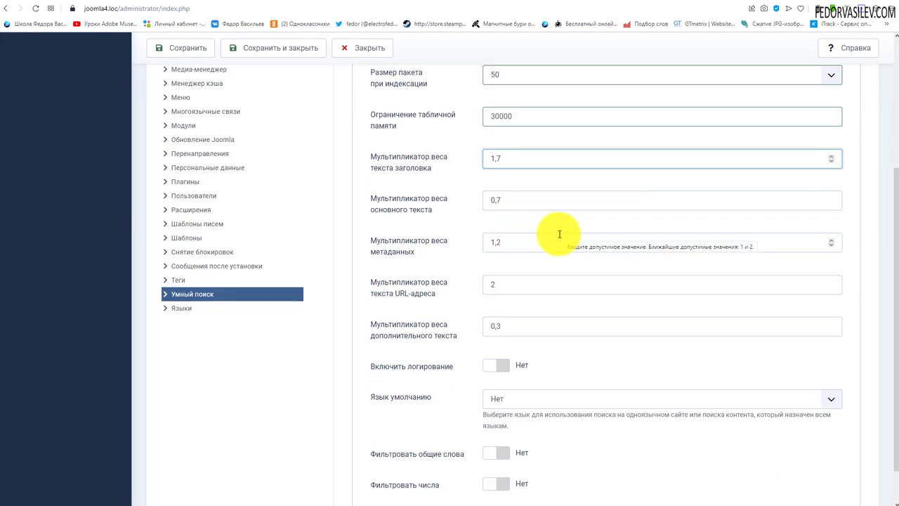
scroll(597, 312, "up", 1)
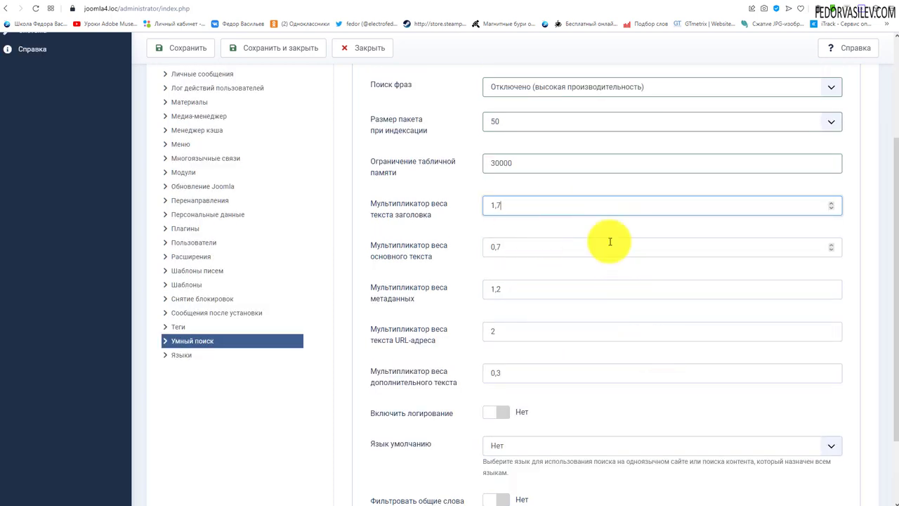
Review the Мультипликатор веса values for основного текста, метаданных, текста URL-адреса and дополнительного текста in the Индексация parameters
scroll(608, 241, "down", 1)
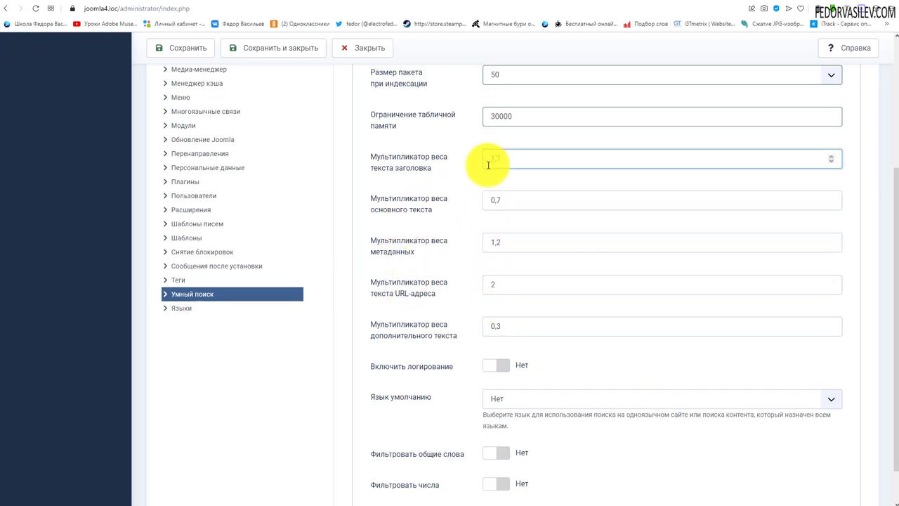
left_click(492, 201)
left_click(514, 242)
left_click(515, 290)
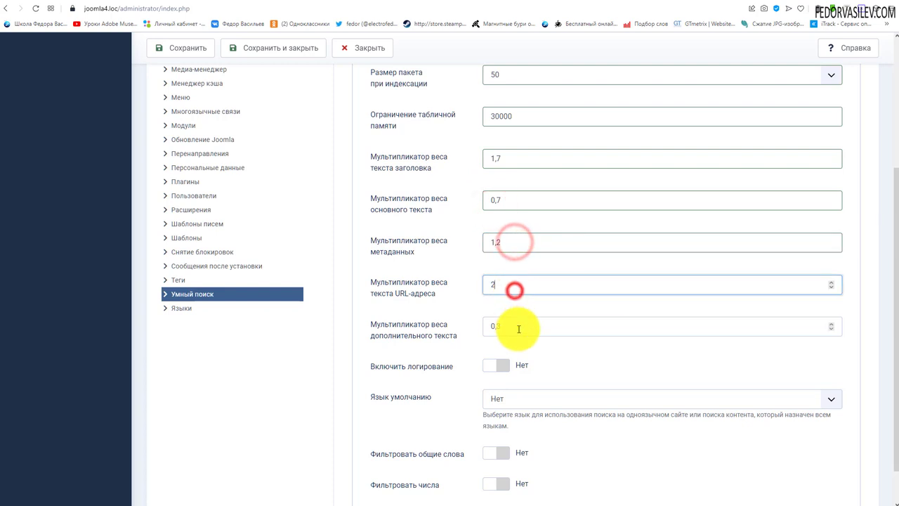
left_click(517, 325)
left_click(506, 198)
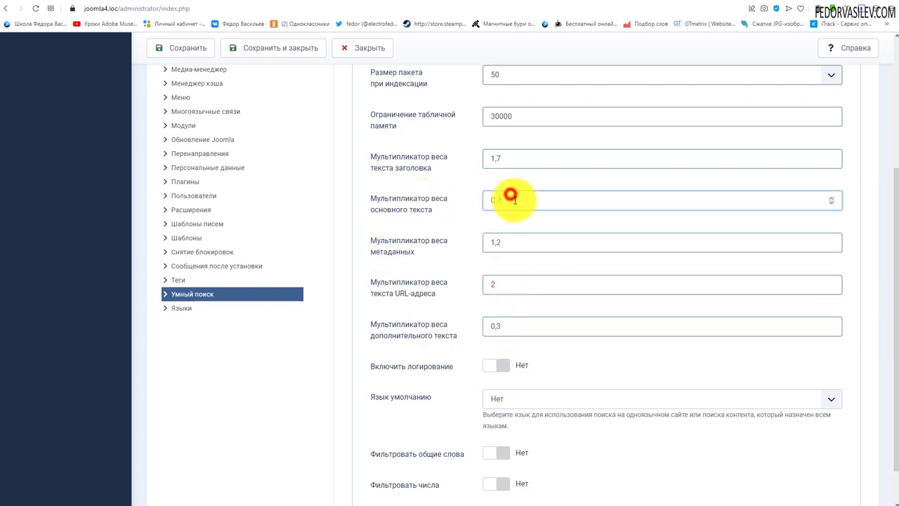
left_click(527, 242)
left_click(515, 281)
left_click(511, 322)
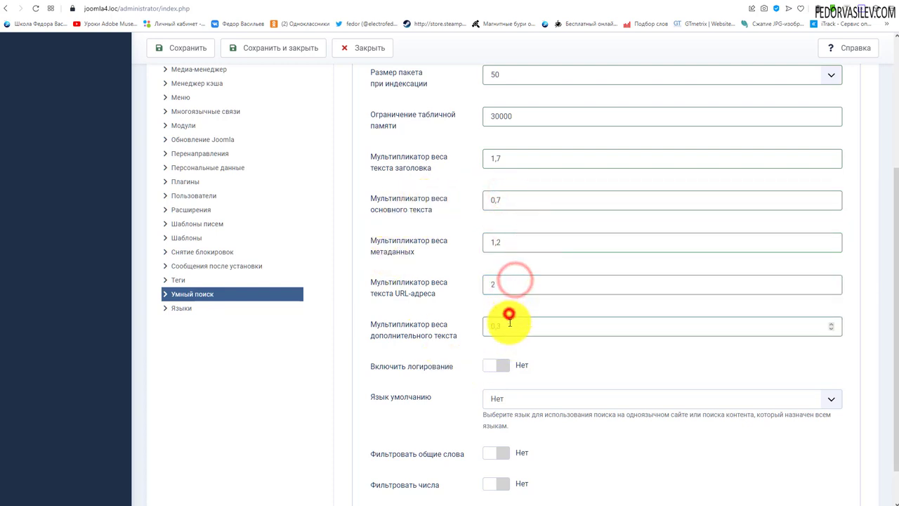
left_click(400, 245)
left_click(424, 204)
left_click_drag(440, 212, 379, 197)
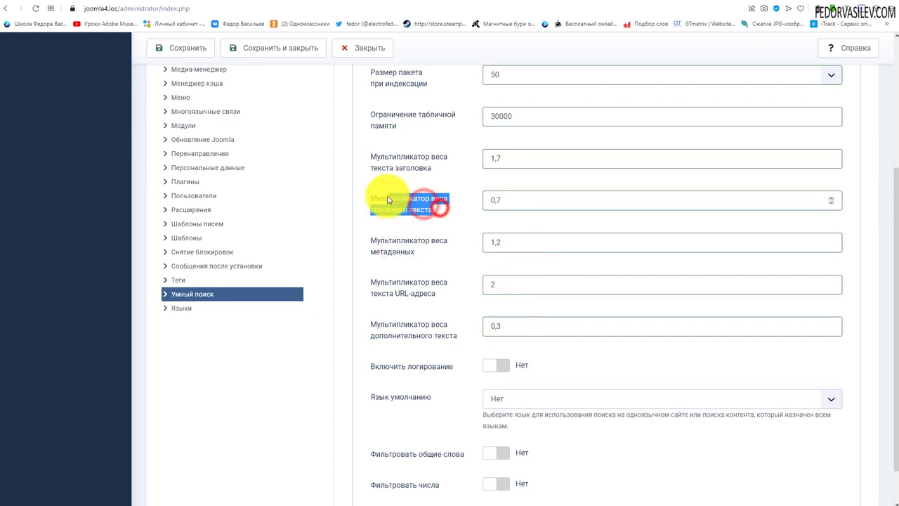
left_click_drag(378, 293, 439, 293)
left_click(577, 286)
Check the Права доступа settings, return to Индексация and save the Smart Search configuration
scroll(492, 246, "up", 3)
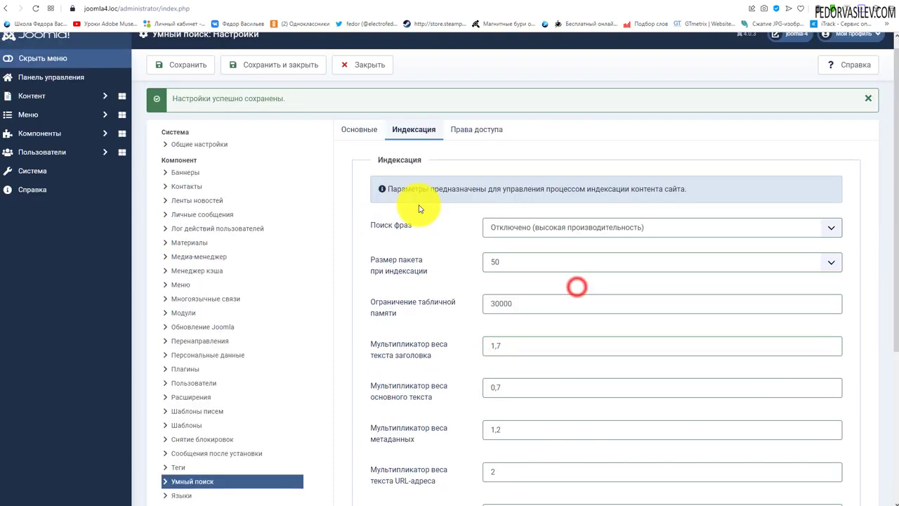
left_click(476, 130)
left_click(412, 135)
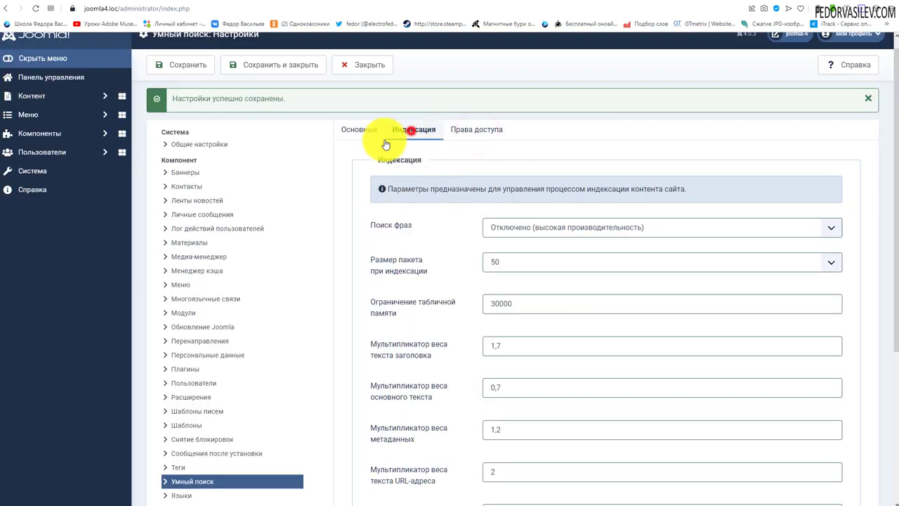
scroll(547, 267, "down", 4)
key("ctrl+s")
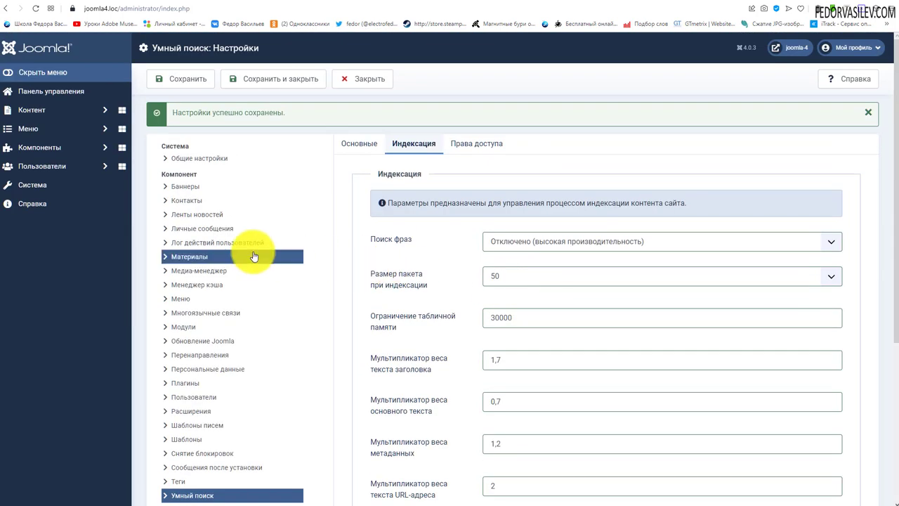
Check the logged Поисковые запросы of Smart Search and open its Фильтры поиска page
left_click(26, 149)
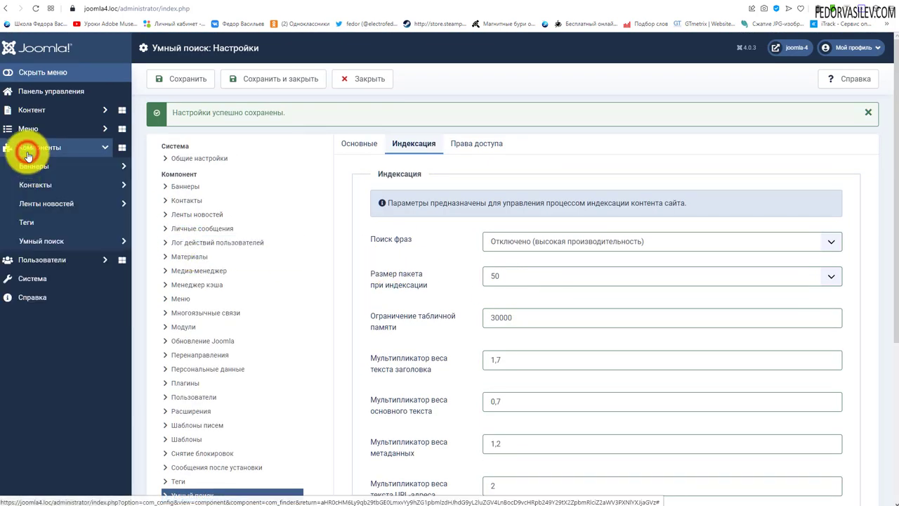
left_click(41, 241)
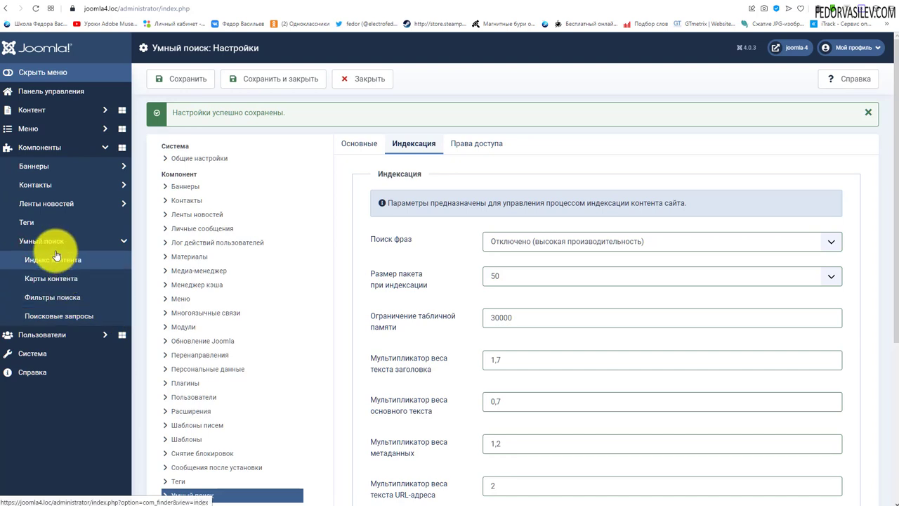
left_click(66, 316)
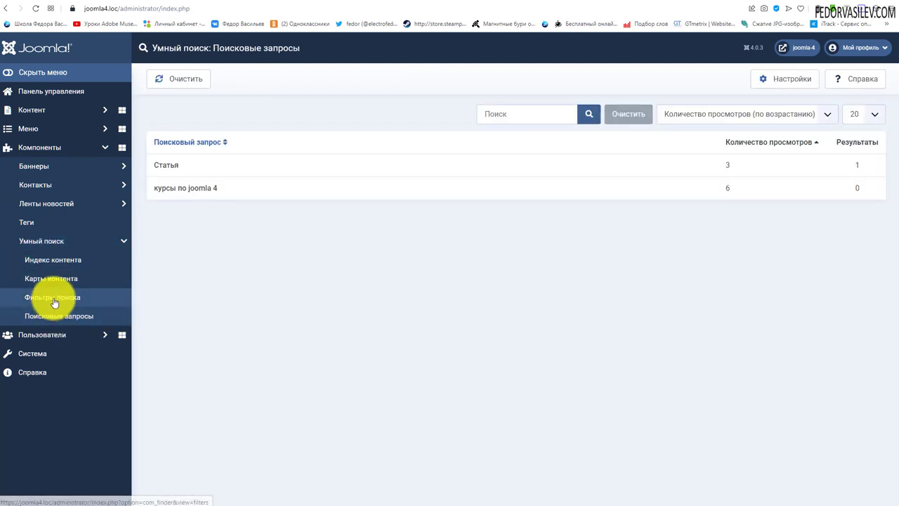
left_click(55, 301)
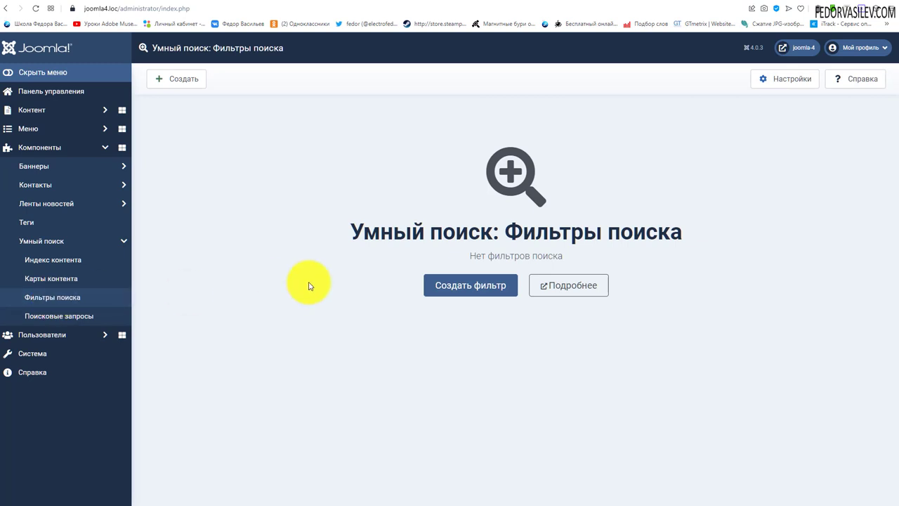
Switch to the site, open the Поиск page and expand Расширенный поиск
left_click(172, 4)
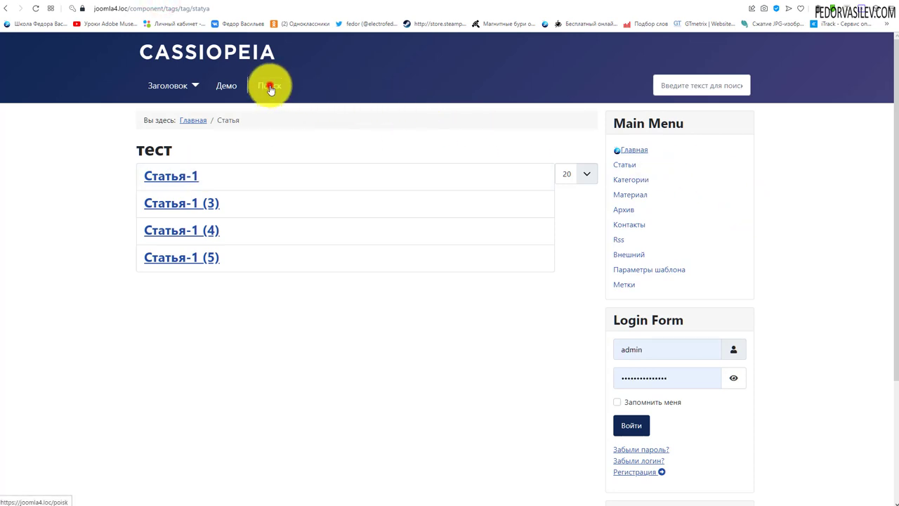
left_click(269, 85)
left_click(302, 193)
scroll(281, 215, "down", 2)
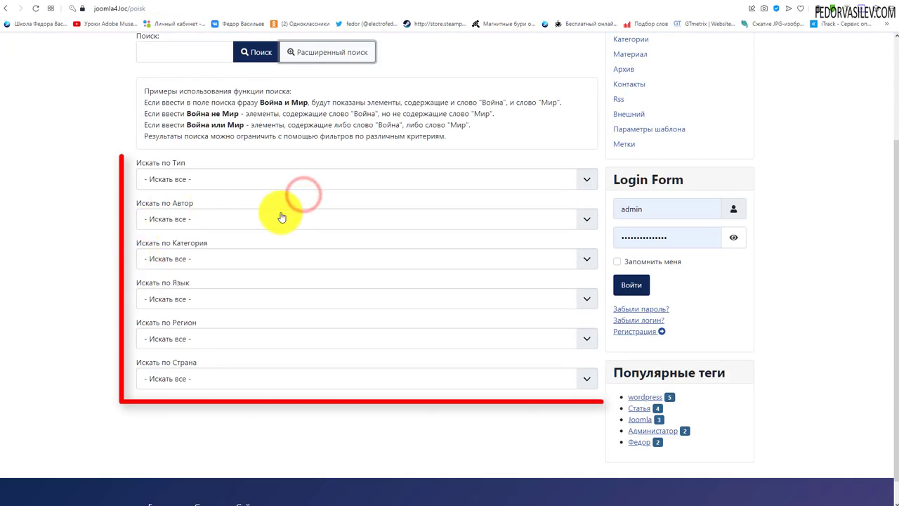
Examine the choices offered by the Тип, Автор, Категория, Язык, Регион and Страна filters of the advanced search
left_click(173, 178)
left_click(86, 218)
left_click(154, 220)
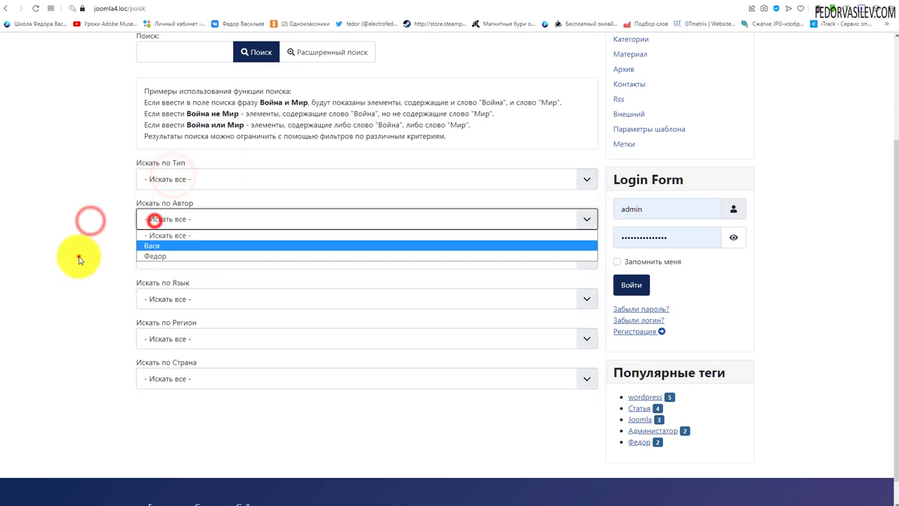
left_click(78, 257)
left_click(195, 261)
left_click(104, 281)
left_click(150, 298)
left_click(106, 318)
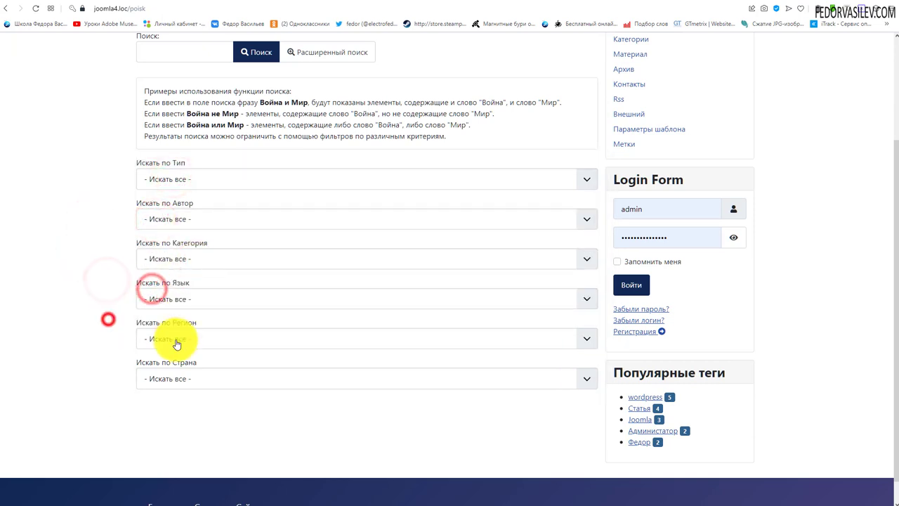
left_click(176, 339)
left_click(84, 357)
left_click(168, 378)
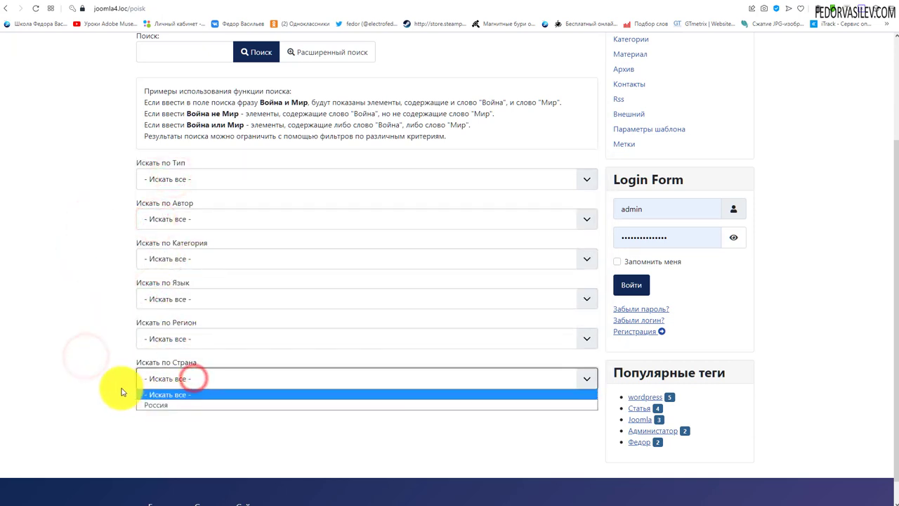
left_click(88, 378)
scroll(74, 288, "up", 2)
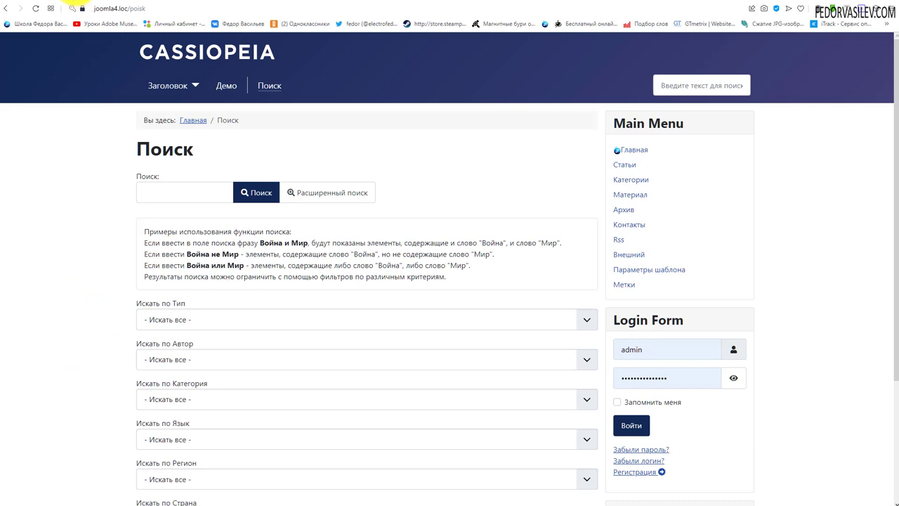
Return to the administrator's Фильтры поиска page and start a new search filter titled Joomla
left_click(73, 4)
left_click(180, 78)
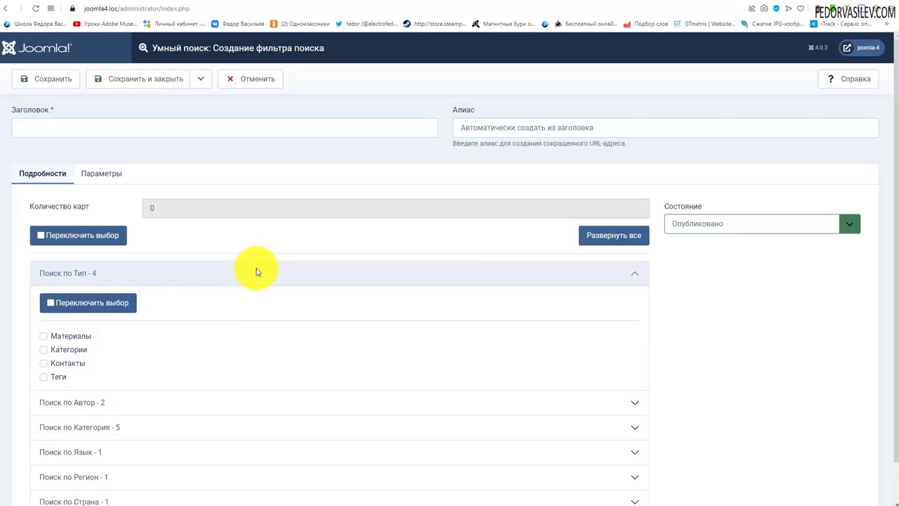
left_click(32, 130)
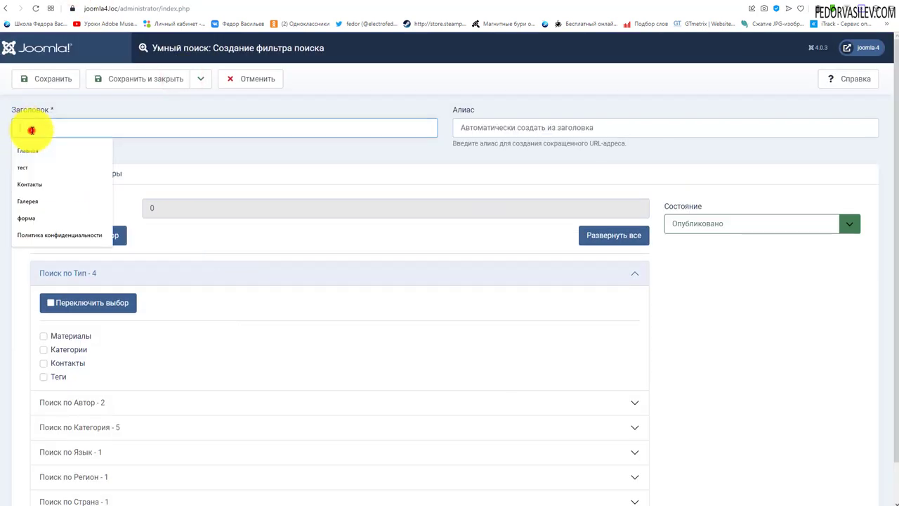
type("Joomla")
left_click(84, 108)
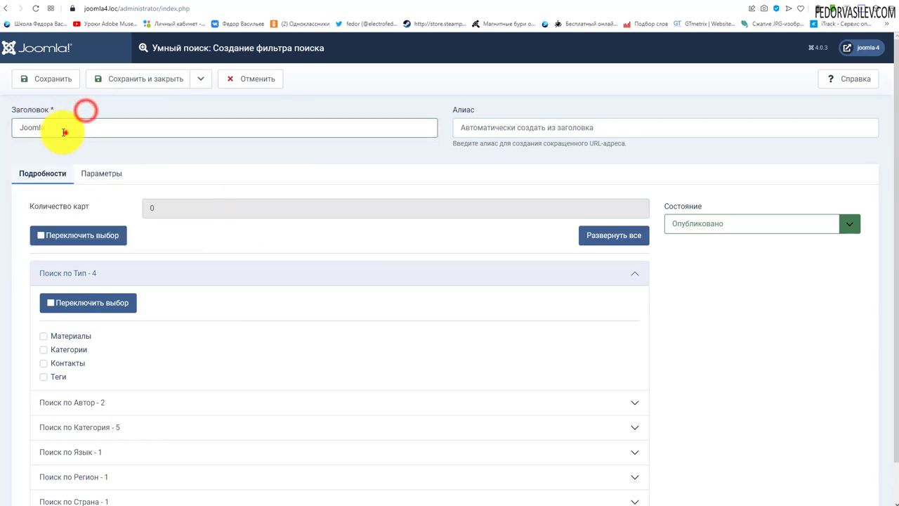
double_click(66, 131)
left_click(32, 134)
Expand and collapse all groups of the filter, leaving only Поиск по Тип expanded
scroll(134, 210, "down", 1)
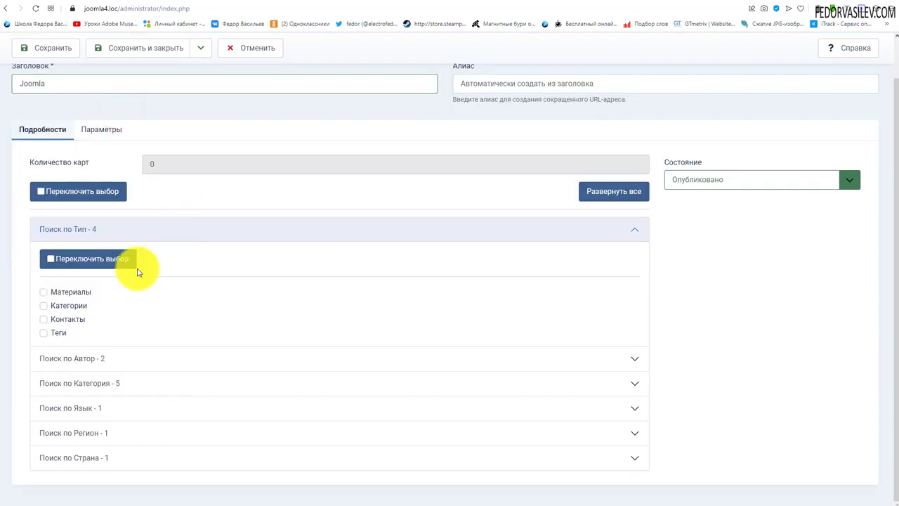
left_click(583, 192)
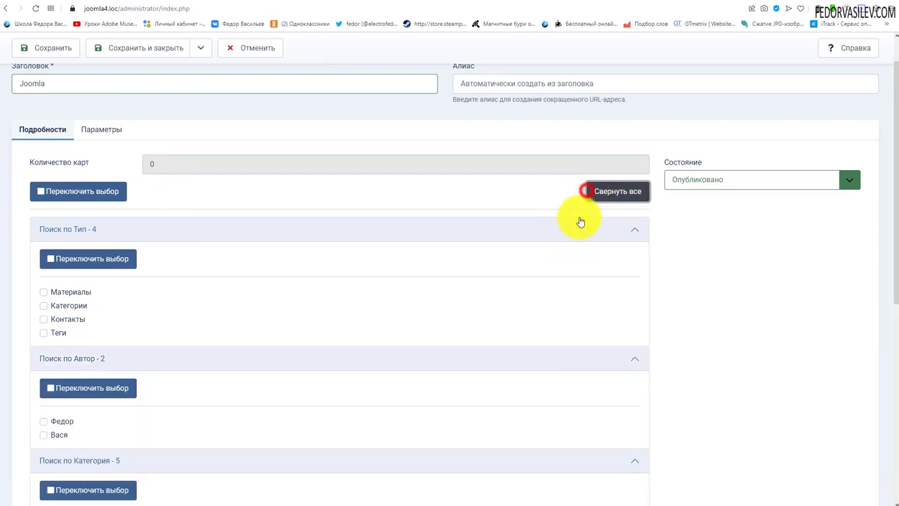
left_click(587, 191)
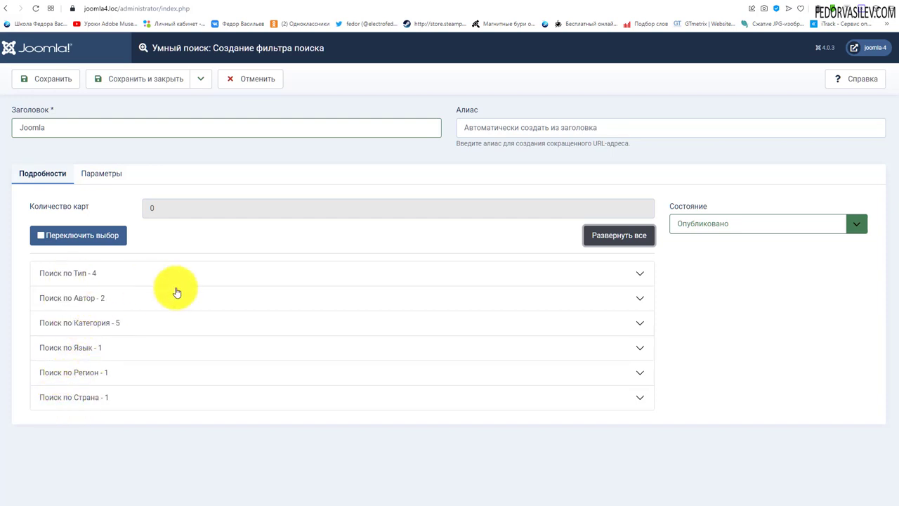
left_click(80, 273)
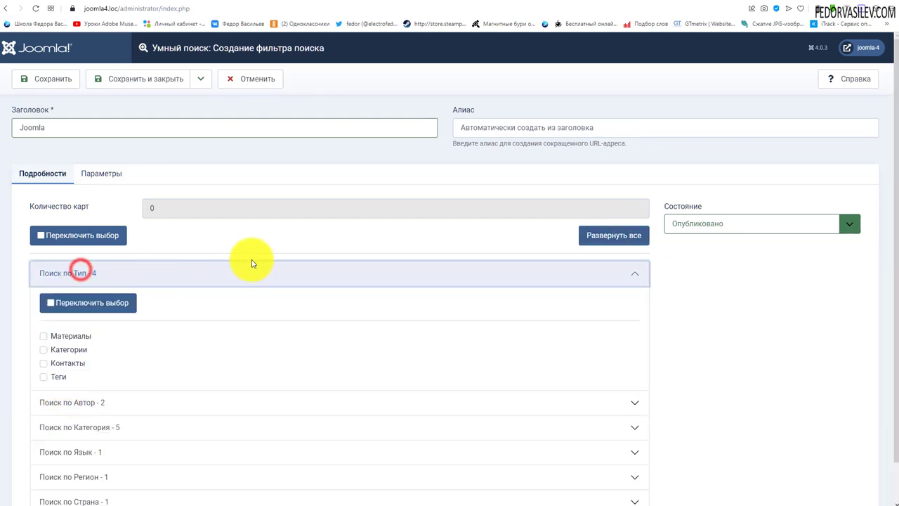
scroll(260, 256, "down", 1)
left_click(110, 227)
left_click(130, 217)
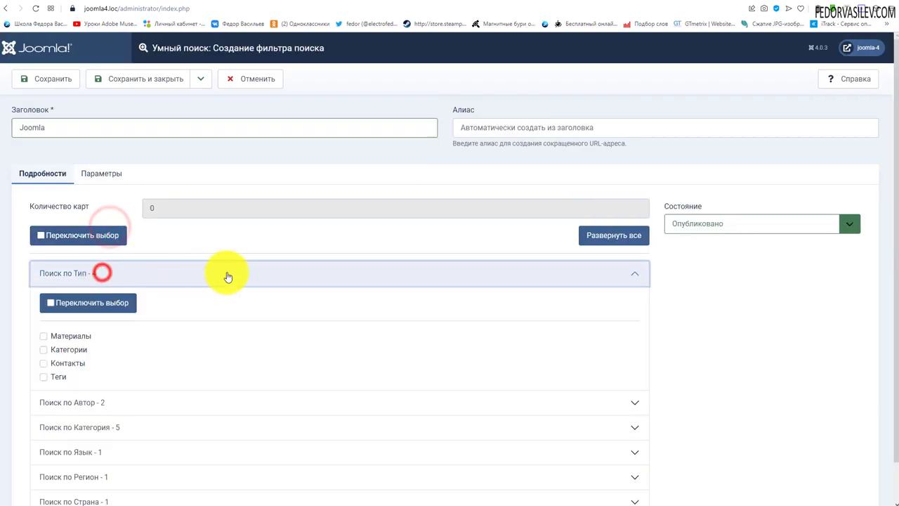
Try inverting the selection within Поиск по Тип with Материалы selected, and invert it across all groups
scroll(232, 246, "down", 1)
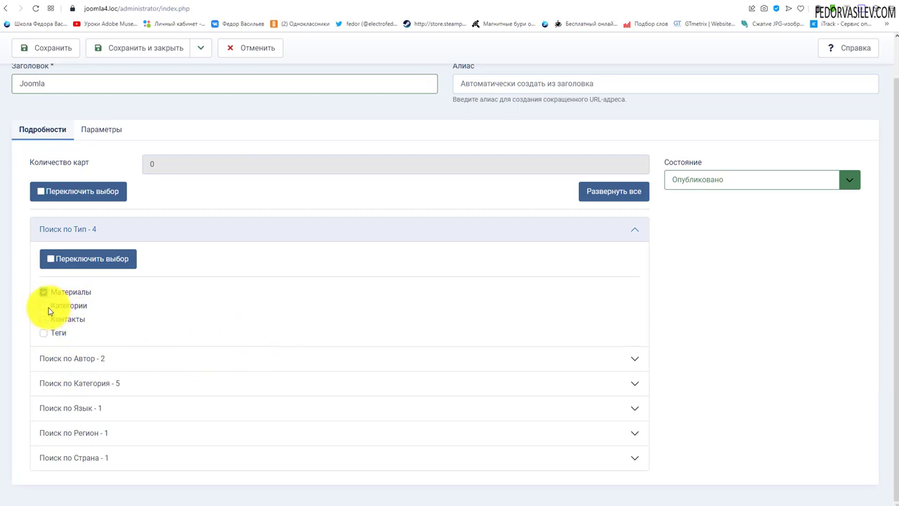
left_click(53, 258)
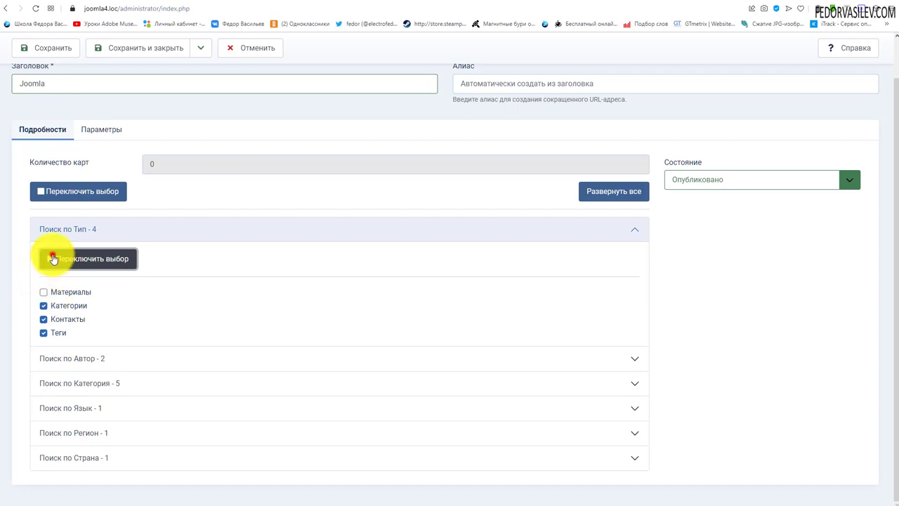
left_click(40, 191)
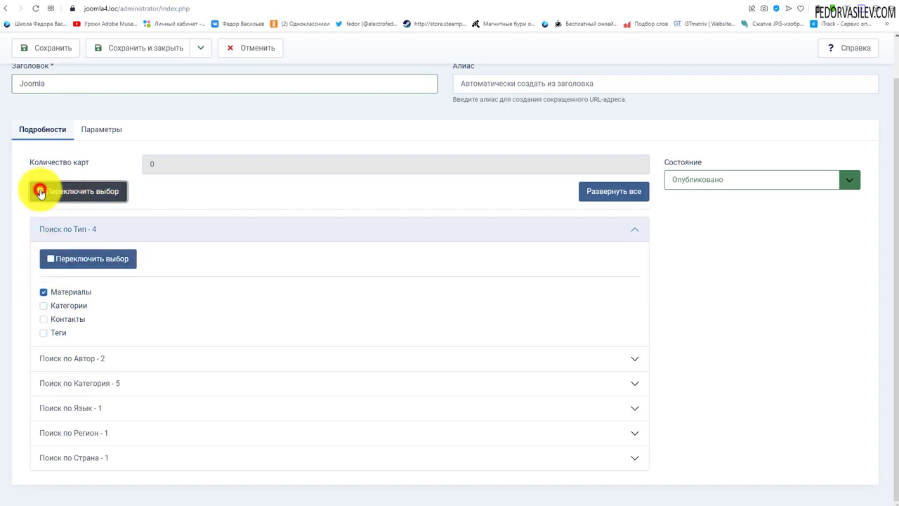
Expand the Автор, Категория, Язык, Регион and Страна groups and examine which entries are selected
left_click(74, 359)
scroll(99, 351, "down", 2)
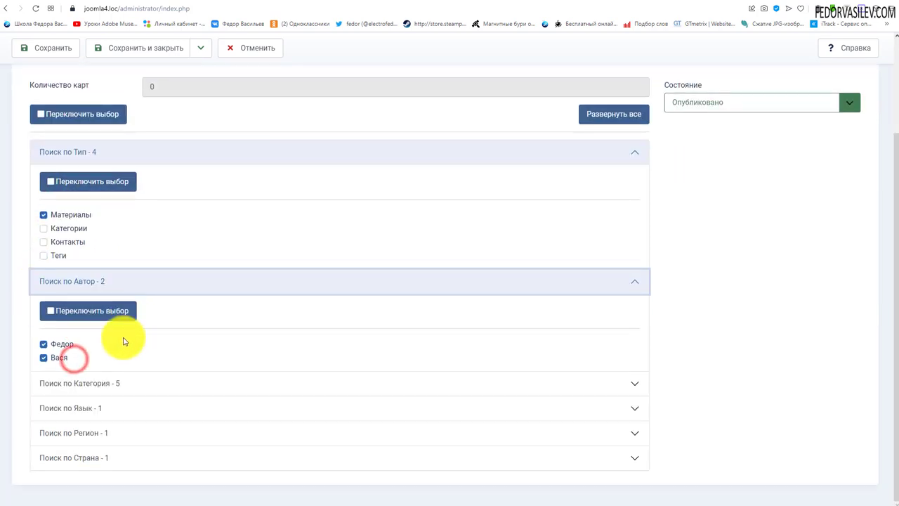
left_click(104, 383)
scroll(105, 379, "down", 2)
left_click(114, 407)
scroll(115, 407, "down", 1)
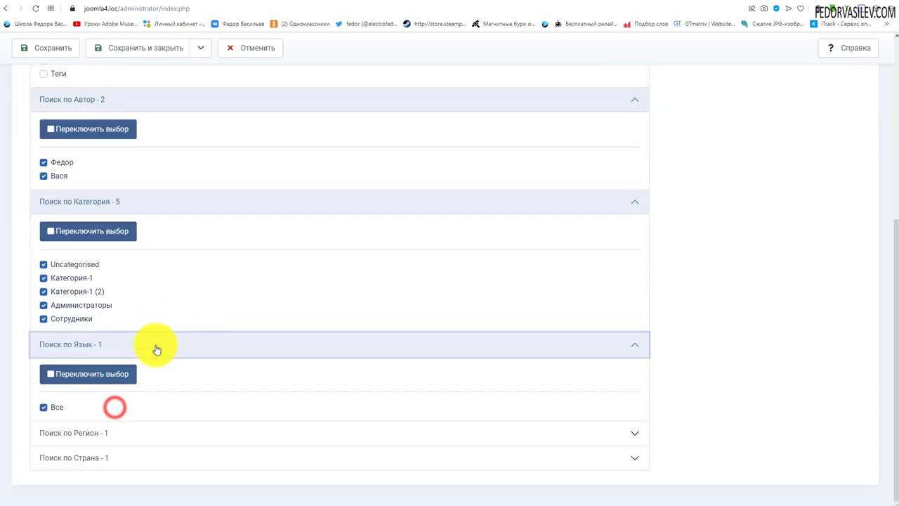
left_click(113, 440)
scroll(150, 407, "down", 2)
left_click(127, 457)
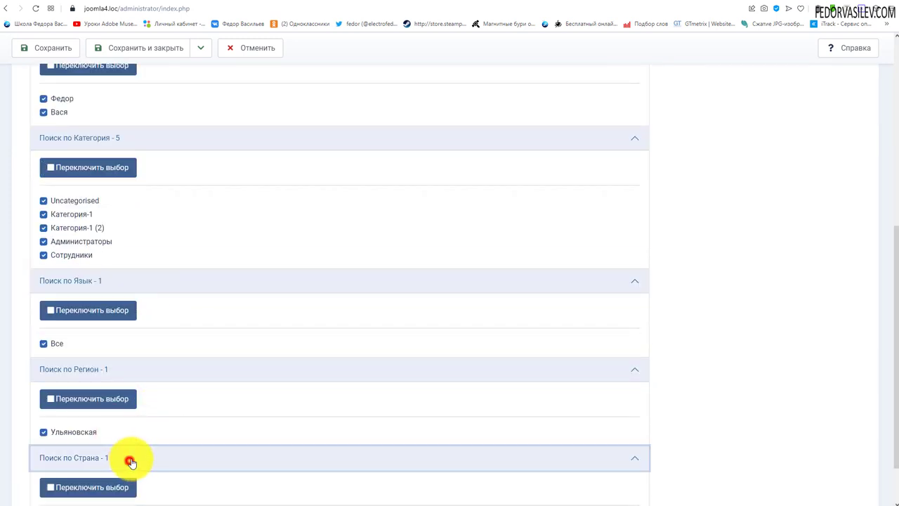
scroll(153, 451, "down", 2)
Invert the selection across all filter groups and select only Материалы and Теги under Поиск по Тип and the first author under Поиск по Автор
scroll(80, 398, "up", 3)
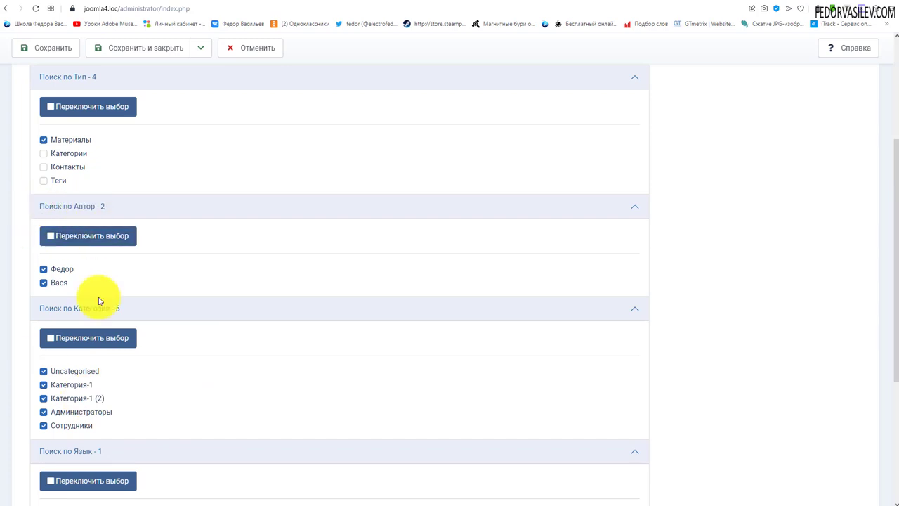
scroll(110, 410, "up", 1)
scroll(110, 410, "up", 2)
left_click(42, 235)
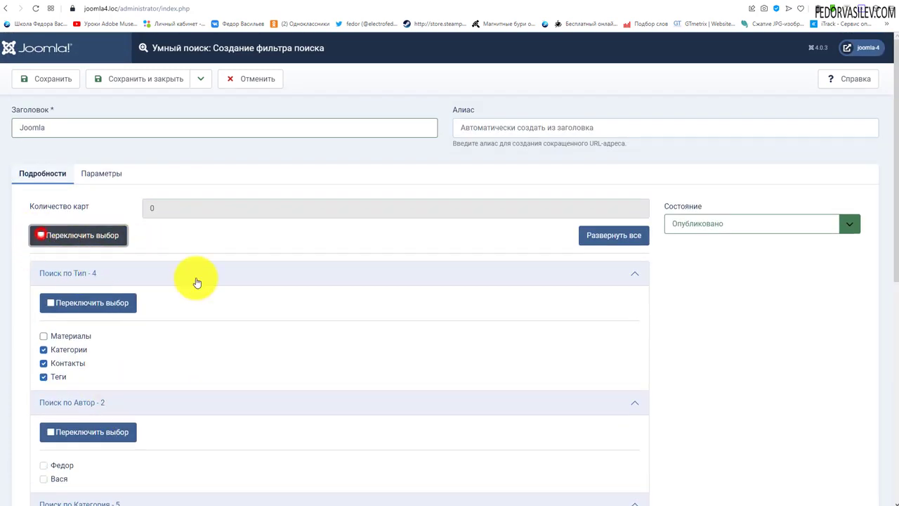
left_click(44, 336)
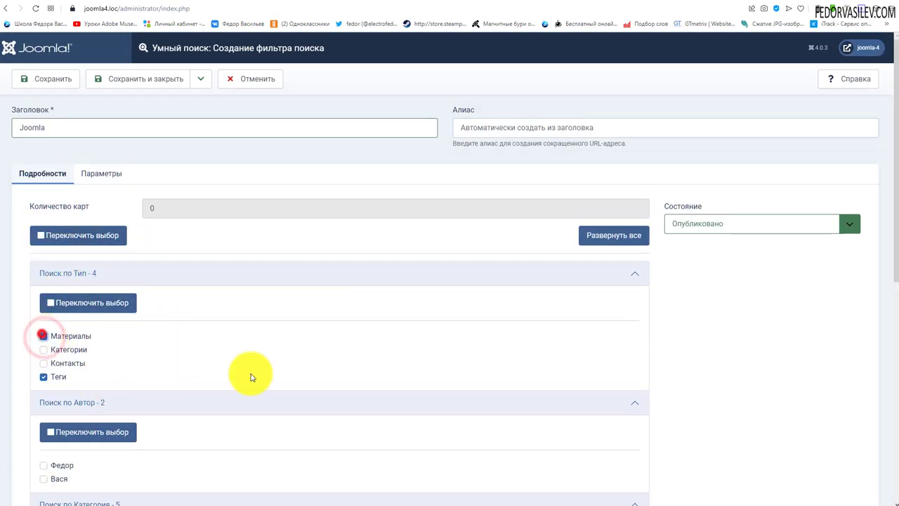
scroll(233, 300, "down", 3)
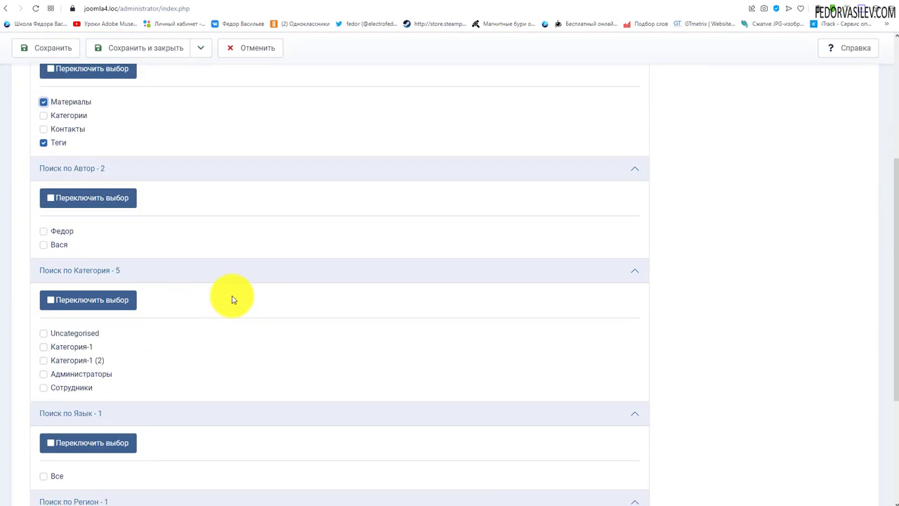
left_click(43, 232)
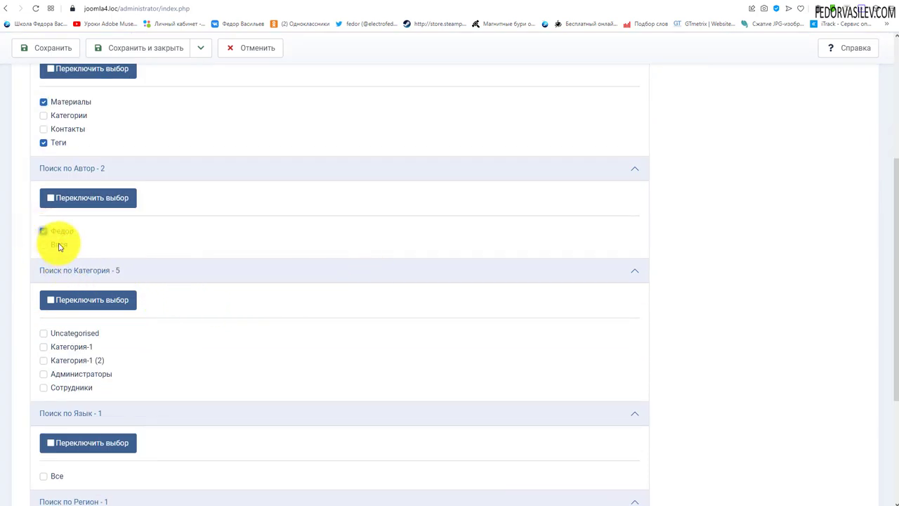
Review the groups of the Joomla filter, save and close it, and view the search statistics
scroll(146, 255, "up", 3)
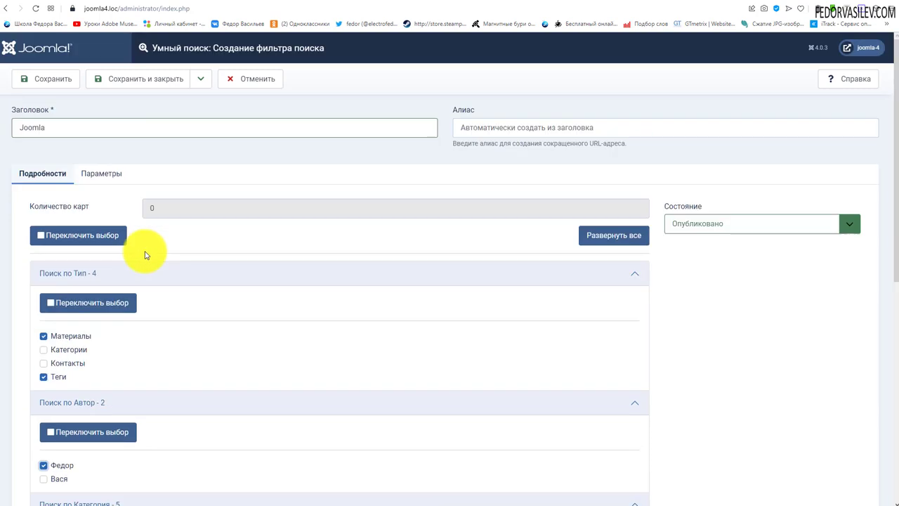
scroll(146, 255, "down", 3)
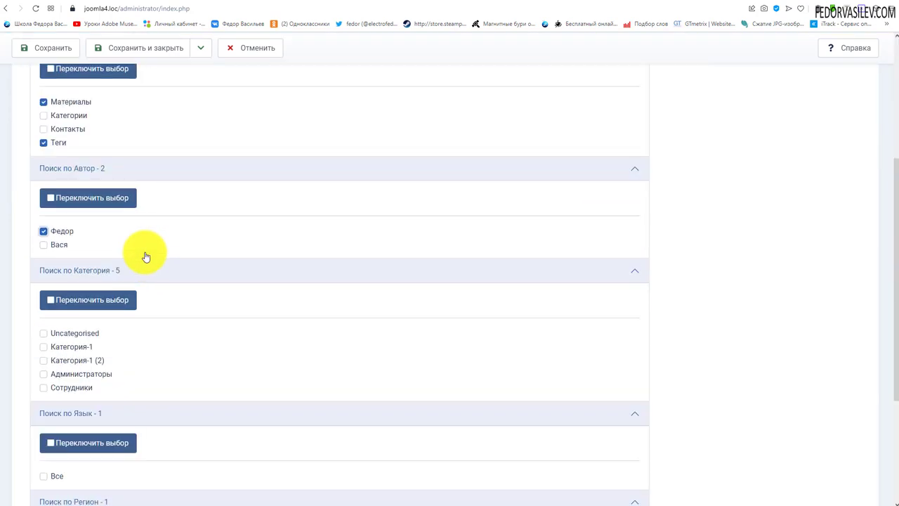
scroll(146, 257, "up", 2)
scroll(220, 298, "up", 1)
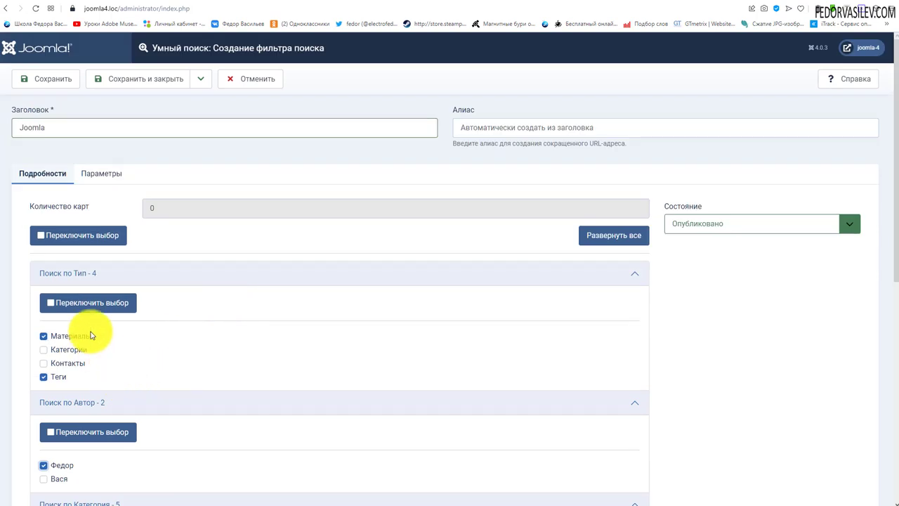
scroll(133, 306, "down", 3)
scroll(140, 302, "down", 3)
scroll(141, 302, "up", 6)
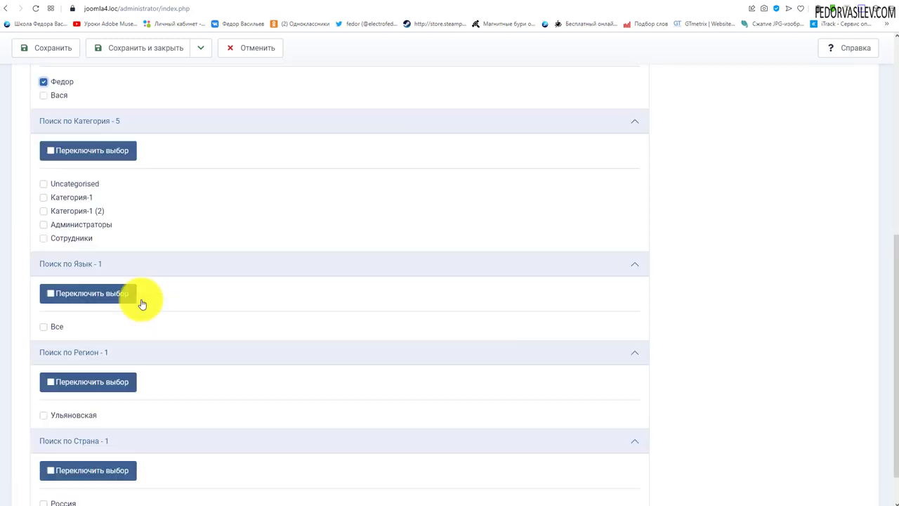
left_click(141, 82)
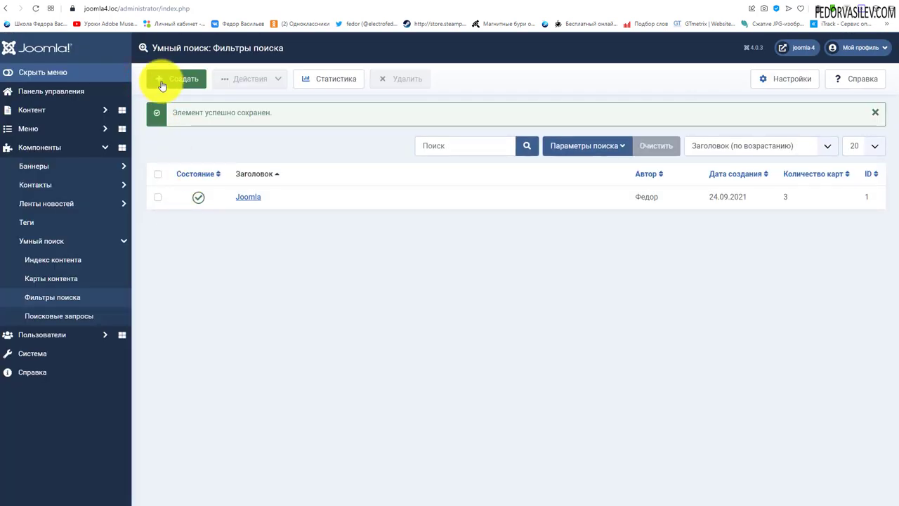
left_click(309, 81)
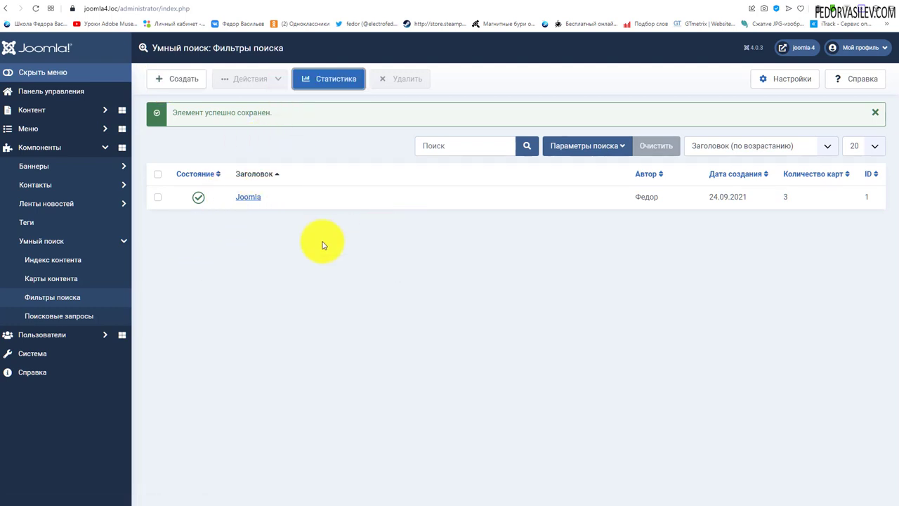
Assign the Joomla search filter to the Поиск item of Главное меню and save the menu item
left_click(42, 130)
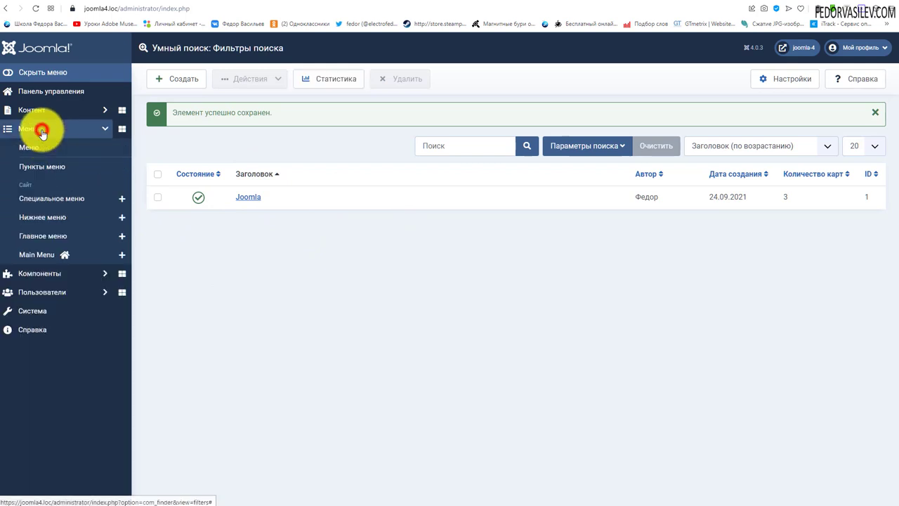
left_click(43, 236)
scroll(271, 225, "down", 3)
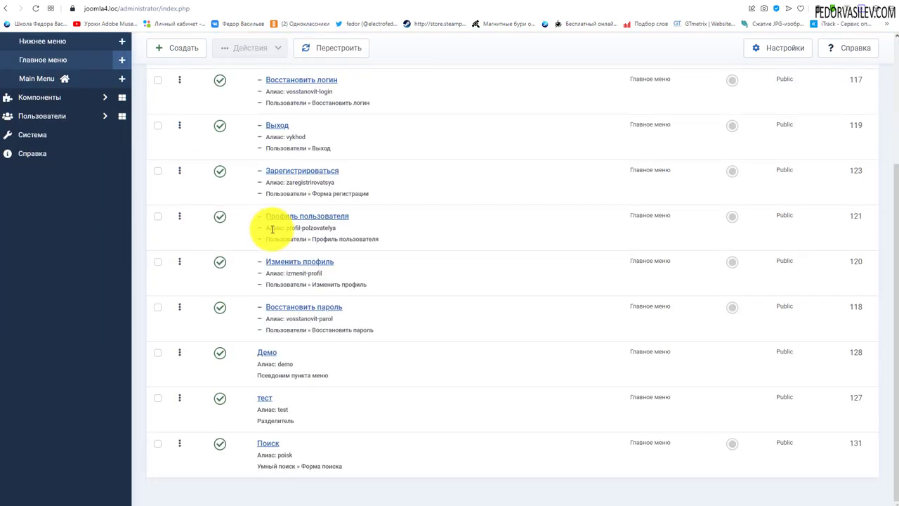
left_click(267, 443)
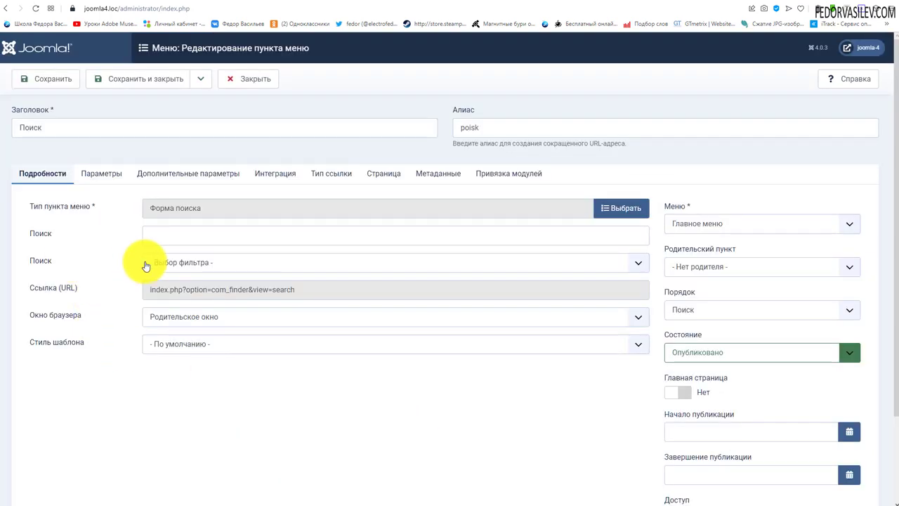
left_click(193, 264)
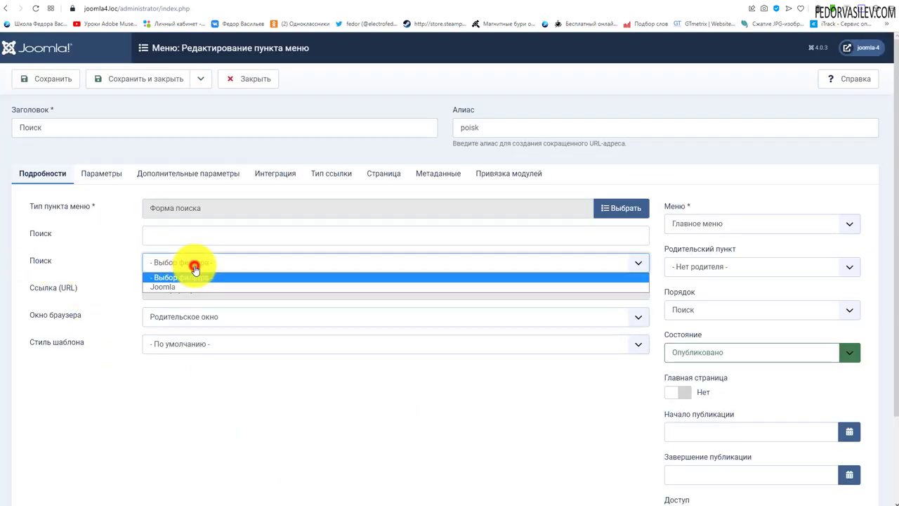
left_click(164, 288)
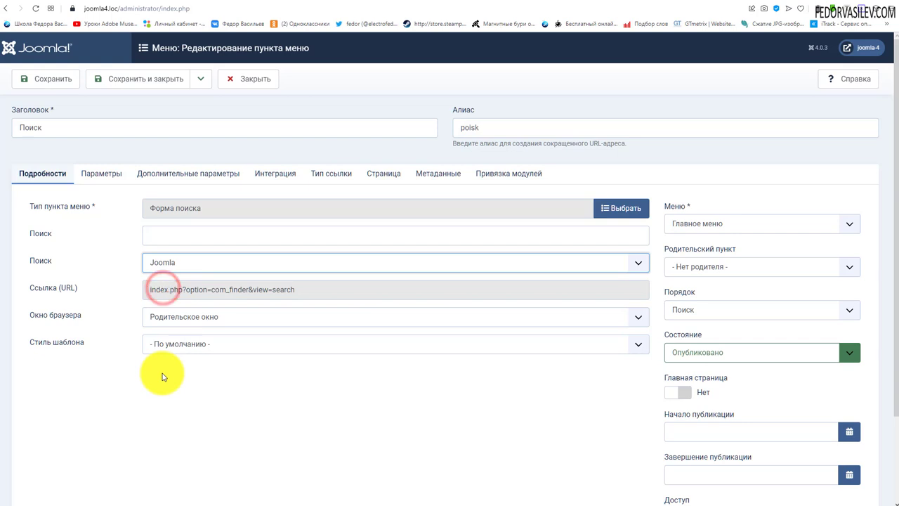
left_click(49, 78)
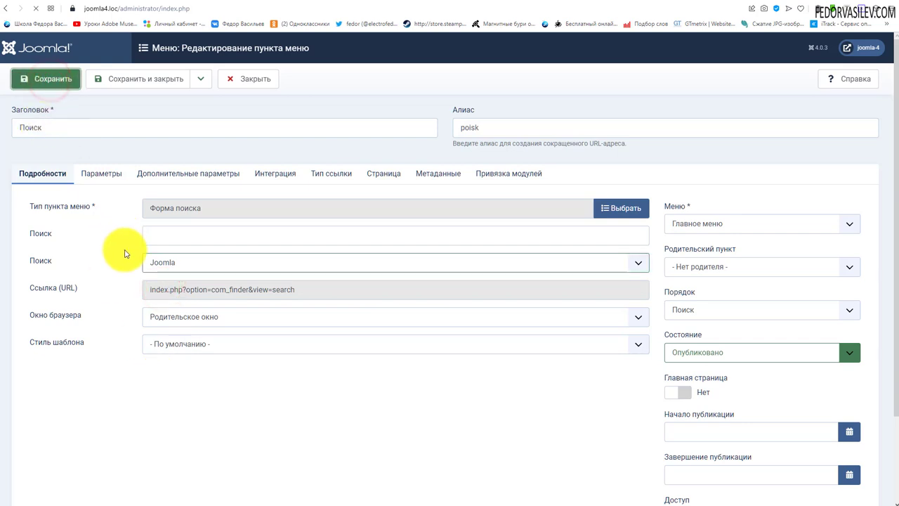
Switch to the public site, reopen its Поиск page from the home page and expand the advanced search
left_click(165, 3)
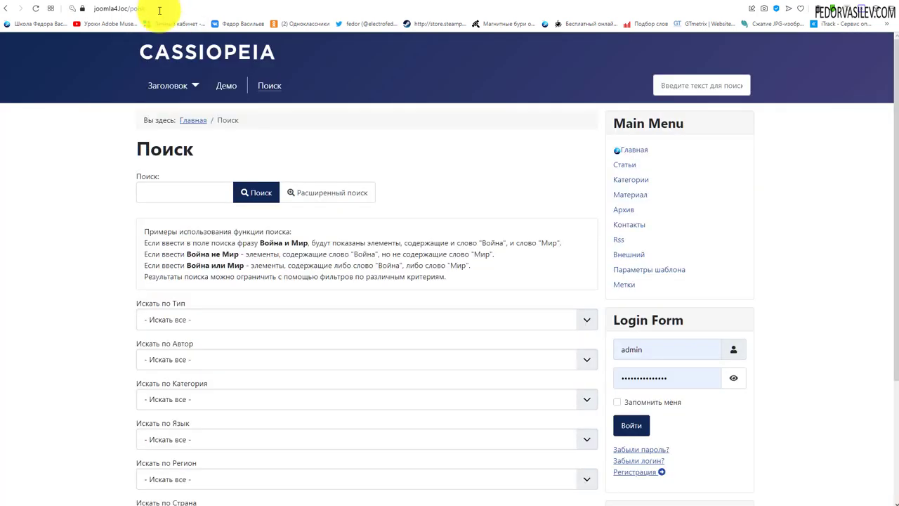
left_click(635, 153)
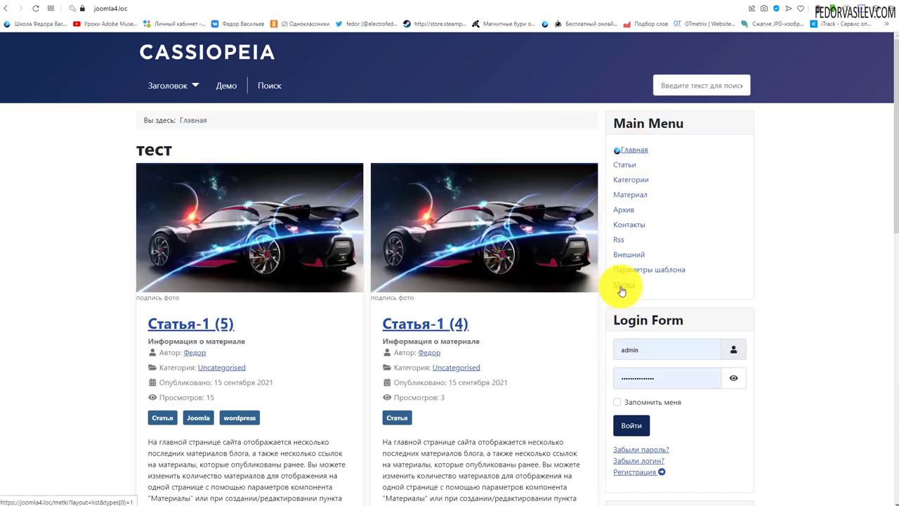
left_click(265, 88)
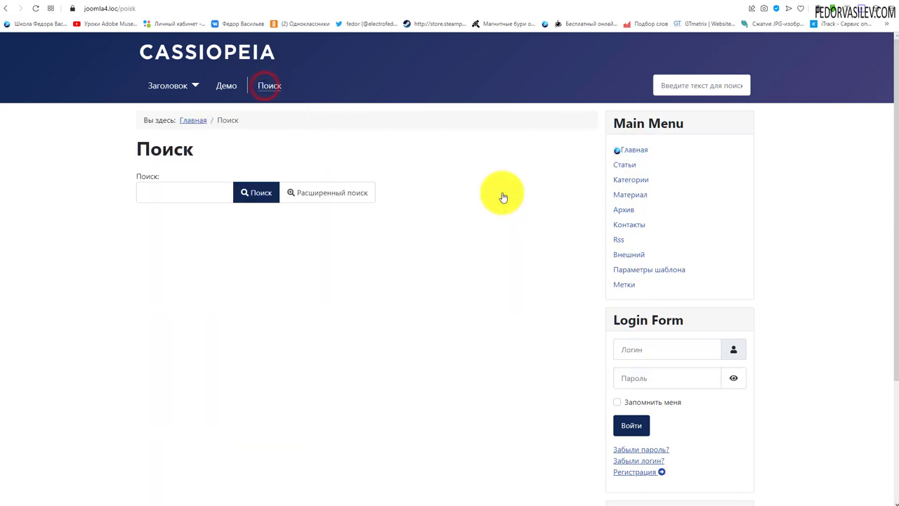
left_click(333, 188)
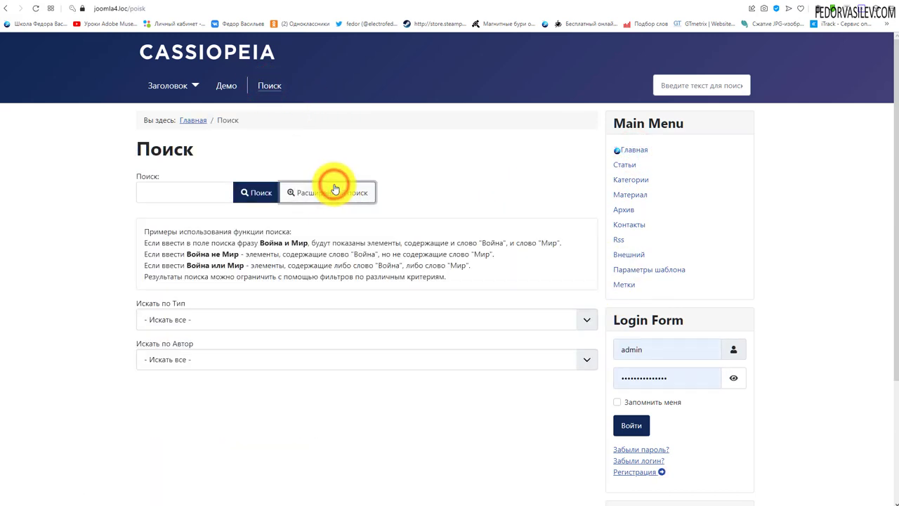
scroll(295, 210, "down", 2)
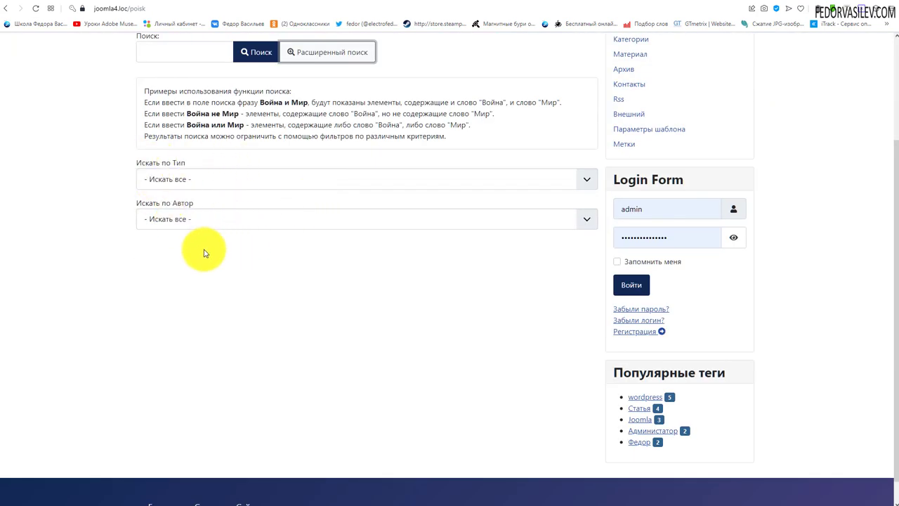
Choose Материалы under Искать по Тип and the listed author under Искать по Автор to test the filtered options
left_click(196, 180)
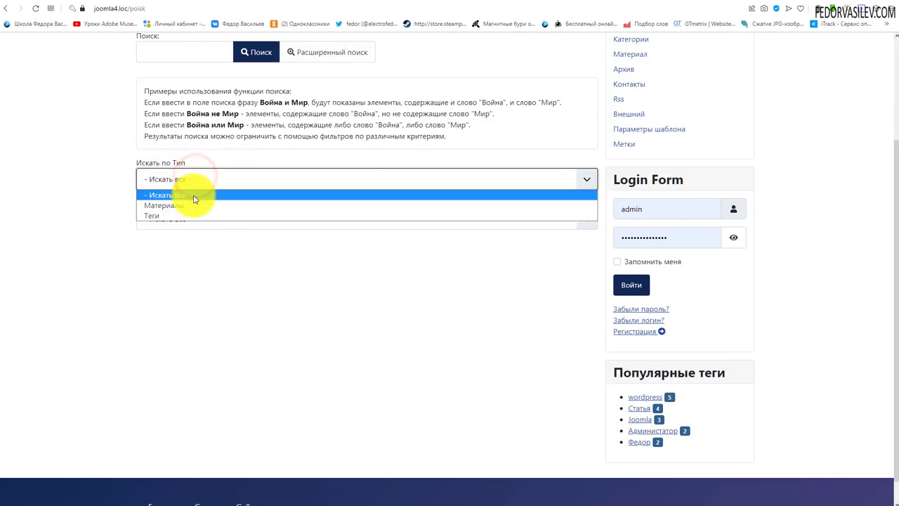
left_click(186, 205)
left_click(189, 214)
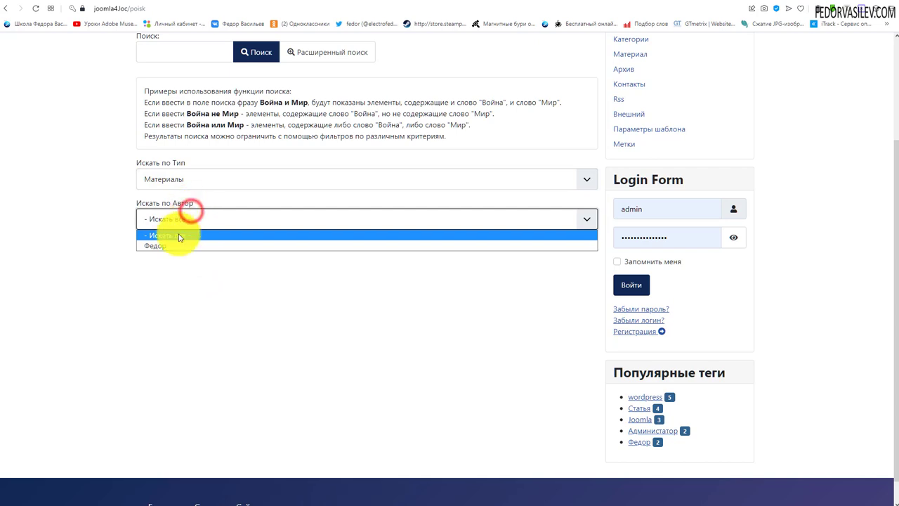
left_click(167, 245)
scroll(215, 315, "up", 2)
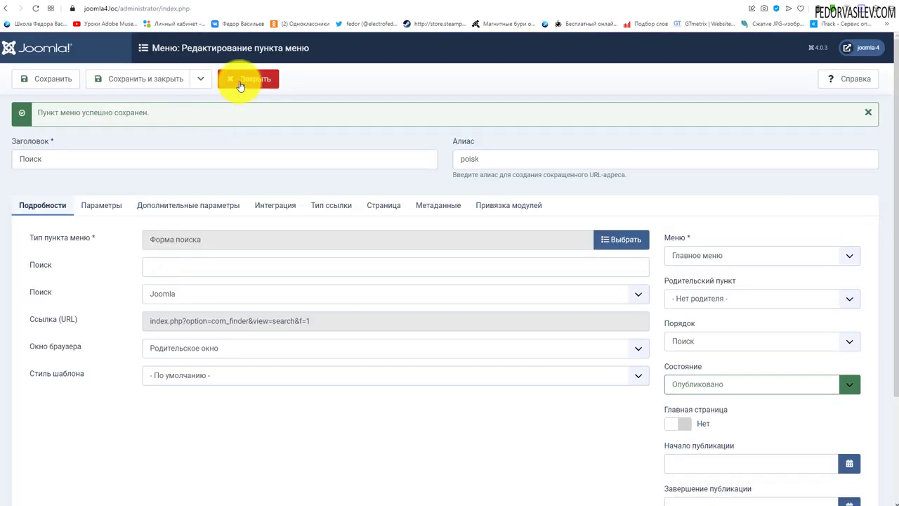
Return to the administrator, close the menu item and open the Joomla filter from the Smart Search filters
left_click(240, 82)
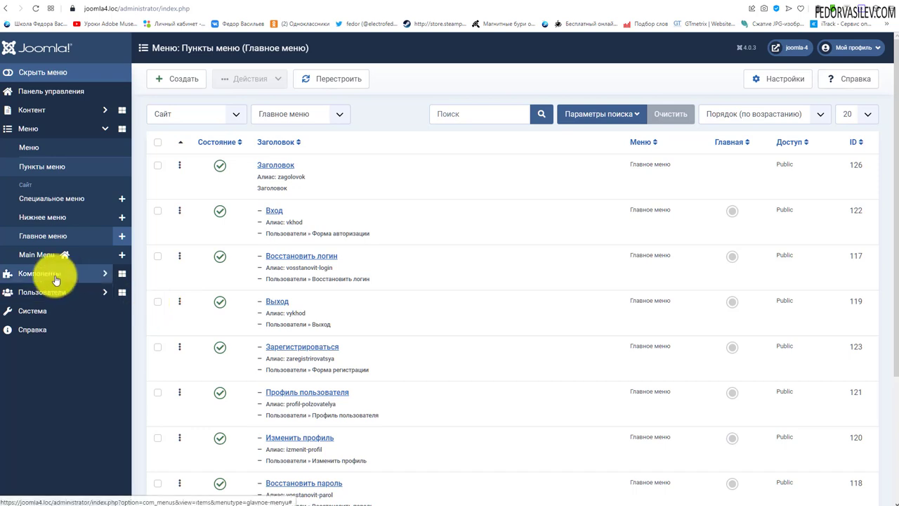
left_click(55, 279)
left_click(47, 238)
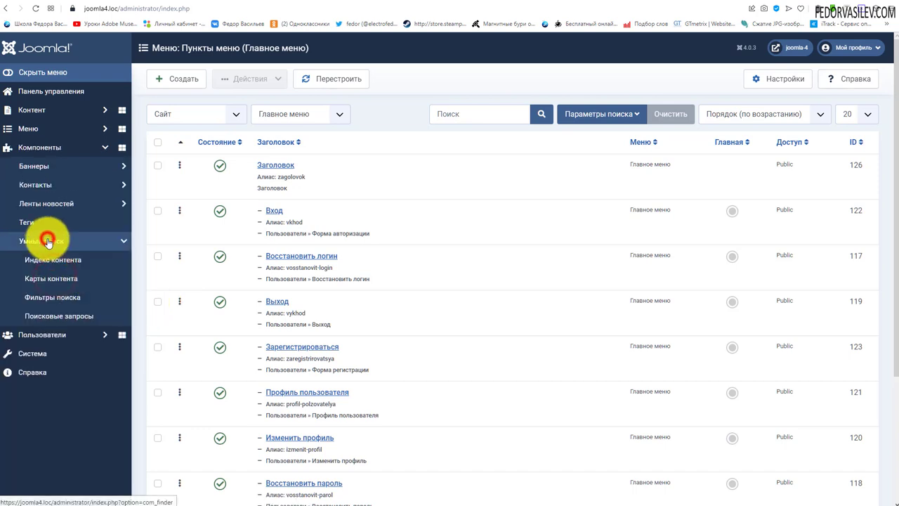
left_click(53, 297)
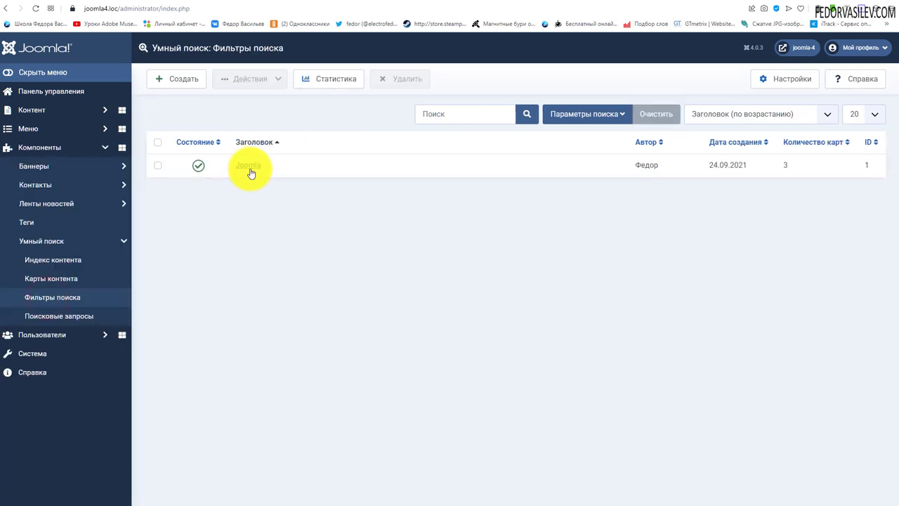
left_click(249, 165)
scroll(270, 316, "down", 1)
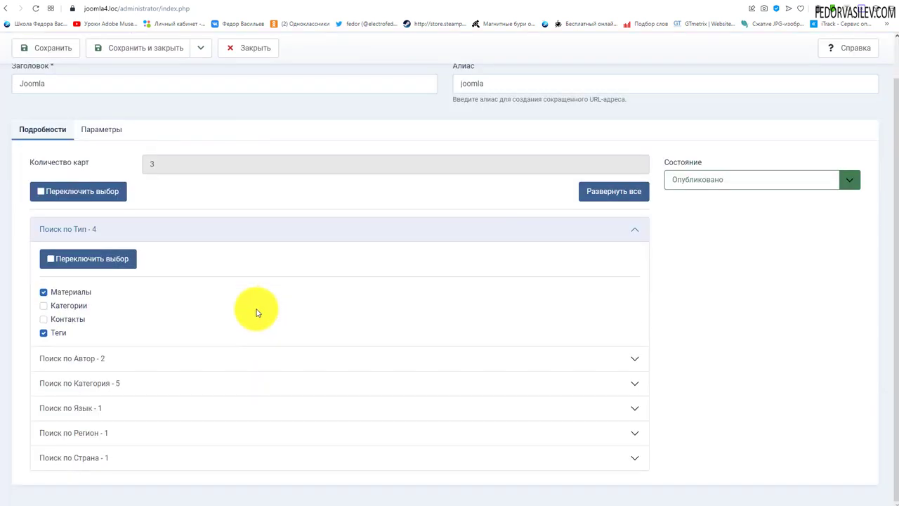
Deselect Теги under Поиск по Тип and the selected author under Поиск по Автор, and save the filter
left_click(43, 334)
left_click(89, 355)
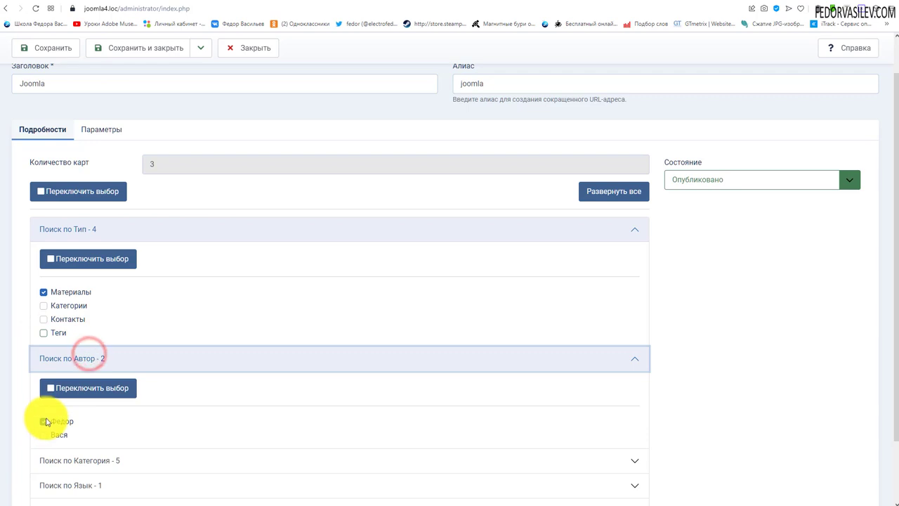
left_click(44, 422)
left_click(44, 421)
scroll(169, 315, "up", 1)
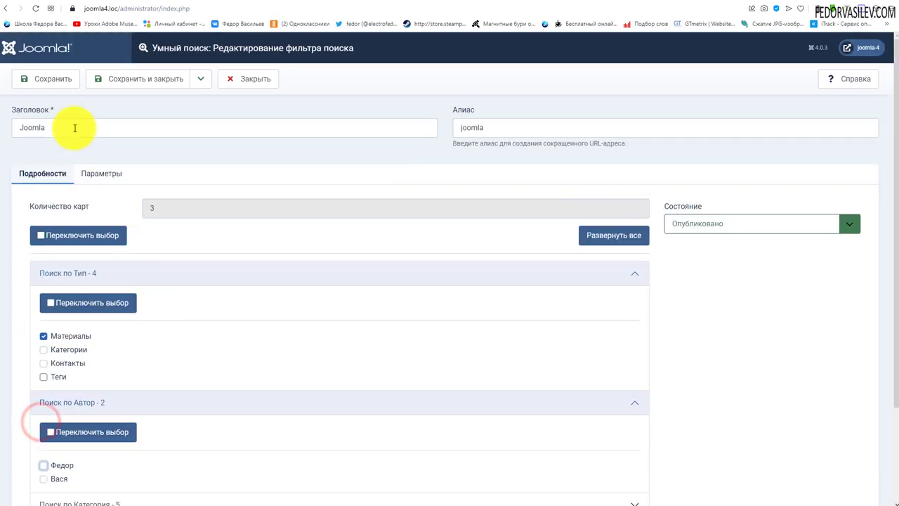
left_click(53, 79)
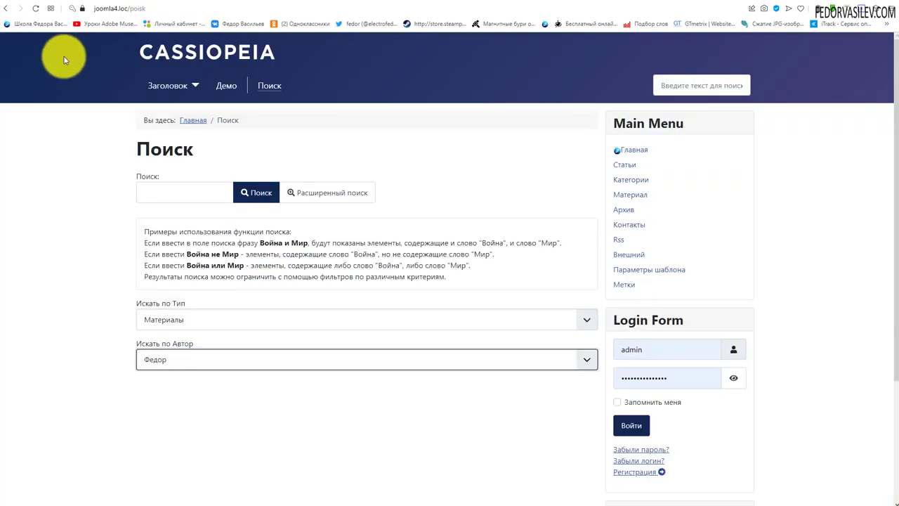
Reload the site's Поиск page, expand the advanced search and choose Материалы under Искать по Тип
left_click(35, 9)
left_click(301, 192)
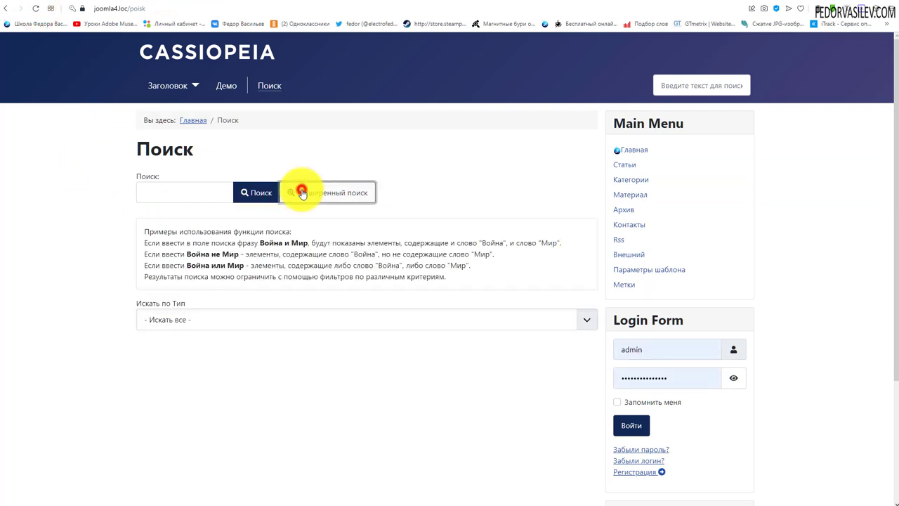
left_click(169, 323)
left_click(149, 346)
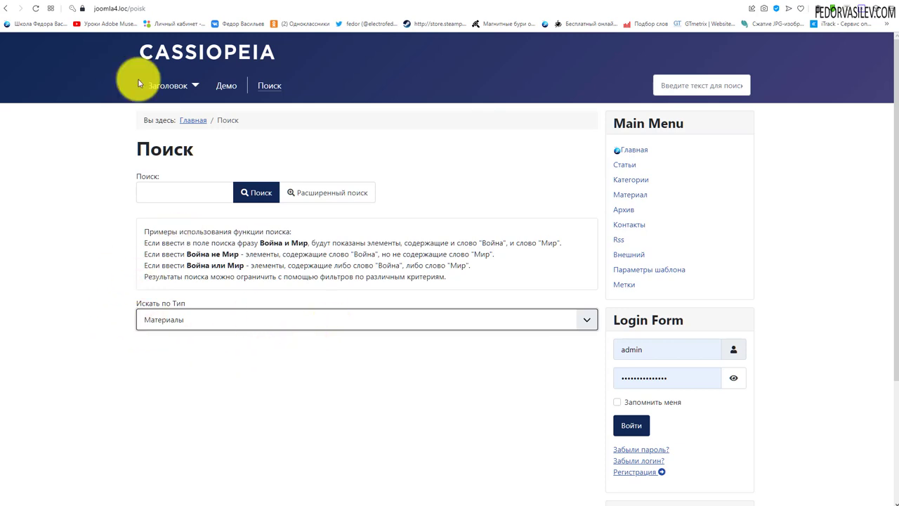
left_click(168, 85)
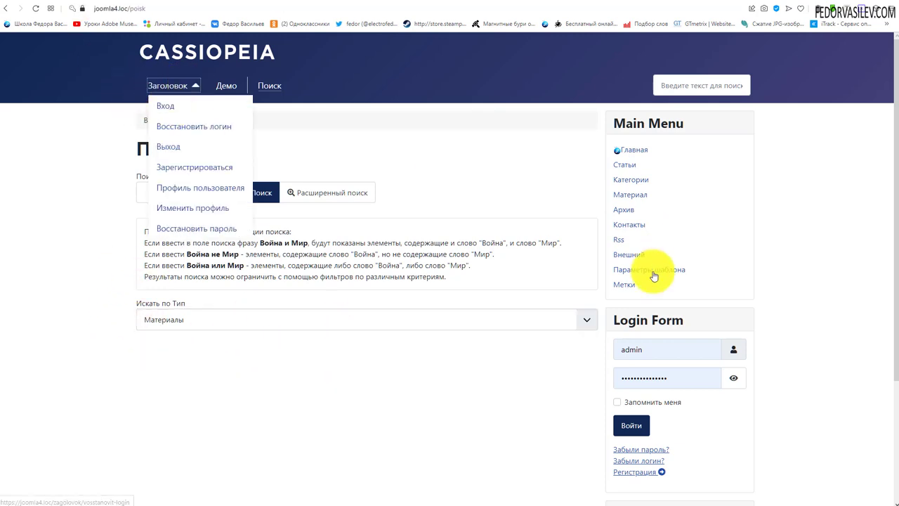
Go to the site's home page and look through the listed articles
left_click(632, 150)
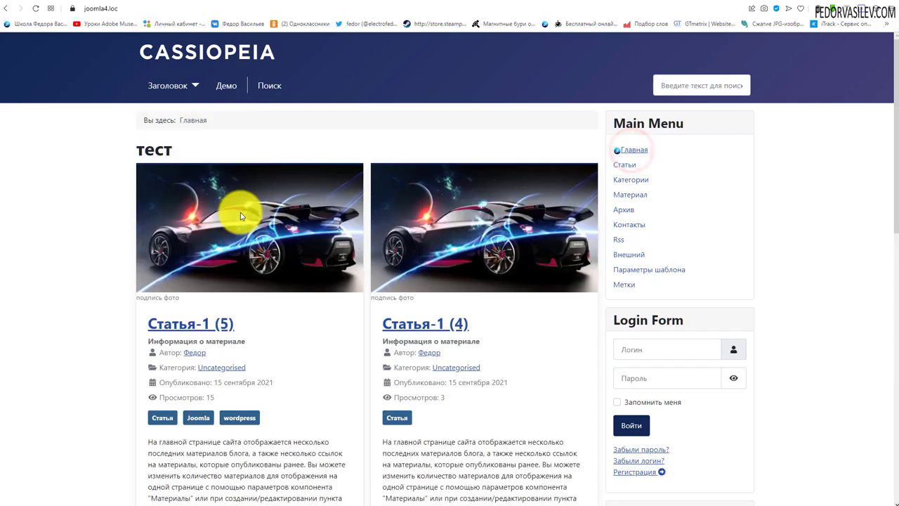
scroll(239, 212, "down", 10)
scroll(311, 349, "up", 4)
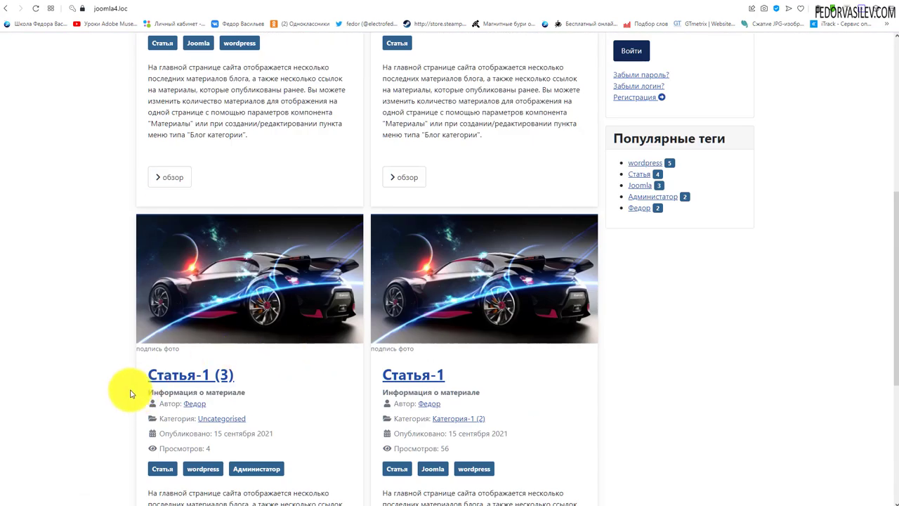
scroll(133, 344, "up", 3)
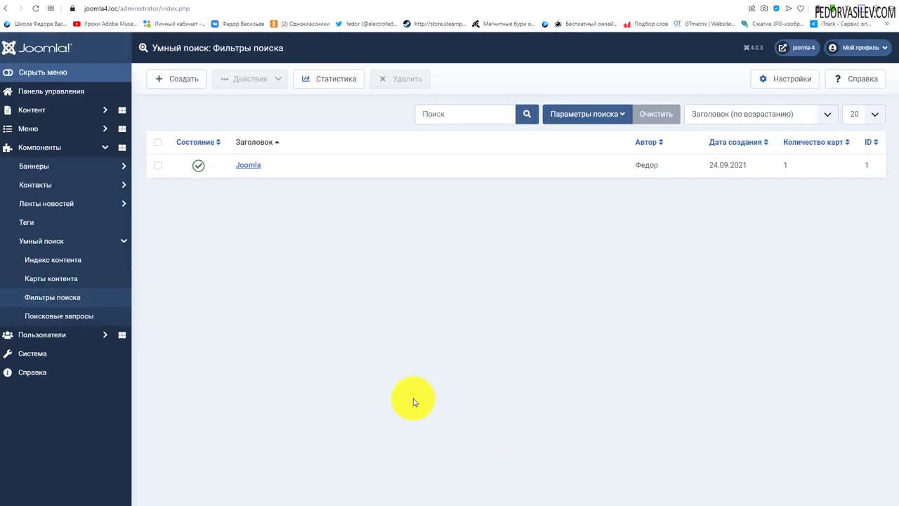
Switch to the administrator and open the Статья-1 article for editing from the list of Материалы
left_click(32, 109)
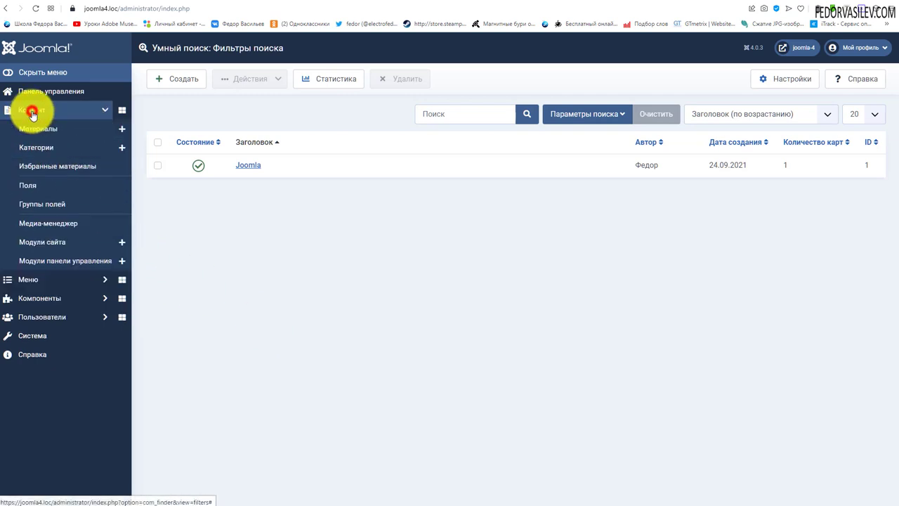
left_click(39, 129)
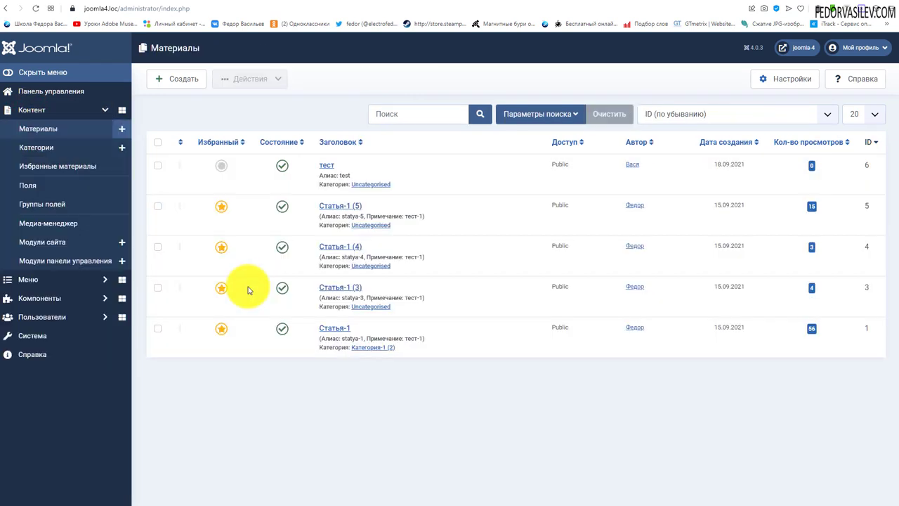
left_click(335, 327)
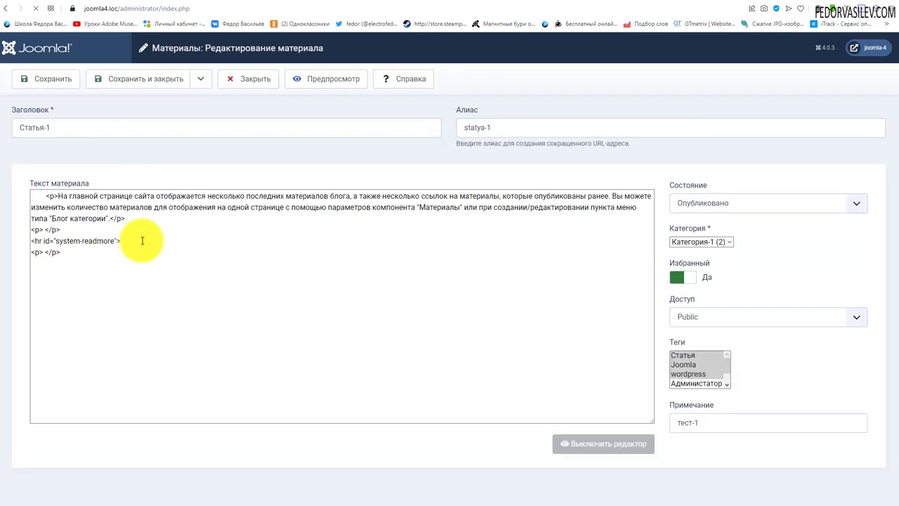
Clear the article's alias, set its title to "Бесплатные уроки по Joomla 4" and add that phrase before and after the read-more break
left_click_drag(512, 130, 426, 129)
key("Delete")
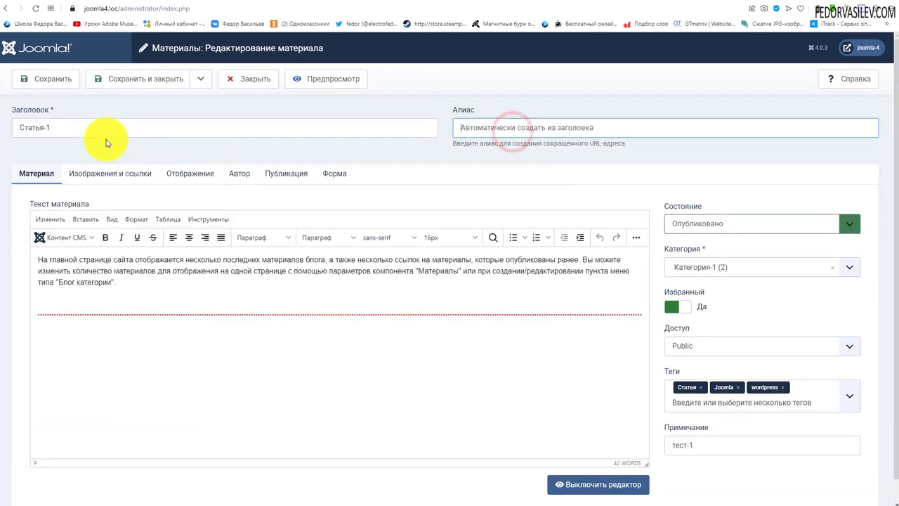
triple_click(66, 124)
type("Бесплатные уроки по Joomla 4")
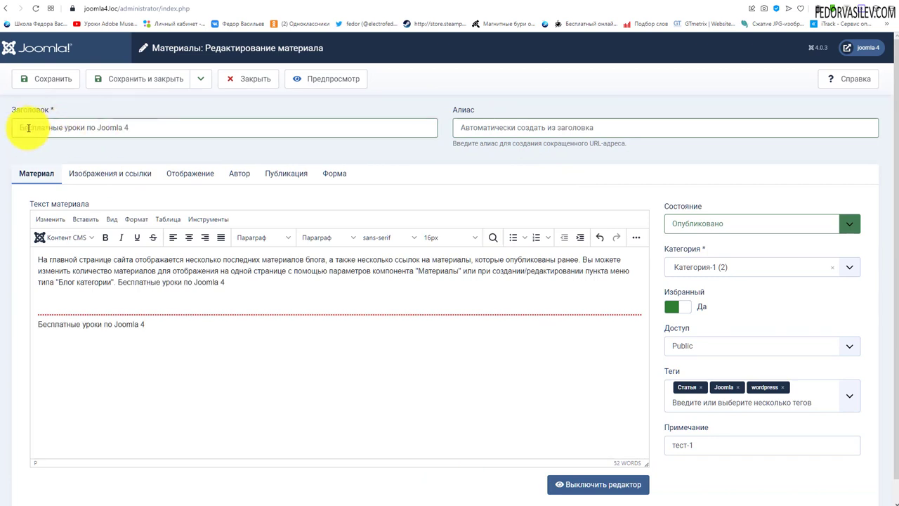
Check the phrase in the title and text, copy it from below the read-more break, and save and close the article
triple_click(169, 126)
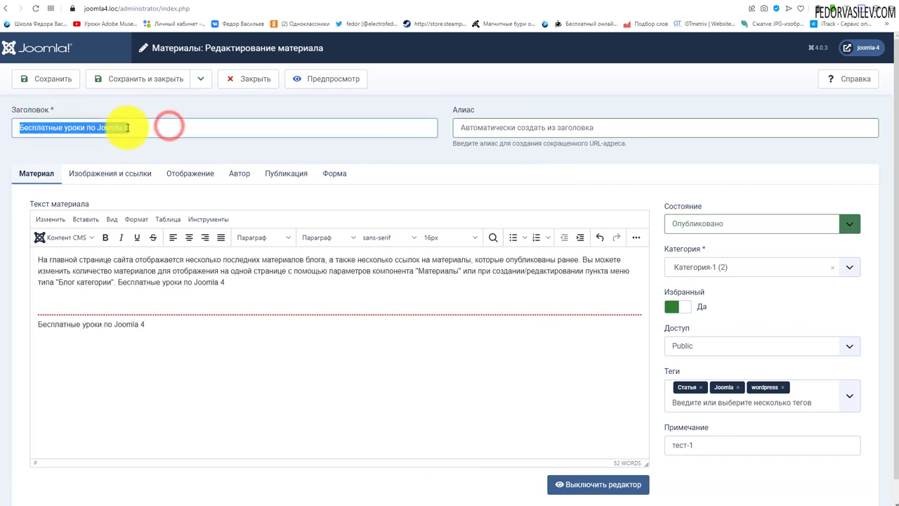
left_click(172, 127)
left_click_drag(233, 281, 117, 282)
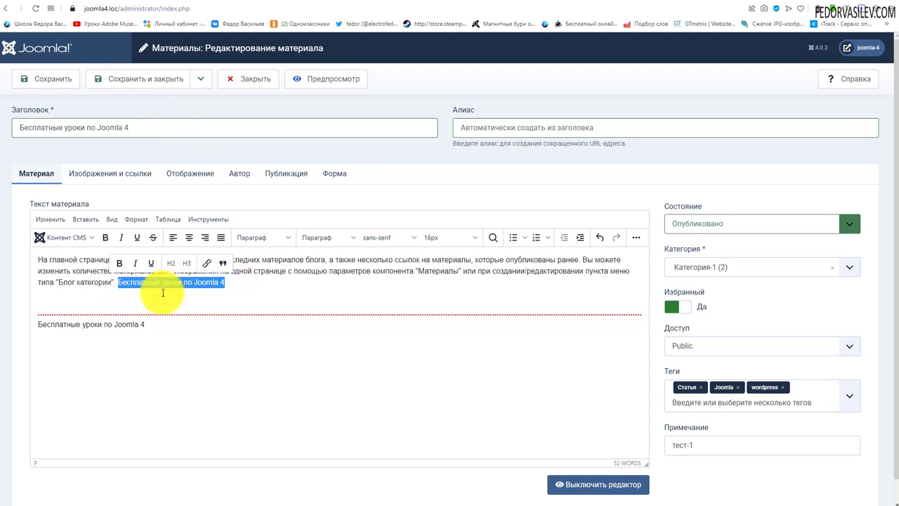
left_click(61, 275)
left_click_drag(159, 323, 38, 331)
key("ctrl+c")
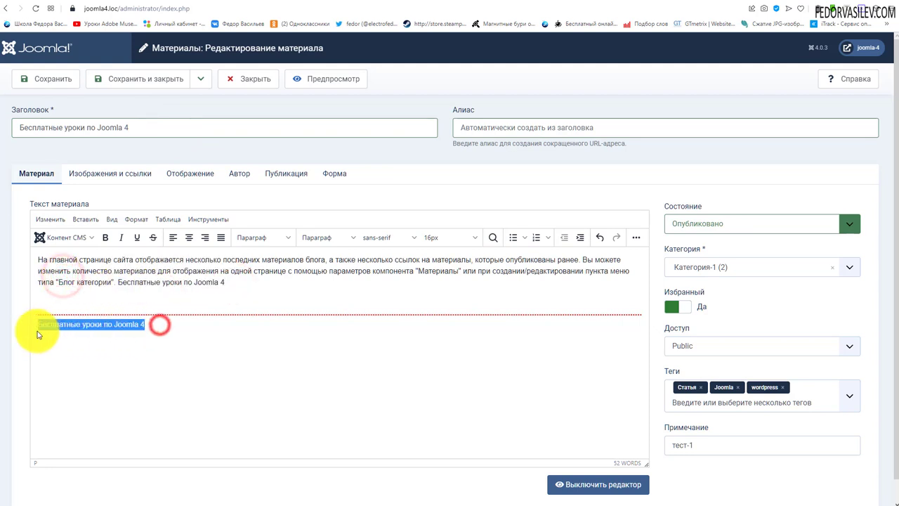
left_click(108, 354)
left_click(149, 78)
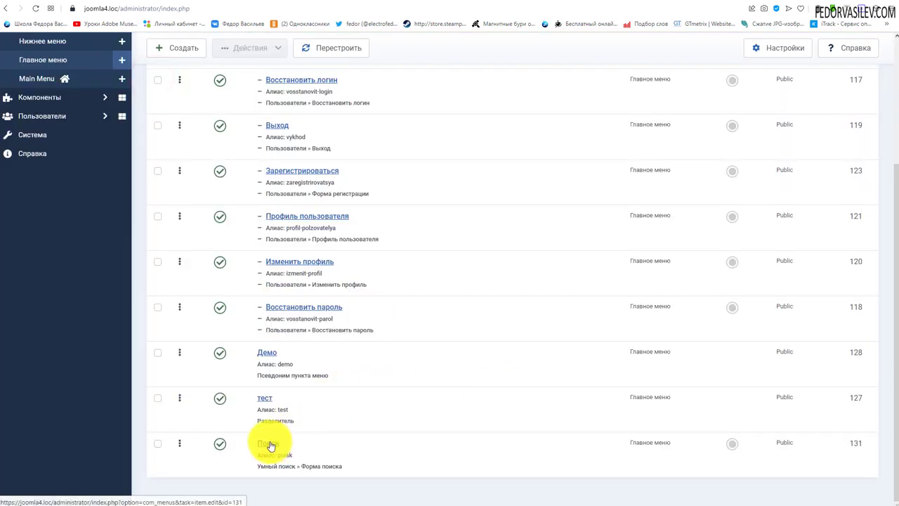
Open the Поиск menu item, enter "Бесплатные уроки по Joomla 4" as its Поиск query, and save and close it
left_click(270, 443)
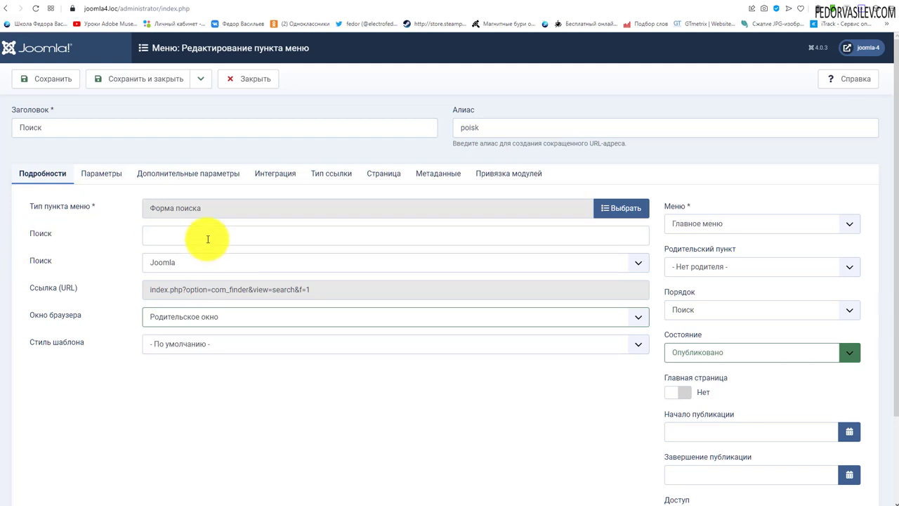
right_click(211, 237)
left_click(233, 311)
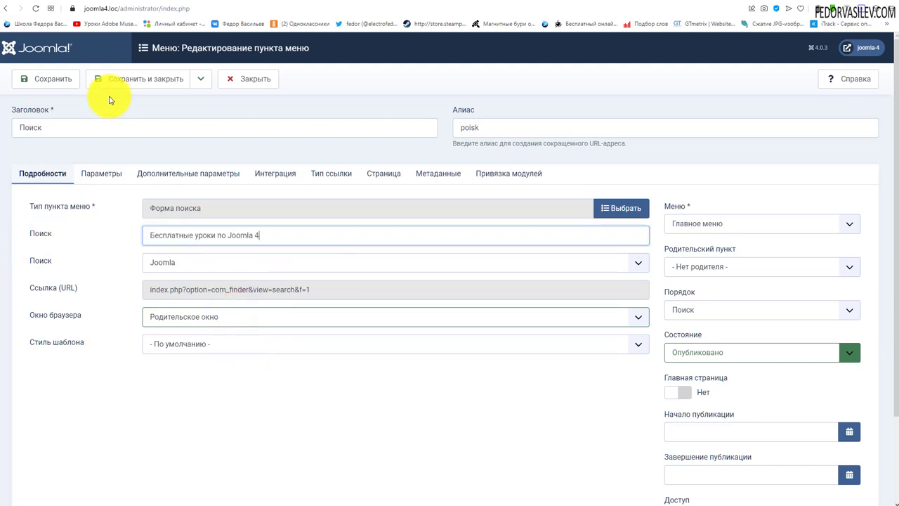
left_click(118, 83)
Open the Поиск page on the site and examine the query in both search fields and the search results
key("ctrl+Tab")
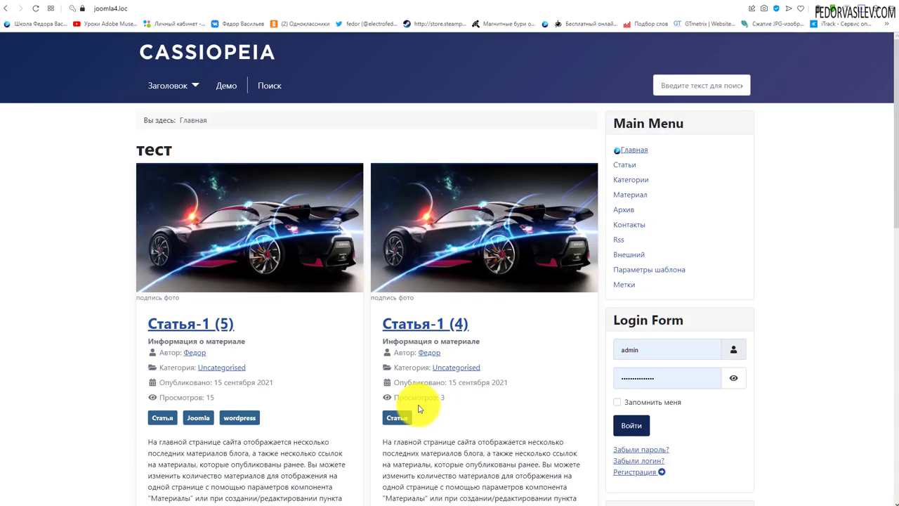
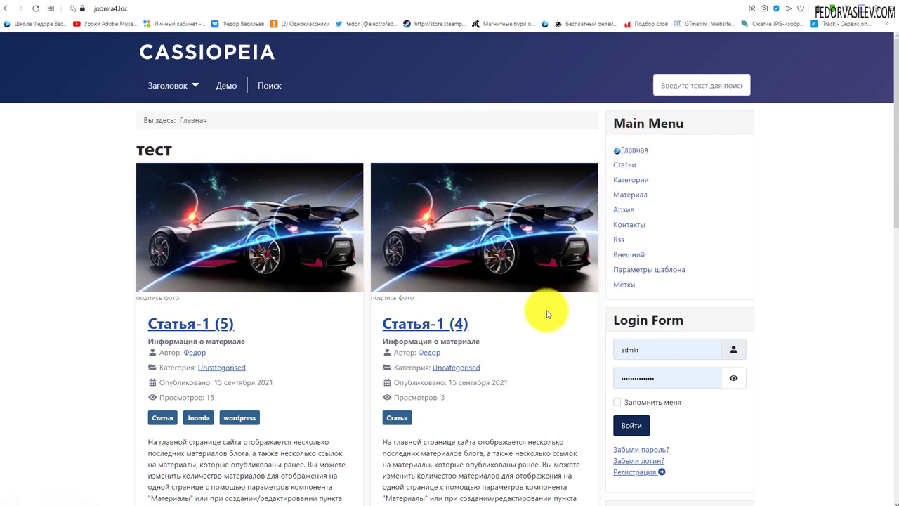
left_click(269, 88)
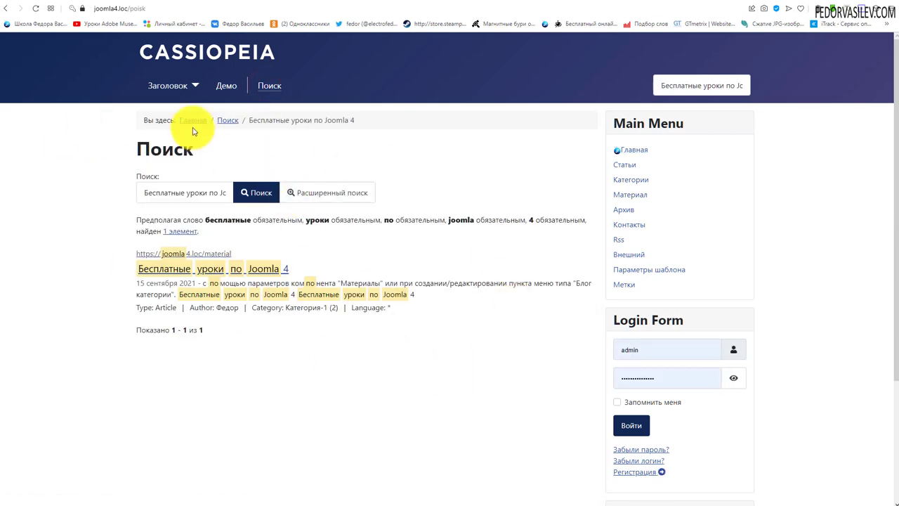
left_click_drag(663, 85, 764, 84)
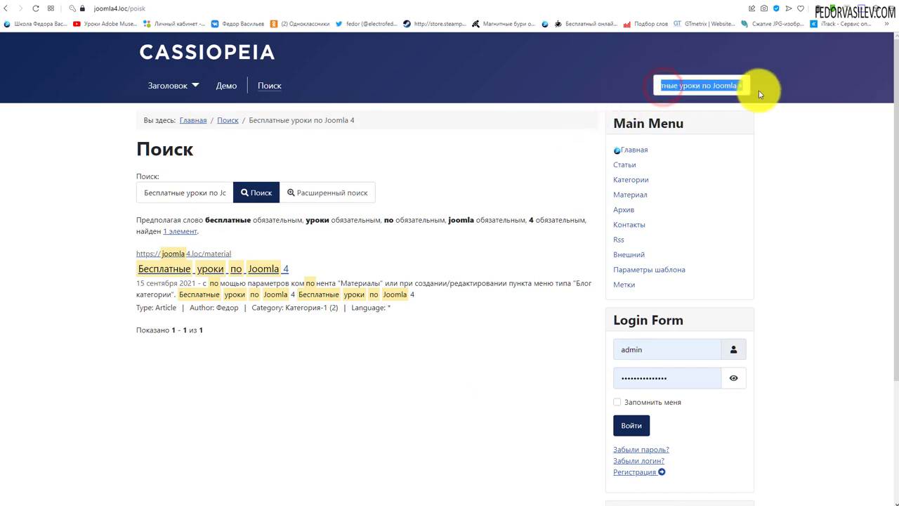
double_click(662, 89)
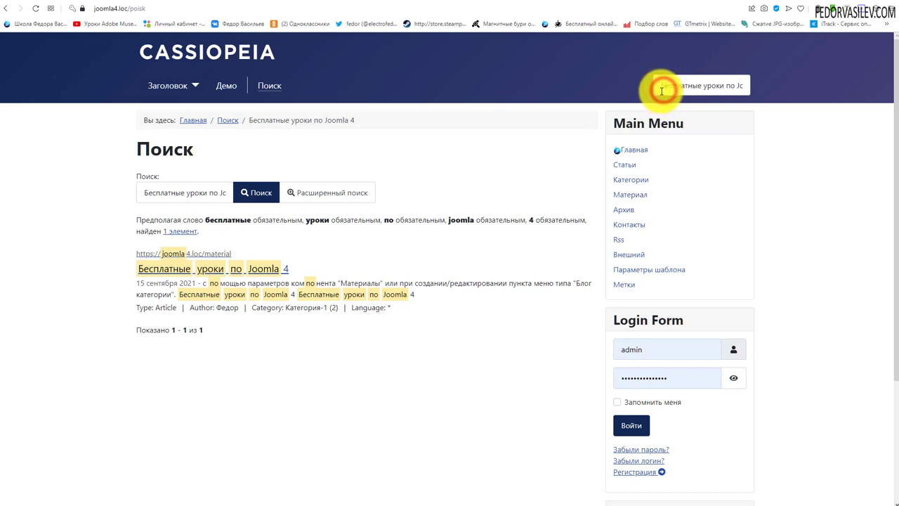
left_click(662, 91)
left_click_drag(144, 191, 247, 196)
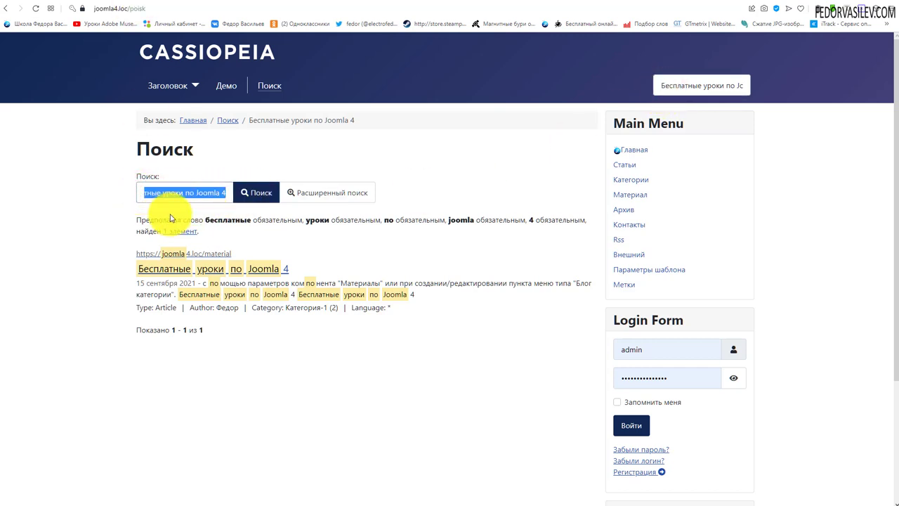
left_click_drag(158, 194, 137, 197)
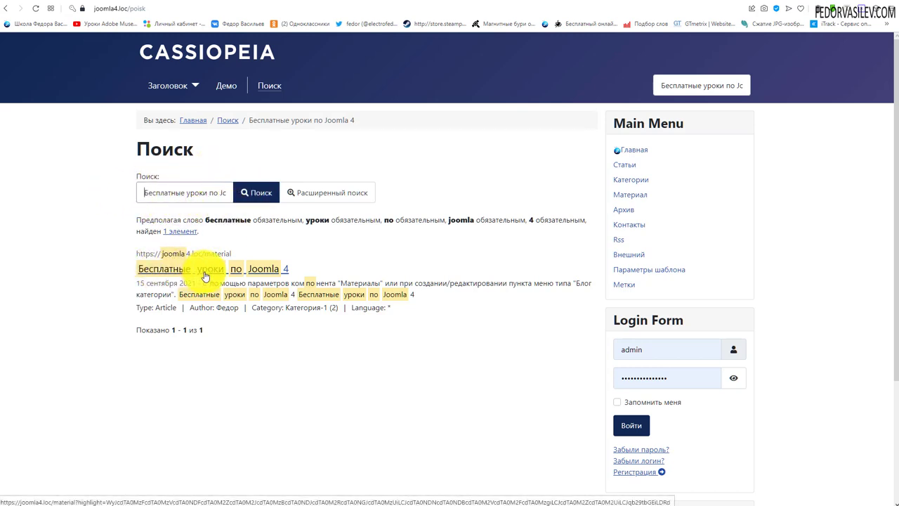
left_click(313, 351)
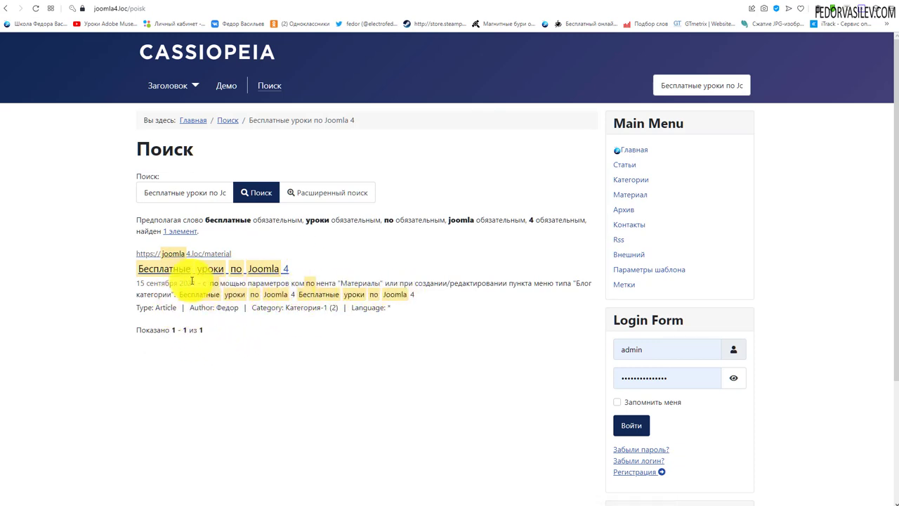
Open the found article "Бесплатные уроки по Joomla 4", look through it and return to the home page
left_click(173, 266)
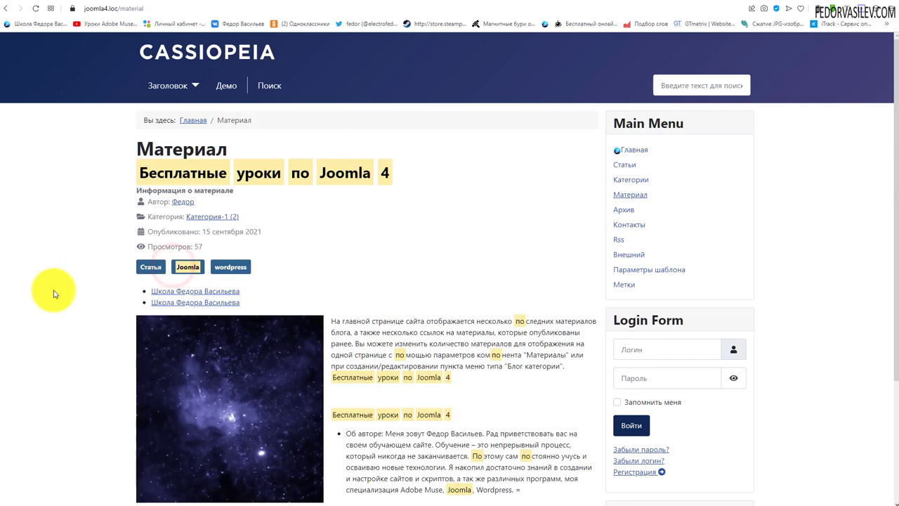
scroll(349, 275, "down", 3)
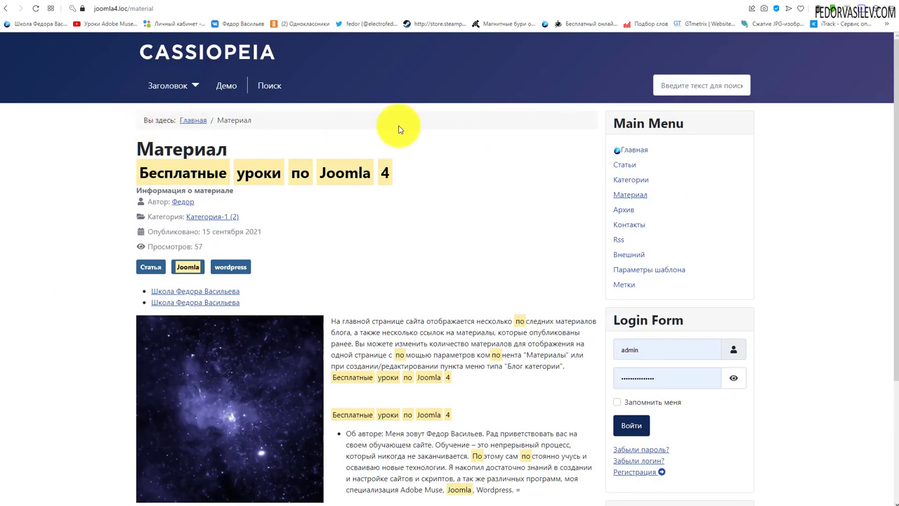
left_click(627, 149)
left_click(665, 87)
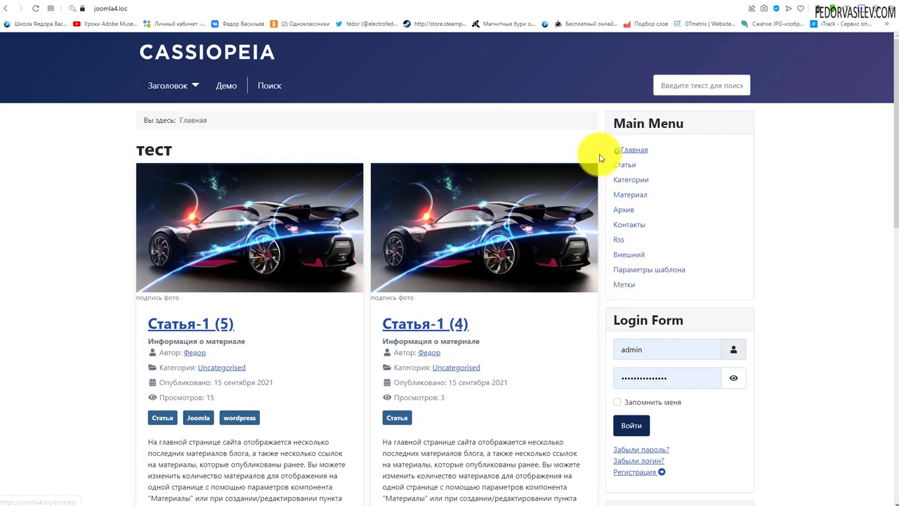
Reopen the article from the site's Поиск page and check its view count and title
left_click(280, 92)
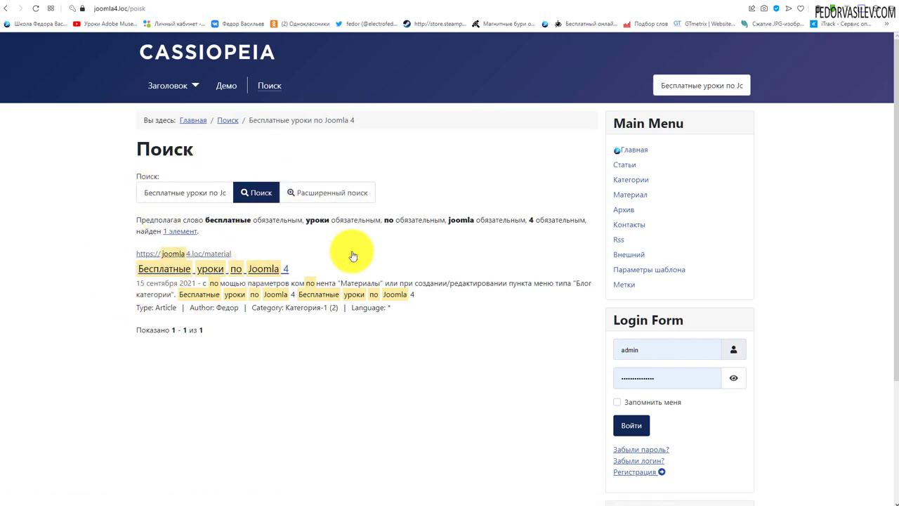
left_click(162, 275)
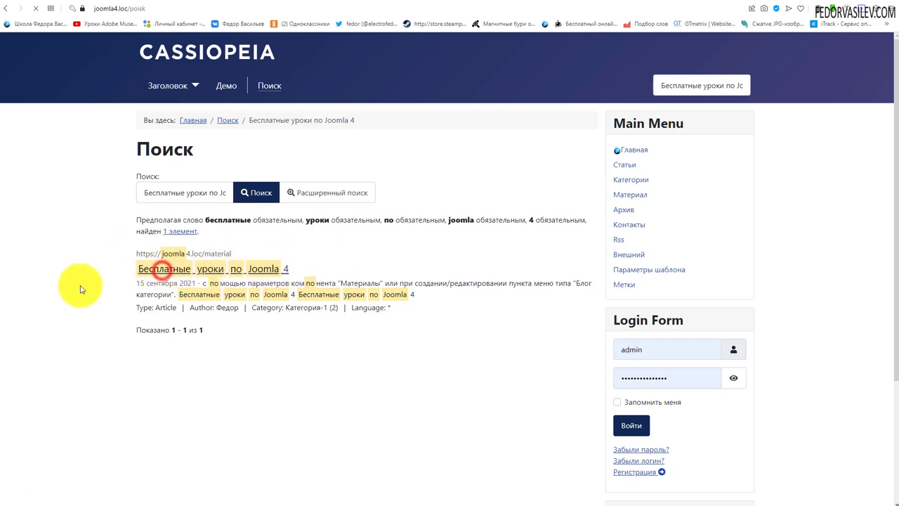
left_click(291, 254)
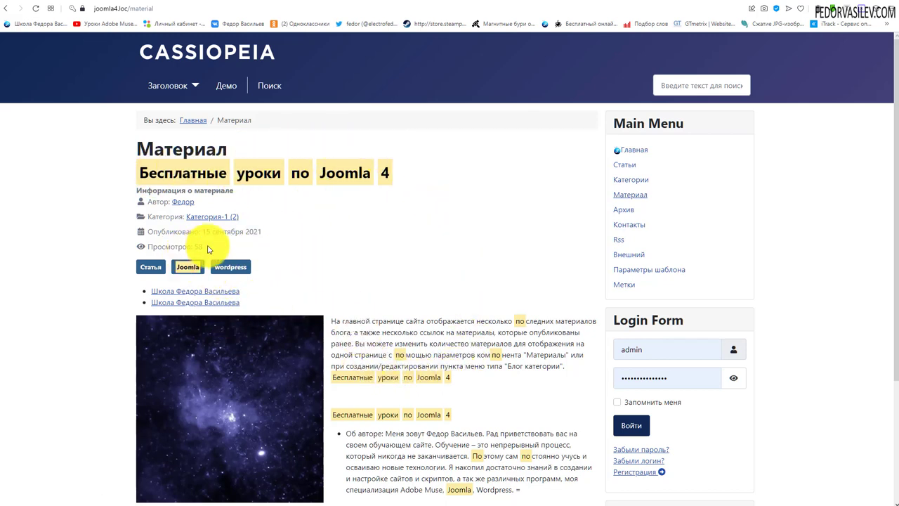
left_click_drag(203, 247, 144, 250)
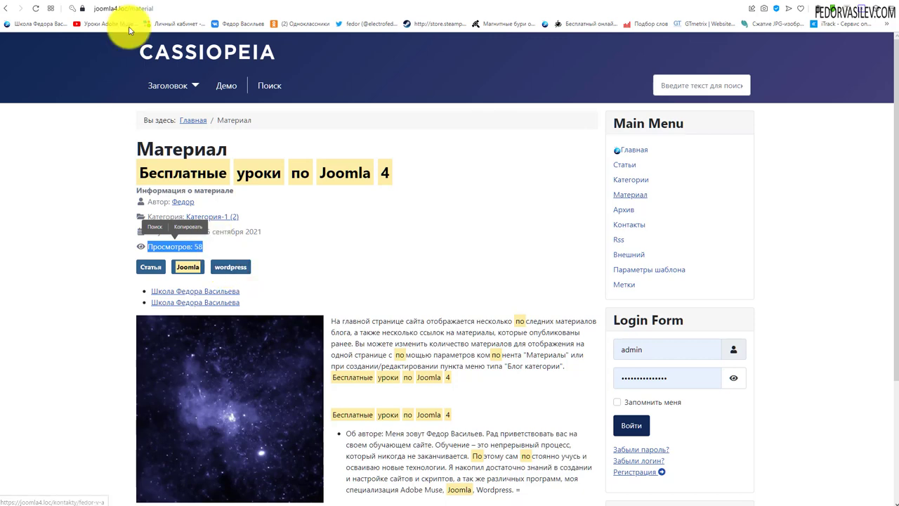
left_click(90, 2)
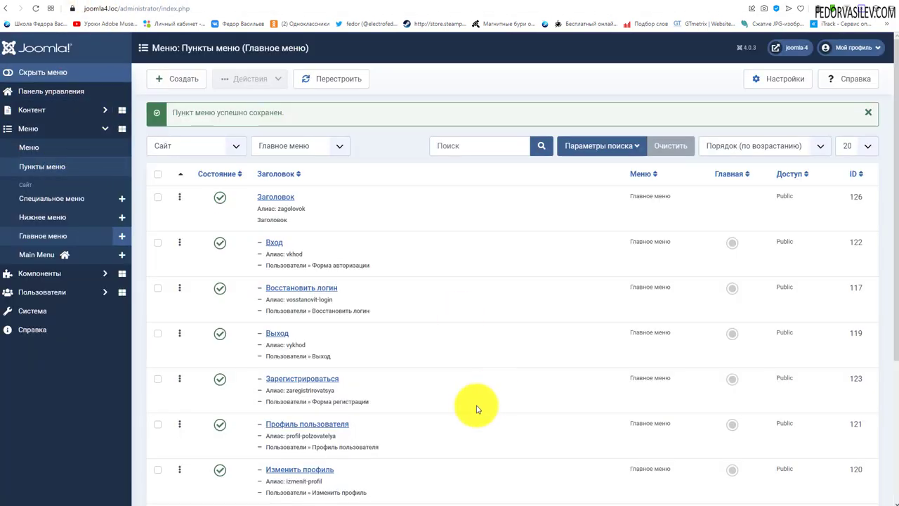
left_click(149, 2)
left_click_drag(137, 172, 391, 176)
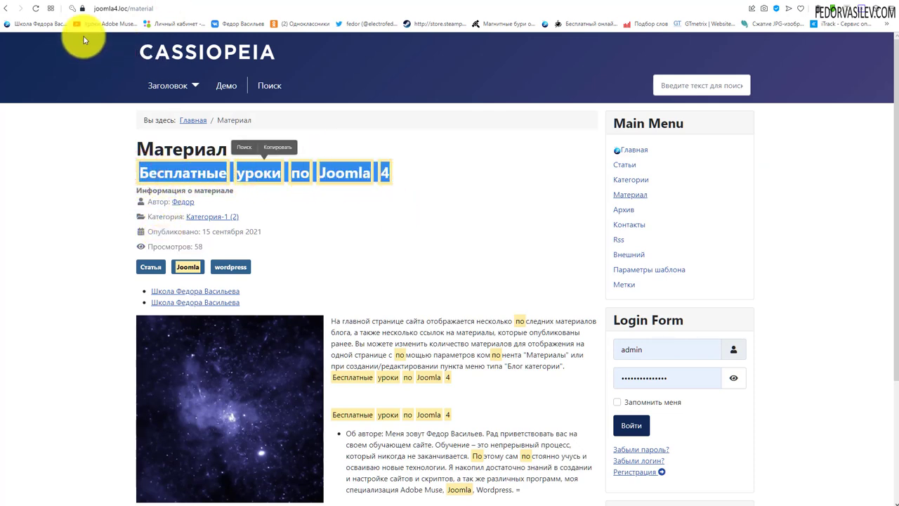
Return to the administrator, open the Поиск menu item and review its Параметры options
left_click(70, 4)
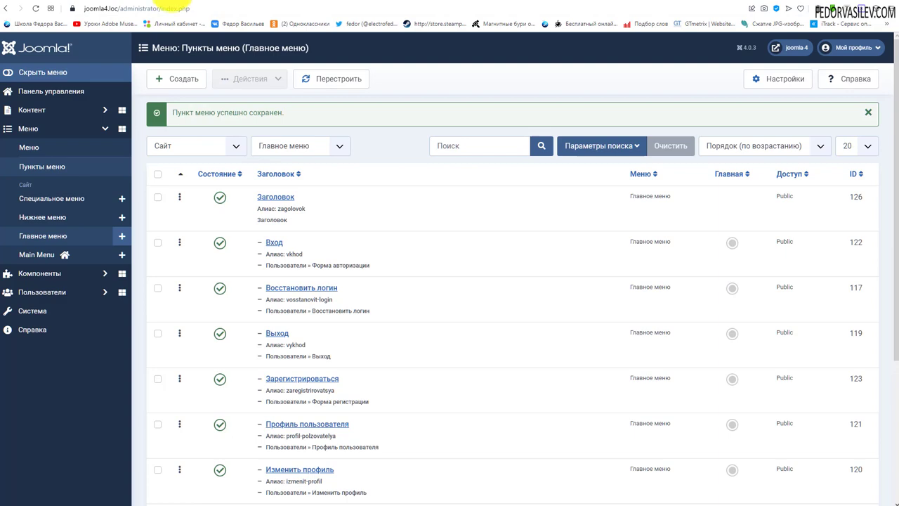
left_click(172, 1)
scroll(478, 263, "down", 3)
scroll(401, 311, "up", 3)
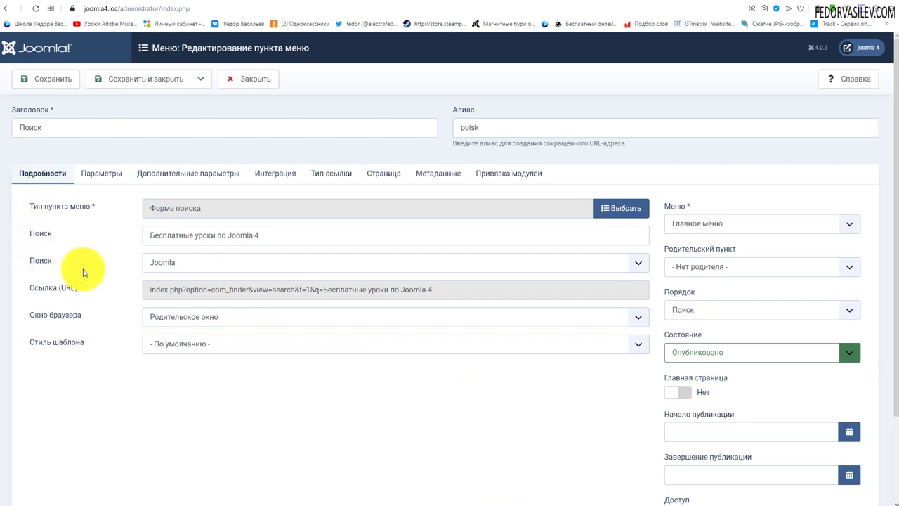
left_click(100, 174)
scroll(220, 291, "down", 2)
scroll(158, 340, "up", 1)
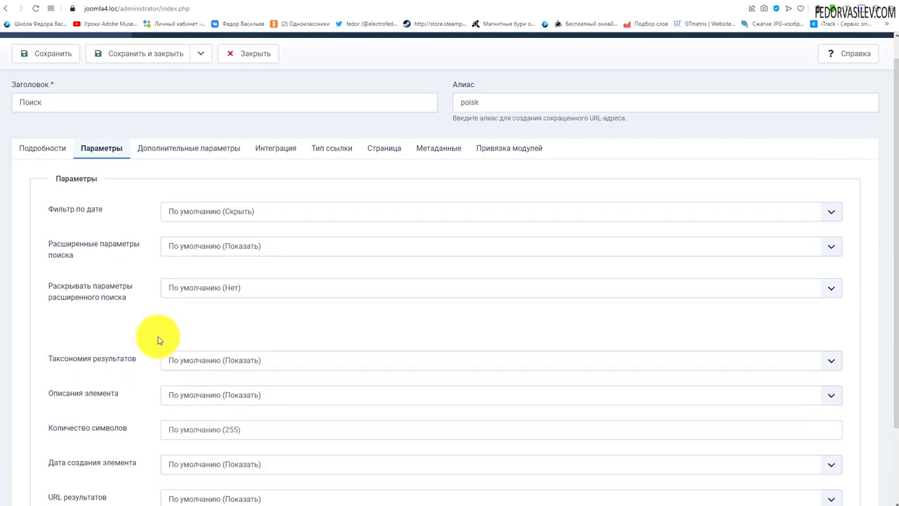
scroll(176, 429, "down", 2)
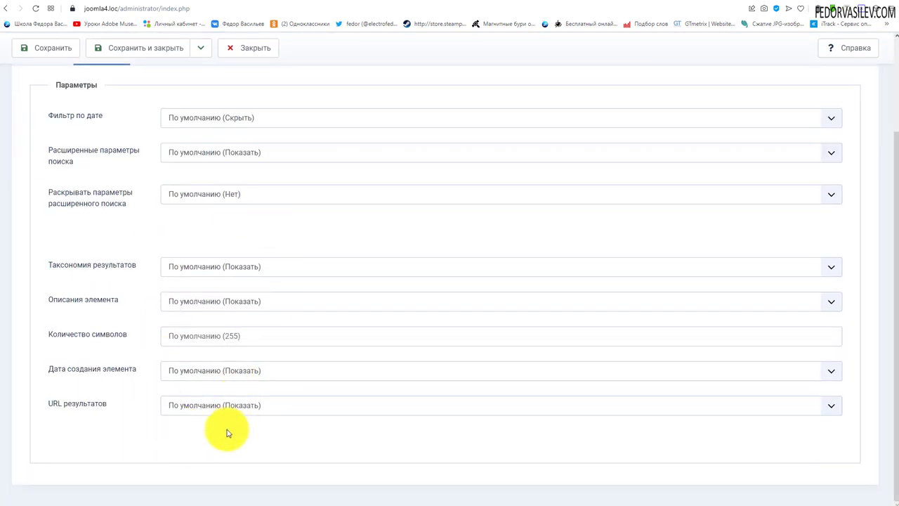
Review the Поиск menu item's Дополнительные параметры, Интеграция and Тип ссылки settings, then close it and look through the menu item list
scroll(226, 433, "up", 3)
left_click(181, 236)
left_click(99, 270)
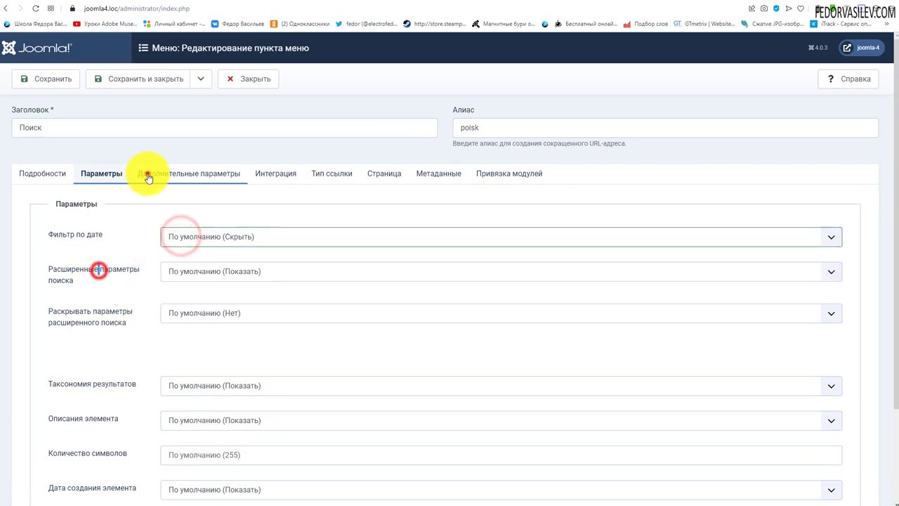
left_click(148, 175)
scroll(105, 316, "down", 1)
scroll(176, 267, "up", 1)
left_click(274, 174)
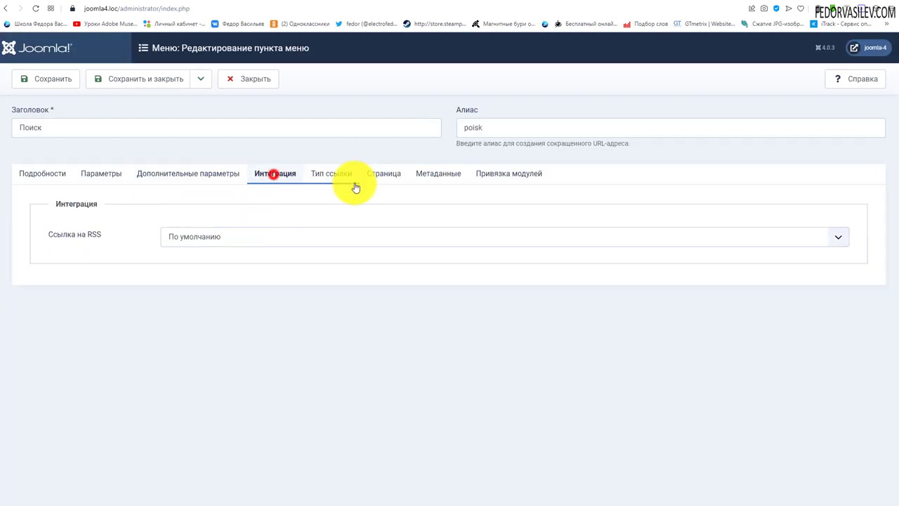
left_click(336, 174)
left_click(254, 80)
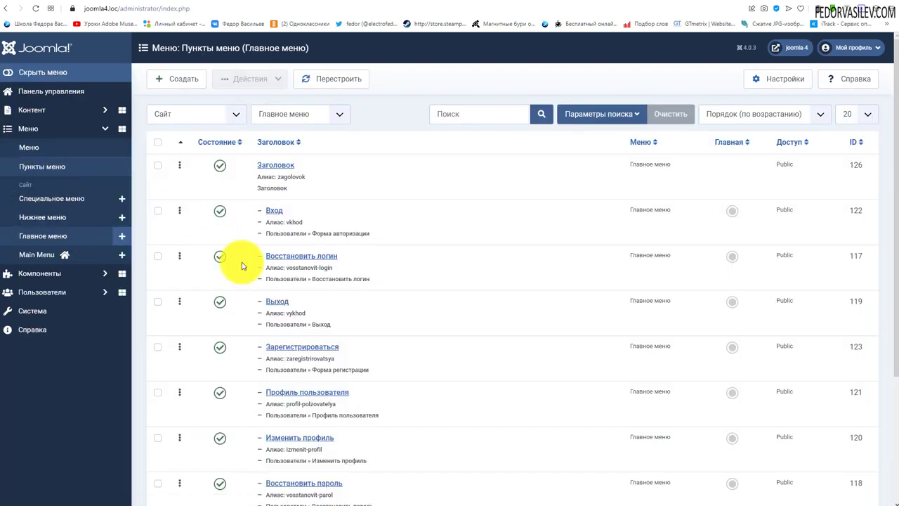
scroll(242, 265, "down", 3)
scroll(408, 321, "up", 3)
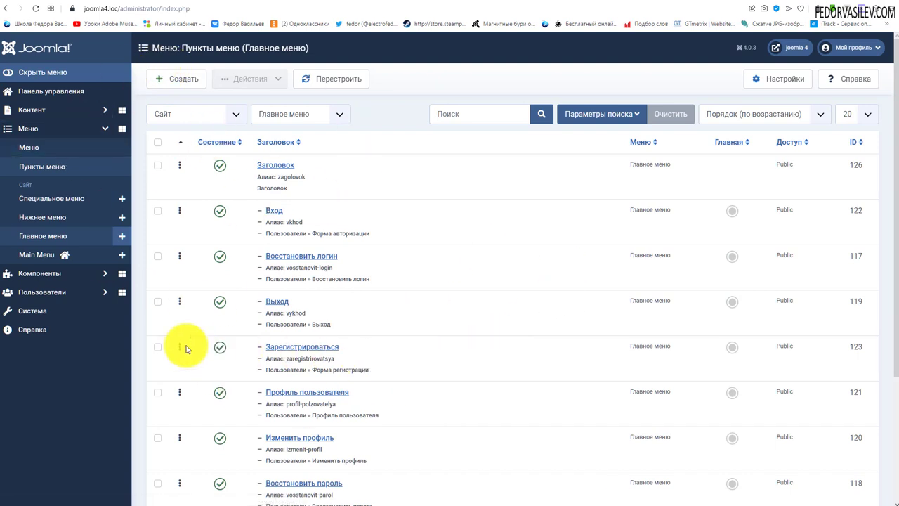
Open the site module Поиск and set its Фильтр поиска to Joomla
left_click(28, 112)
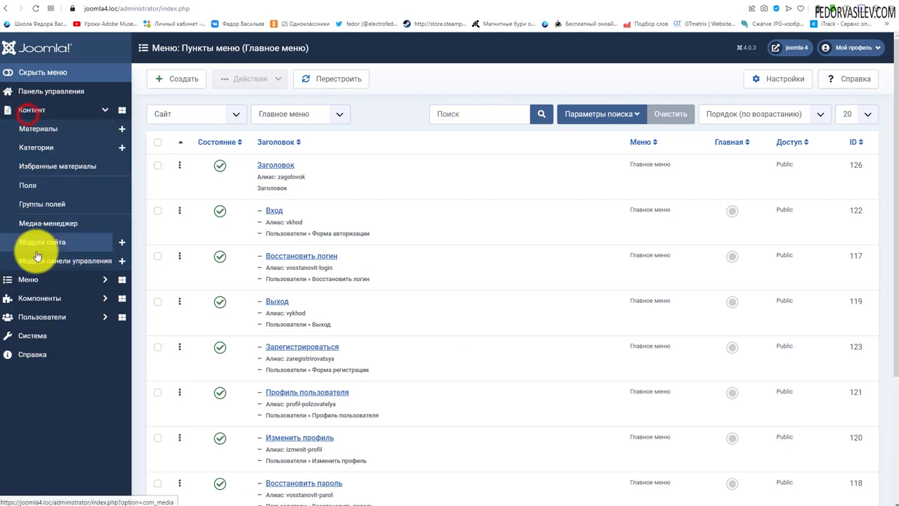
left_click(37, 250)
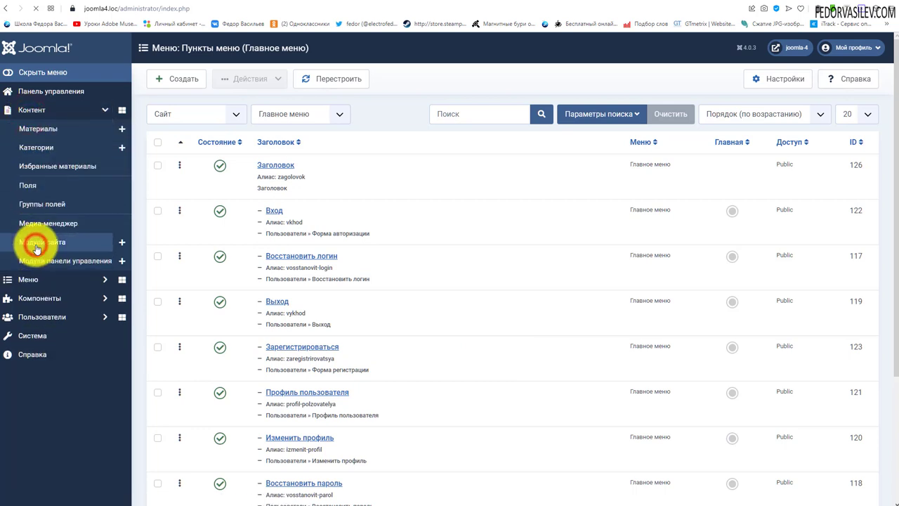
left_click(268, 238)
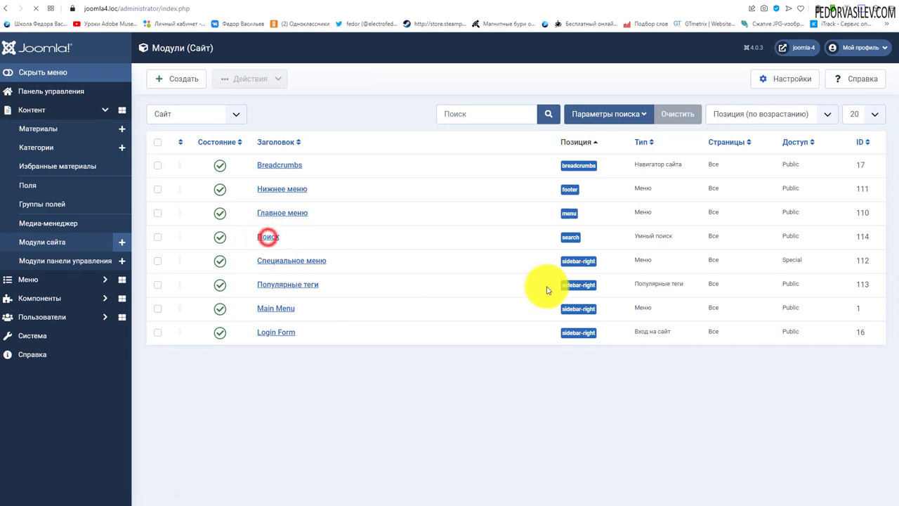
left_click(171, 251)
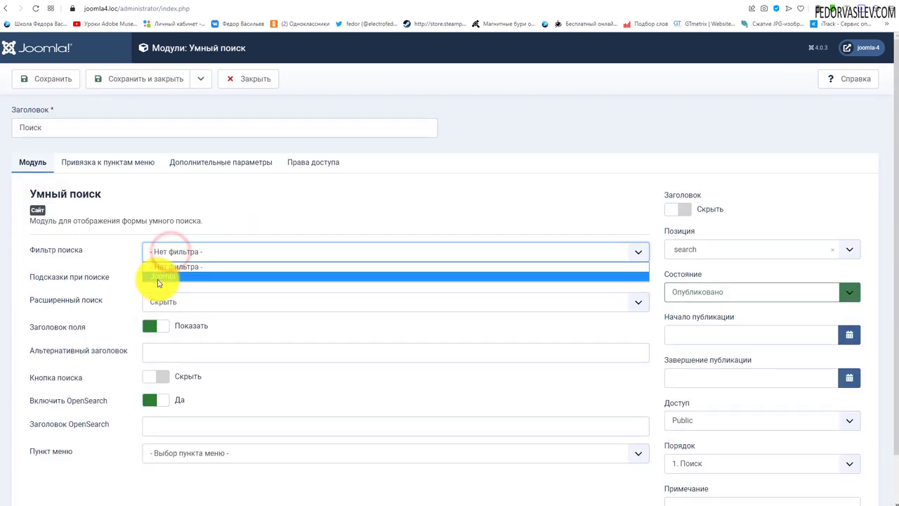
left_click(169, 275)
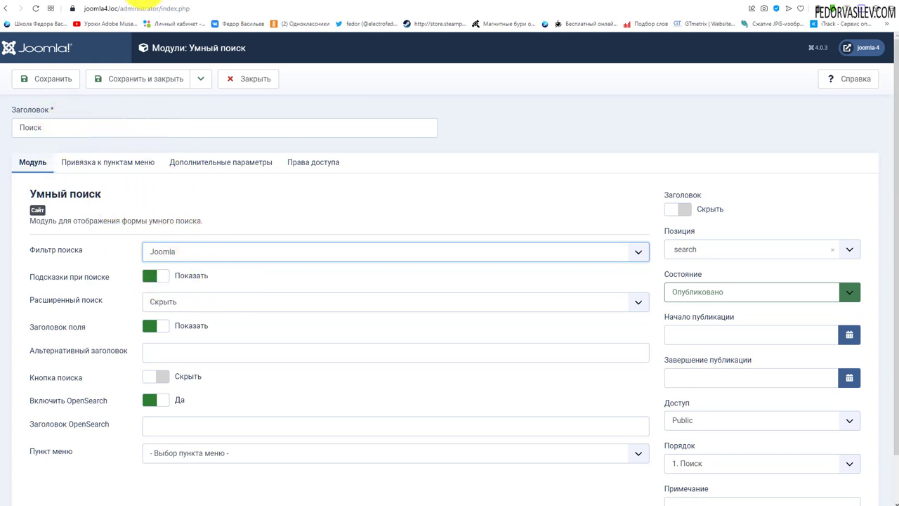
Look at the header search field on the site's Статьи page and recheck the module's Фильтр поиска options
left_click(130, 3)
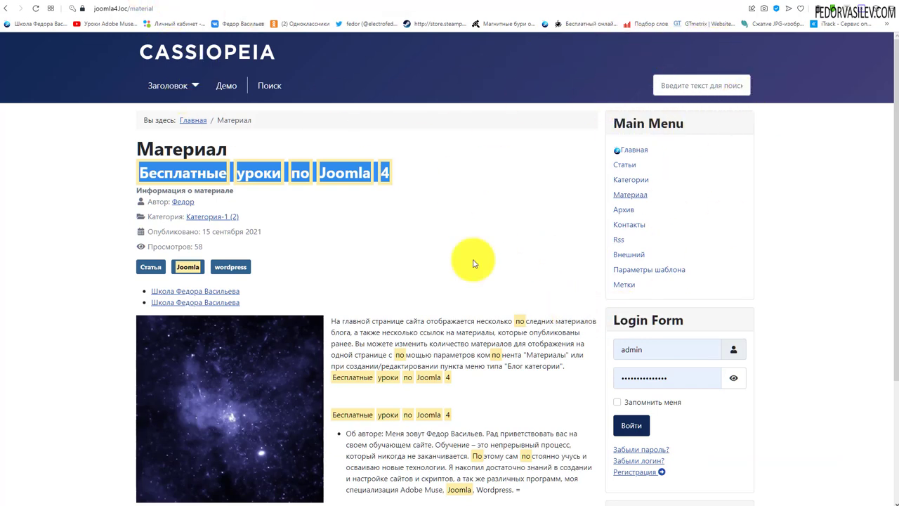
left_click(621, 169)
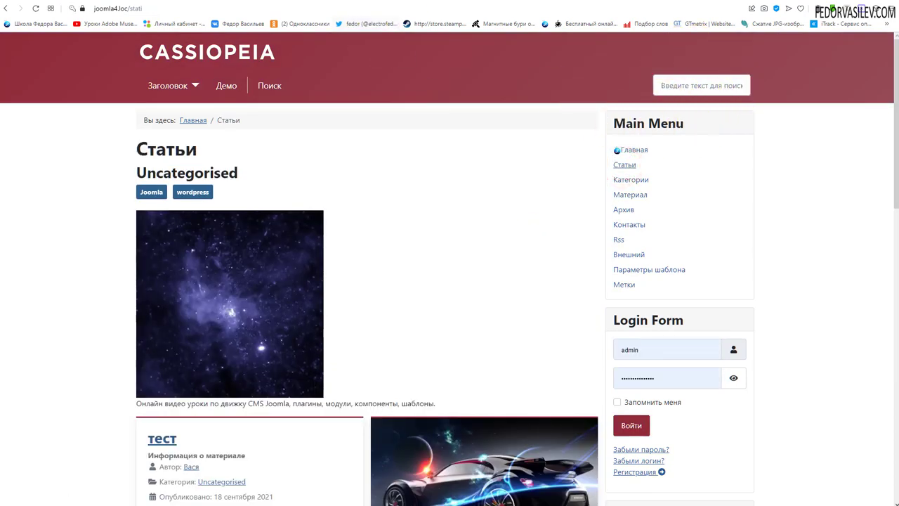
left_click(105, 8)
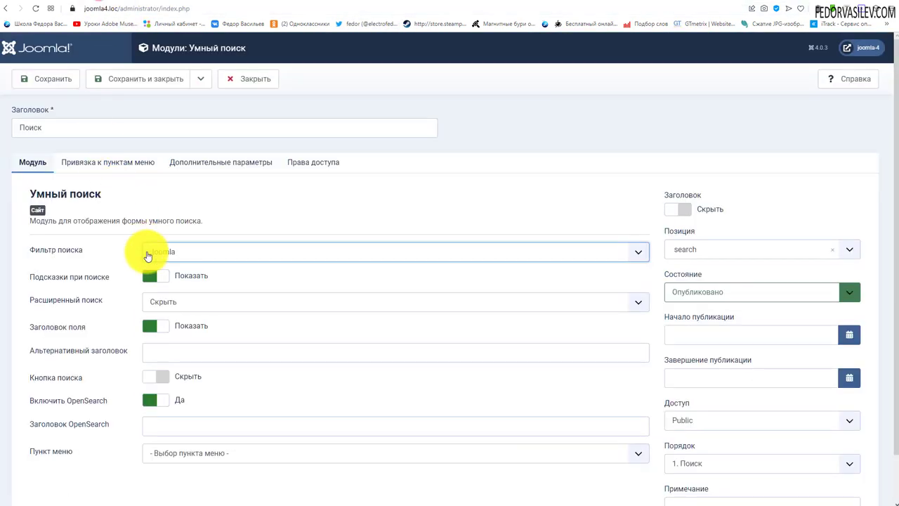
left_click(147, 256)
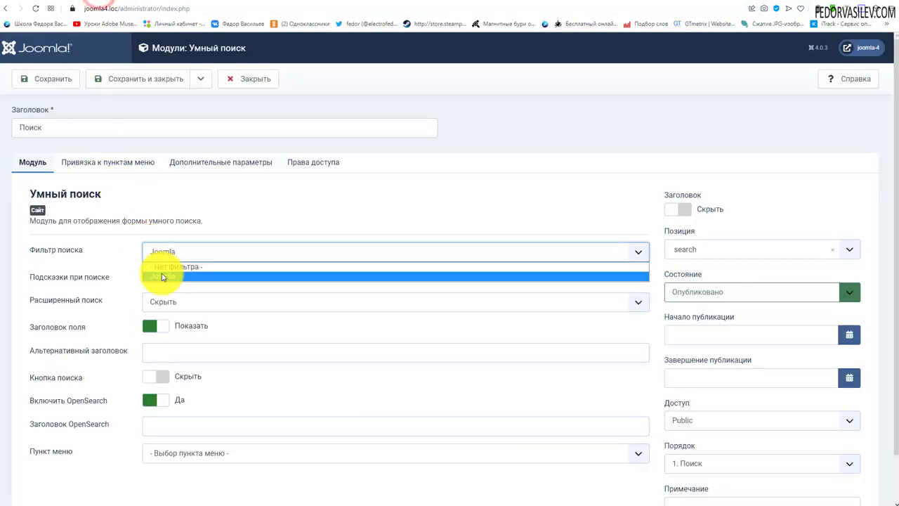
left_click(105, 270)
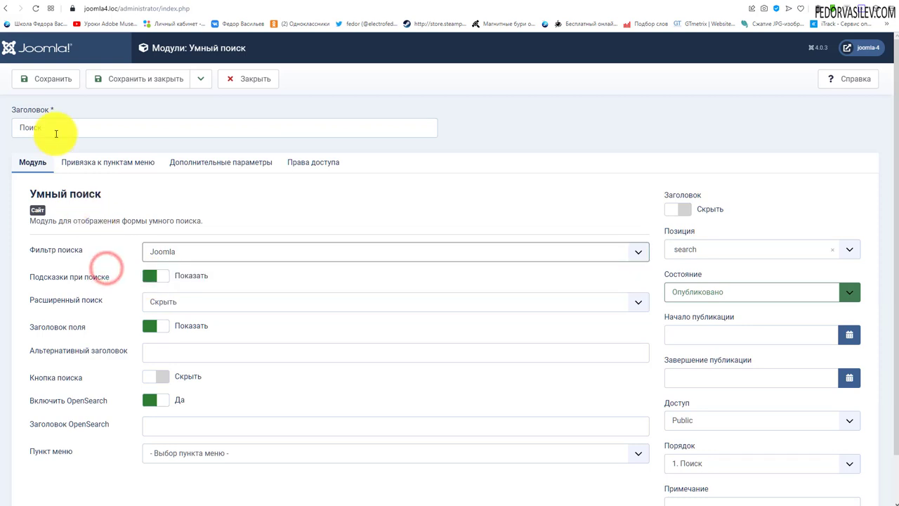
left_click(50, 79)
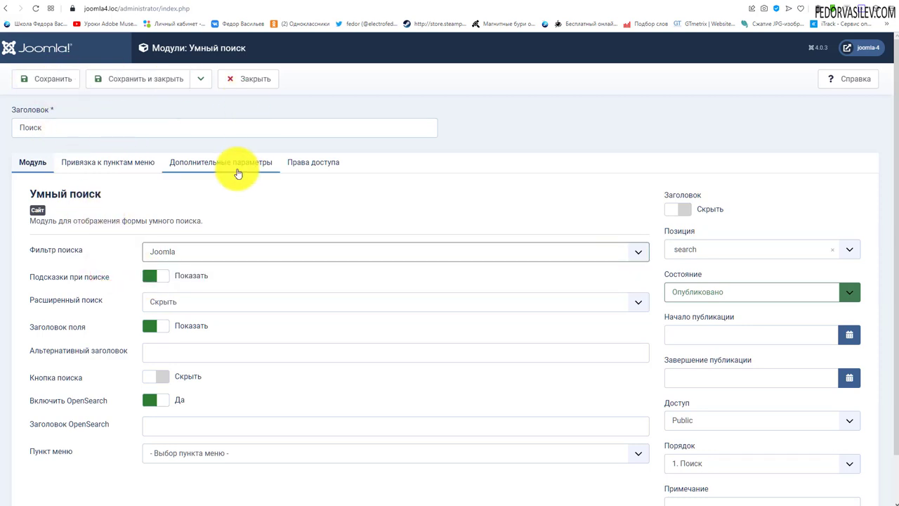
Set the module's Расширенный поиск to Показать, keep Подсказки при поиске on Показать and save the module
left_click(155, 281)
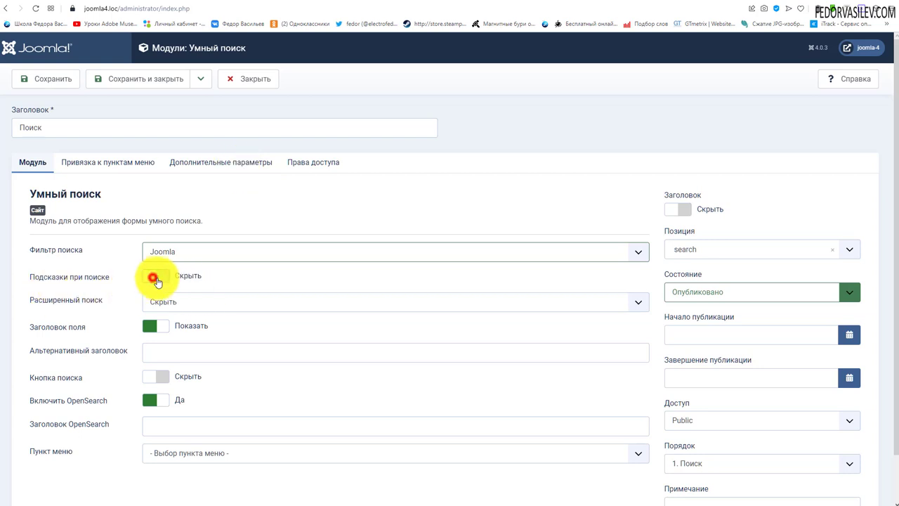
left_click(161, 280)
left_click(181, 305)
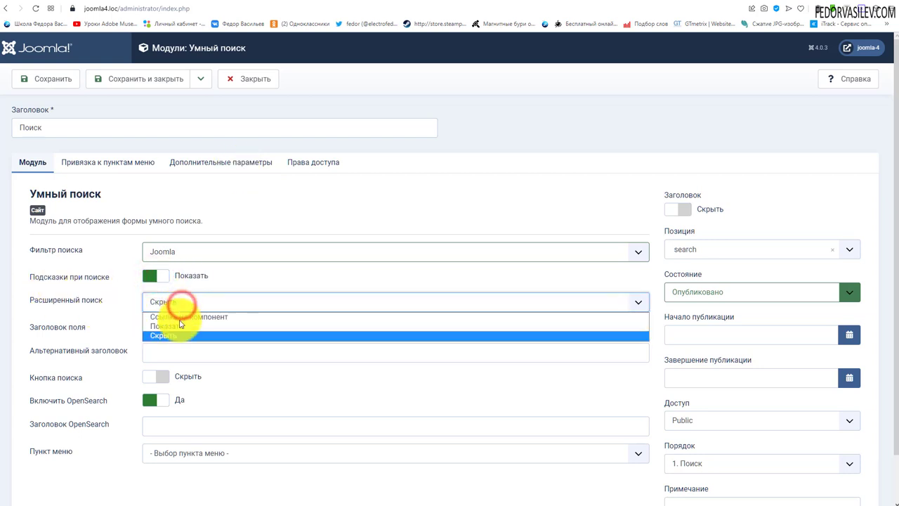
left_click(94, 317)
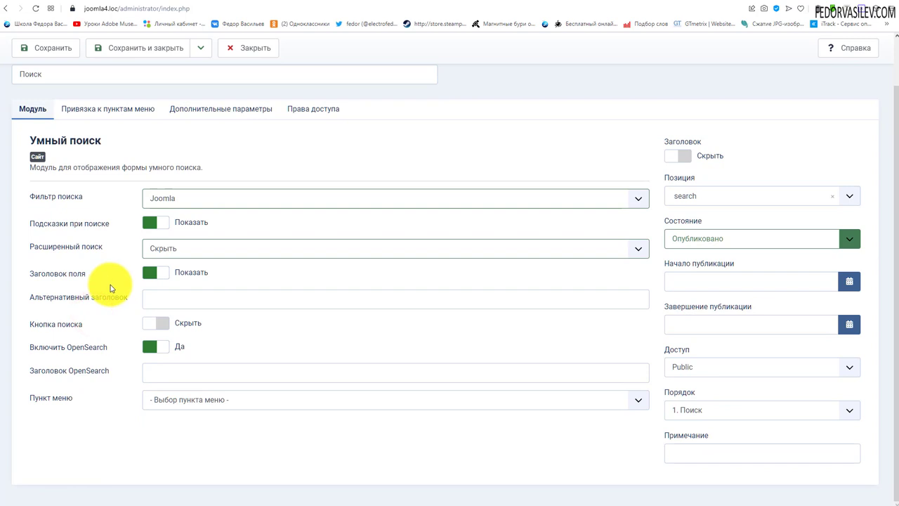
left_click(161, 248)
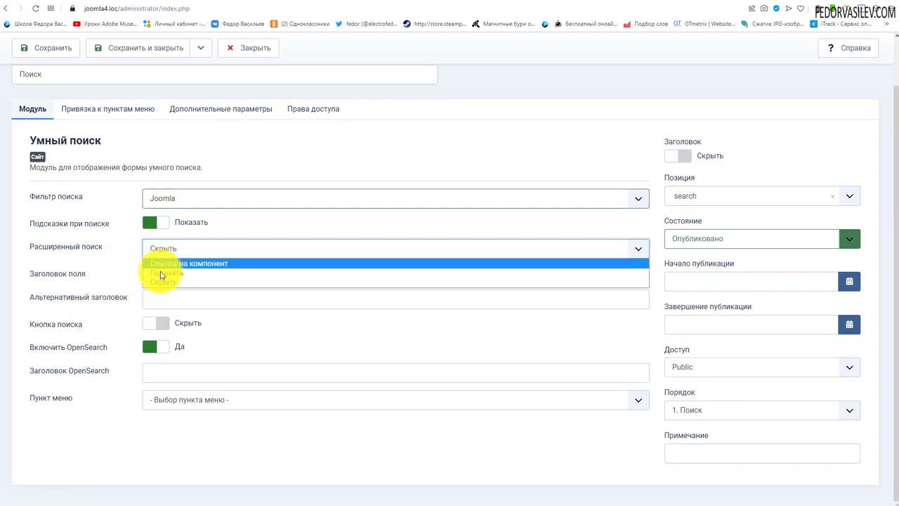
left_click(163, 274)
scroll(99, 238, "up", 1)
left_click(63, 73)
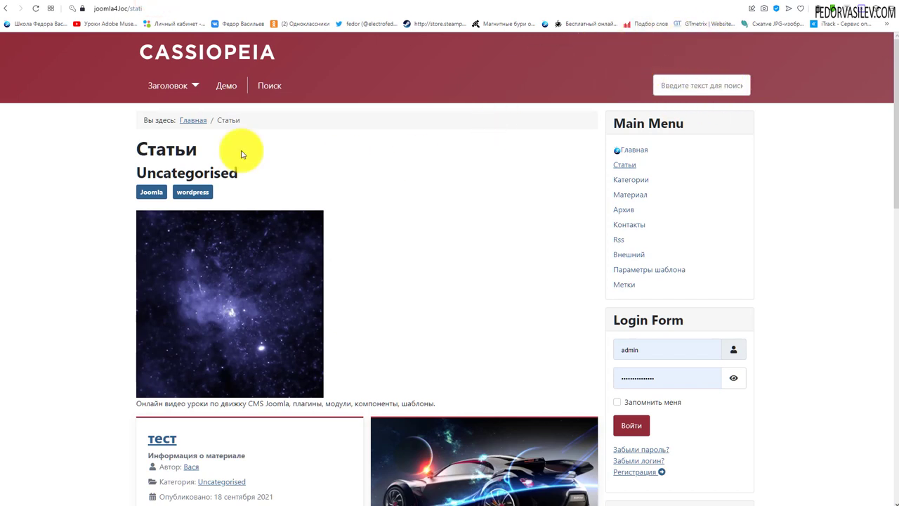
Reload the site and examine the header search field and its search type list on the Статьи and Главная pages
left_click(37, 10)
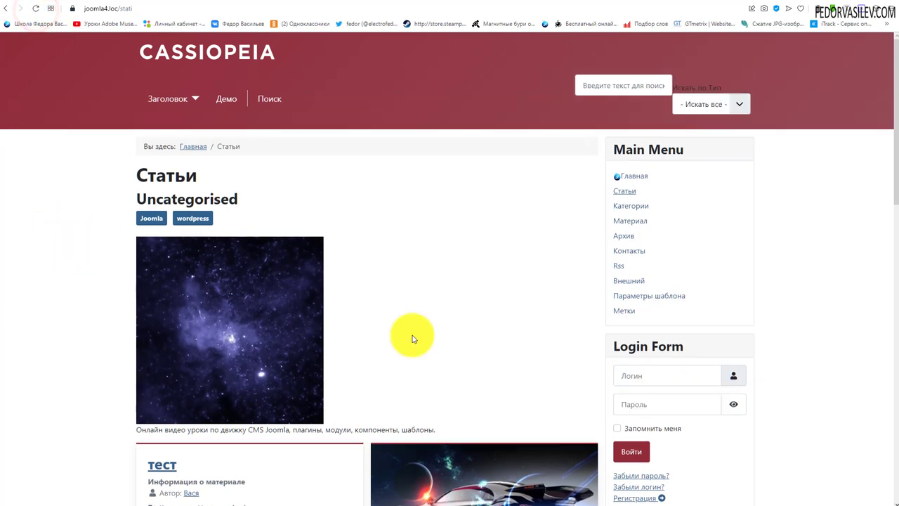
left_click(736, 105)
left_click(620, 114)
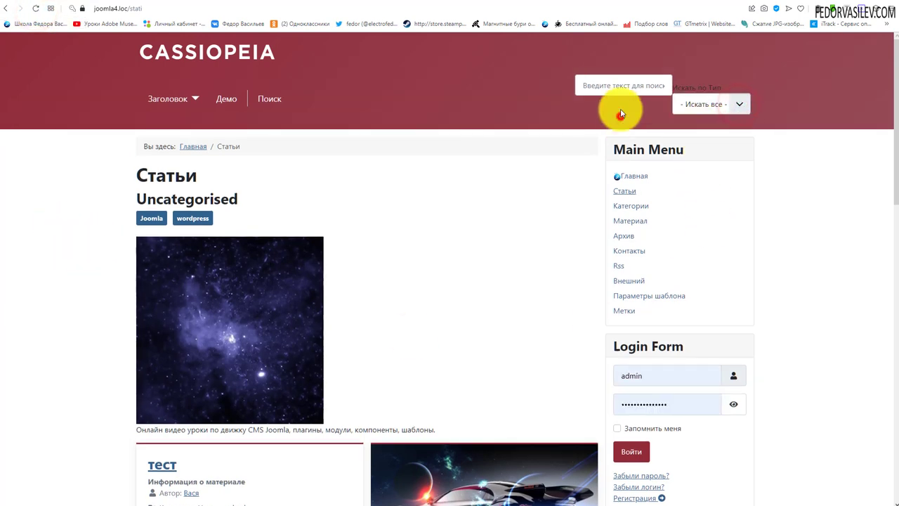
left_click(618, 89)
left_click(635, 177)
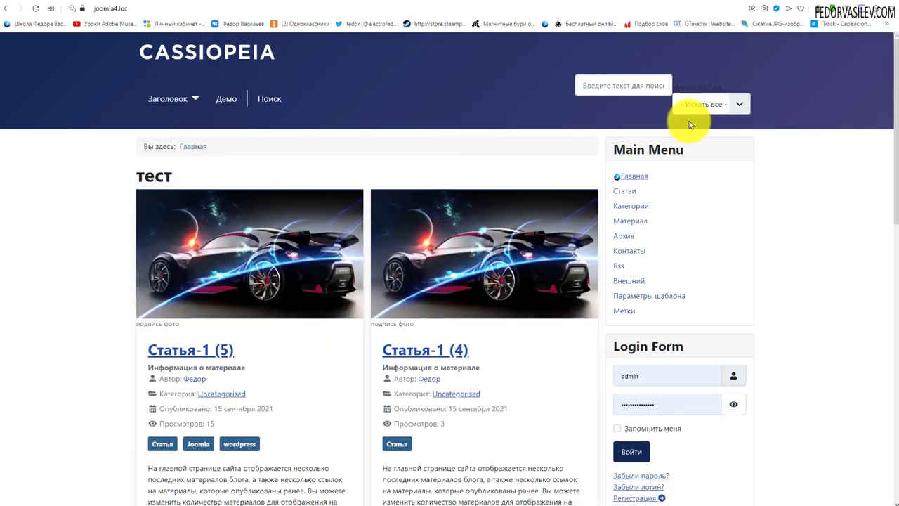
left_click(695, 103)
left_click(616, 123)
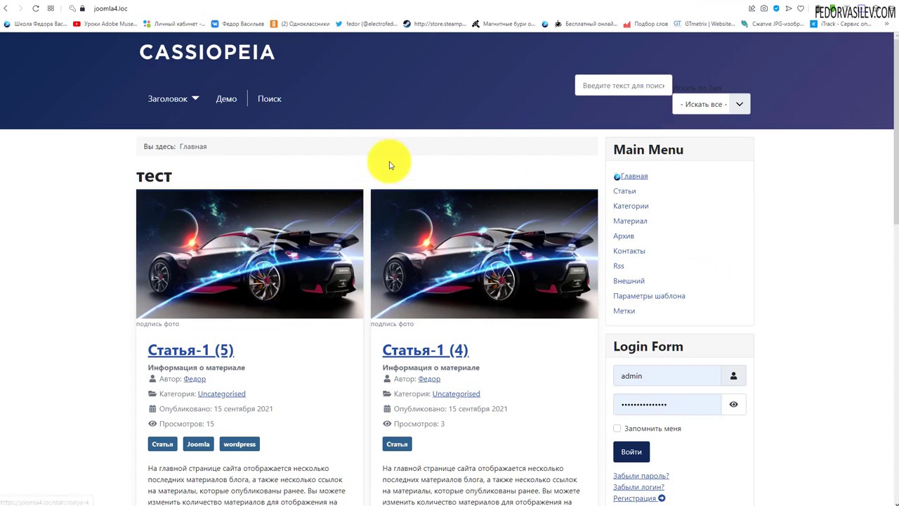
Set the module's Расширенный поиск to Ссылка на компонент and save the module
left_click(68, 2)
scroll(160, 295, "down", 1)
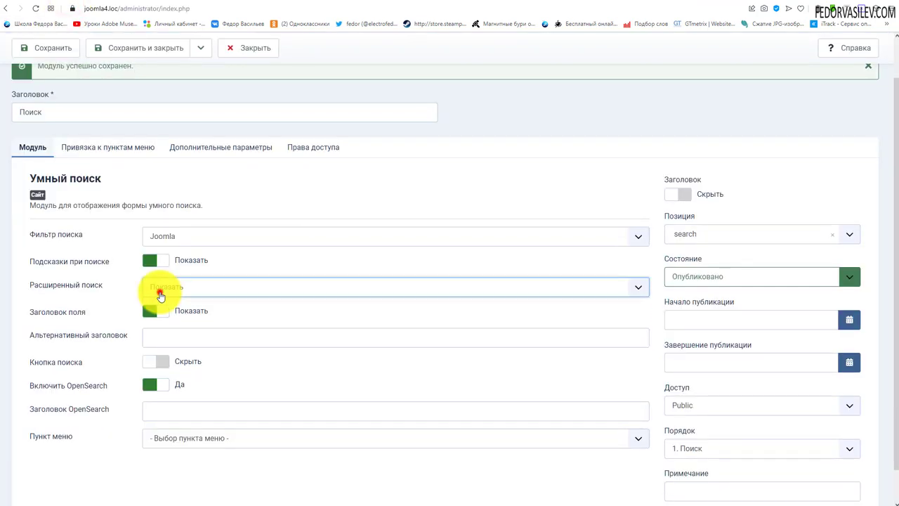
left_click(160, 290)
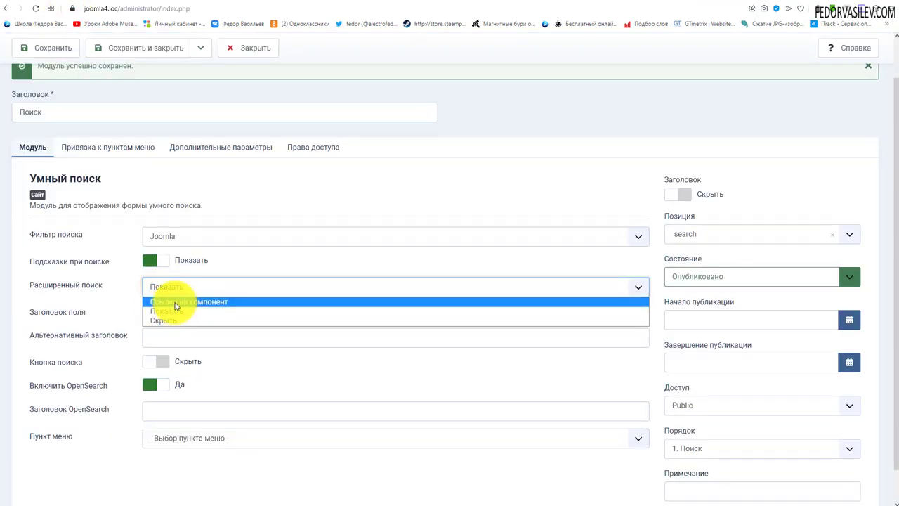
left_click(172, 302)
scroll(98, 284, "up", 1)
left_click(46, 79)
Reload the site's home page and follow the advanced search link beside the header search field
left_click(147, 4)
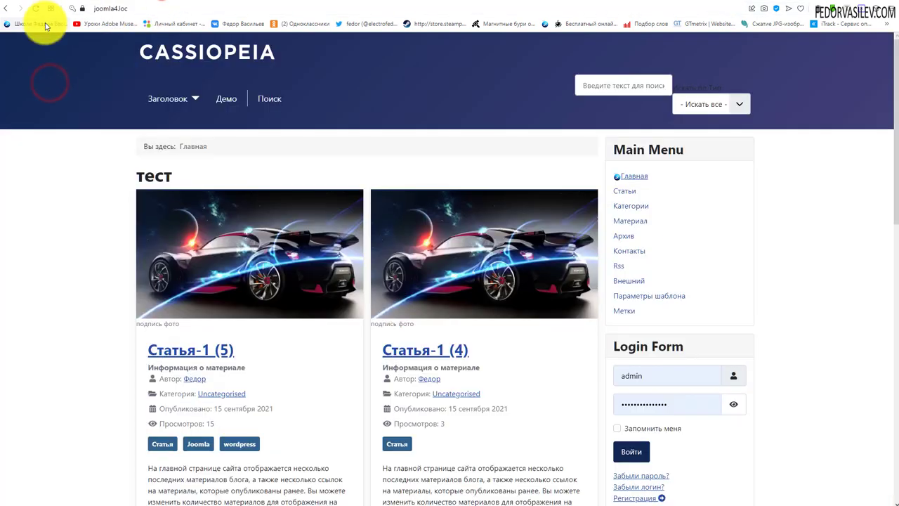
left_click(39, 9)
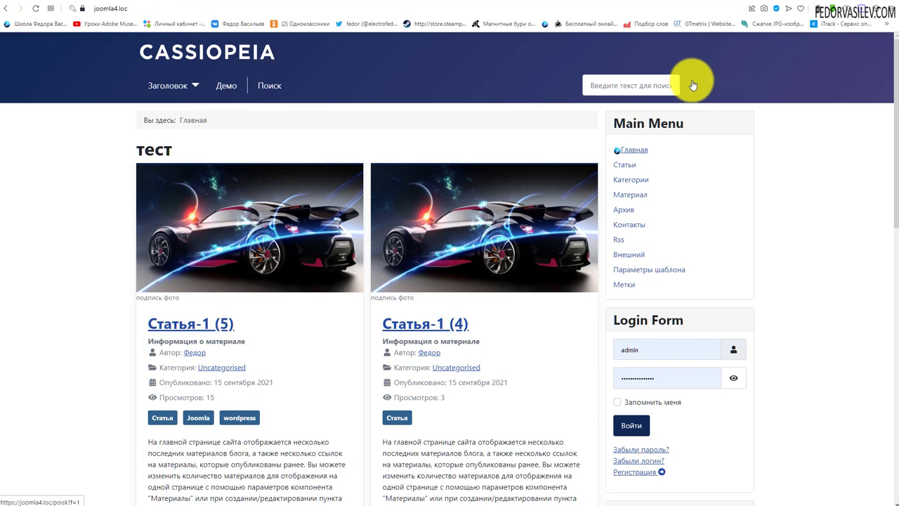
left_click(691, 86)
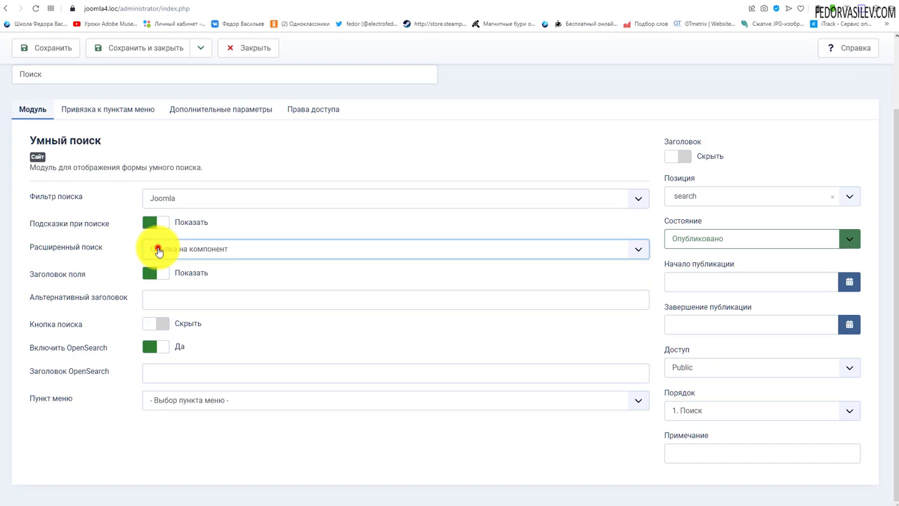
Set the module's Расширенный поиск to Скрыть and Кнопка поиска to Показать, save the module and reload the site page
left_click(156, 245)
left_click(162, 279)
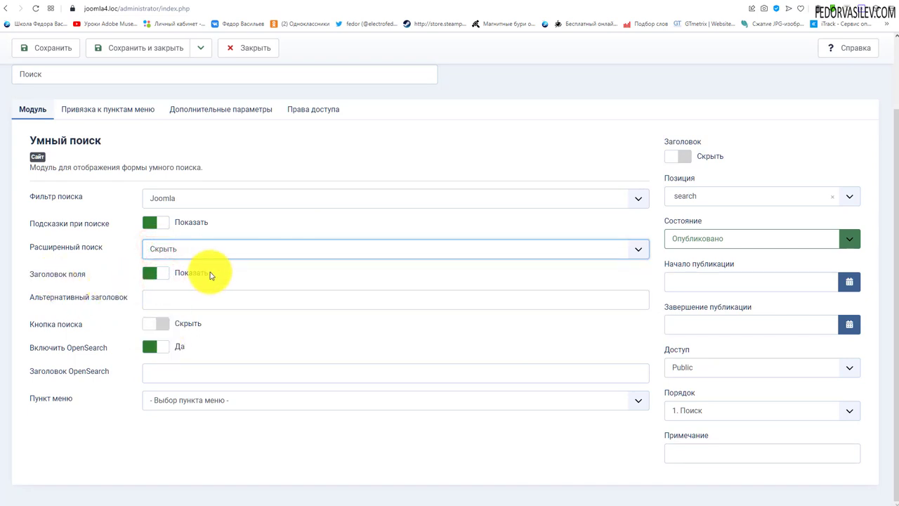
left_click(170, 300)
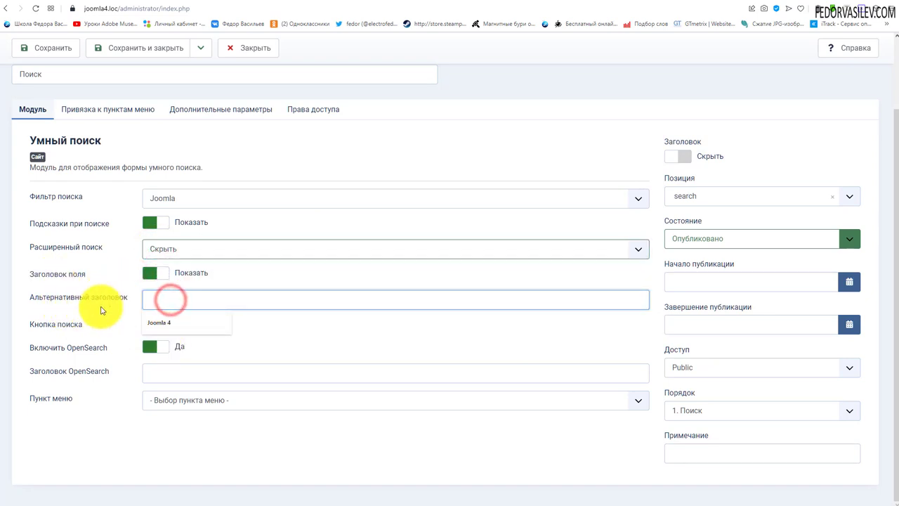
left_click(62, 310)
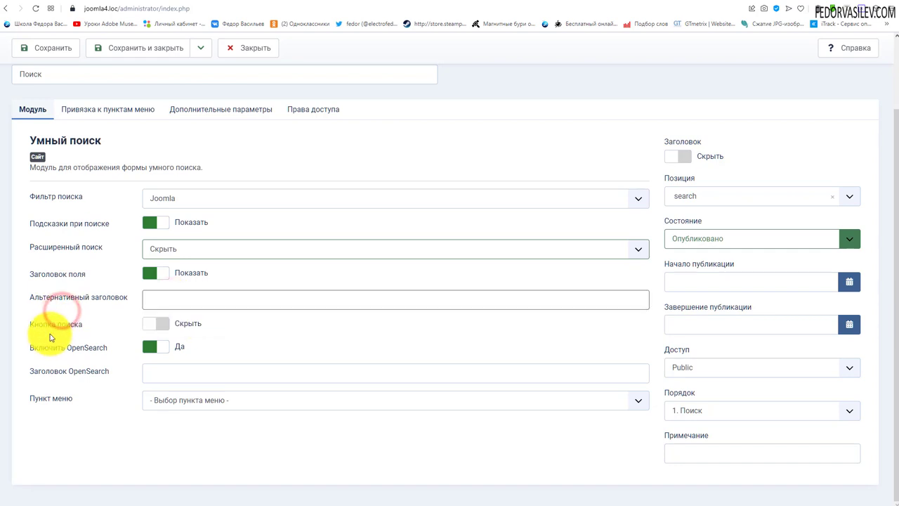
left_click(161, 323)
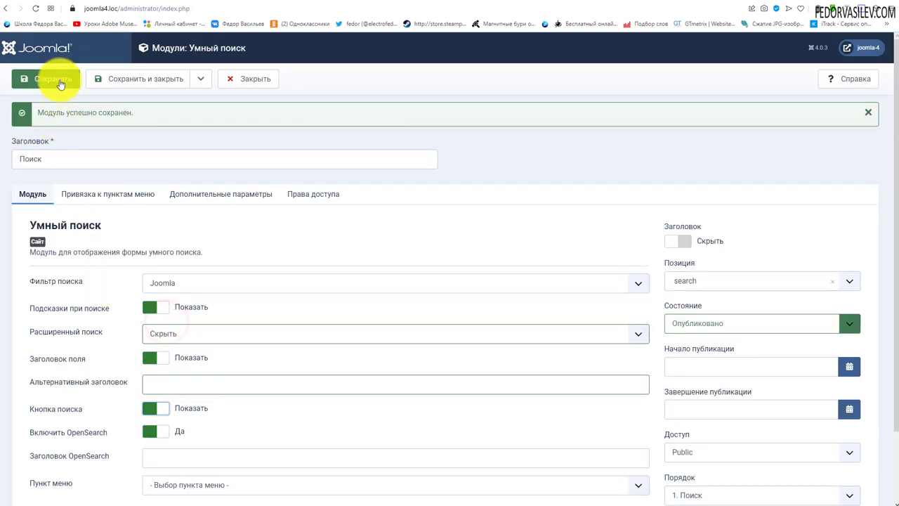
left_click(60, 83)
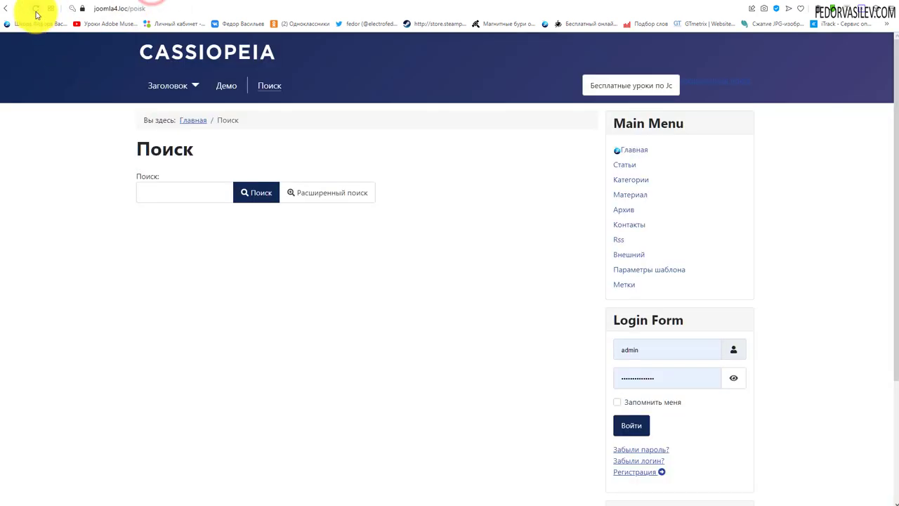
left_click(35, 9)
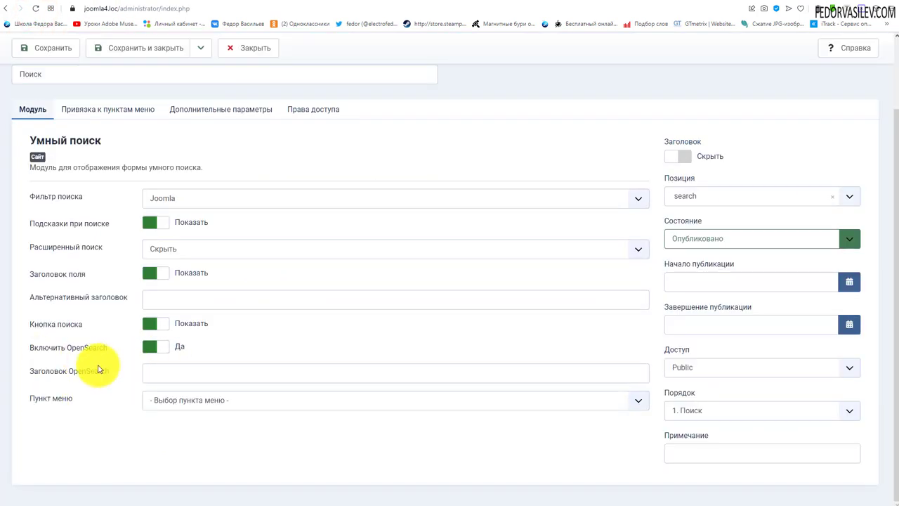
Leave Включить OpenSearch at Да, set the module's Пункт меню to Поиск and save the module
left_click(153, 349)
left_click(153, 349)
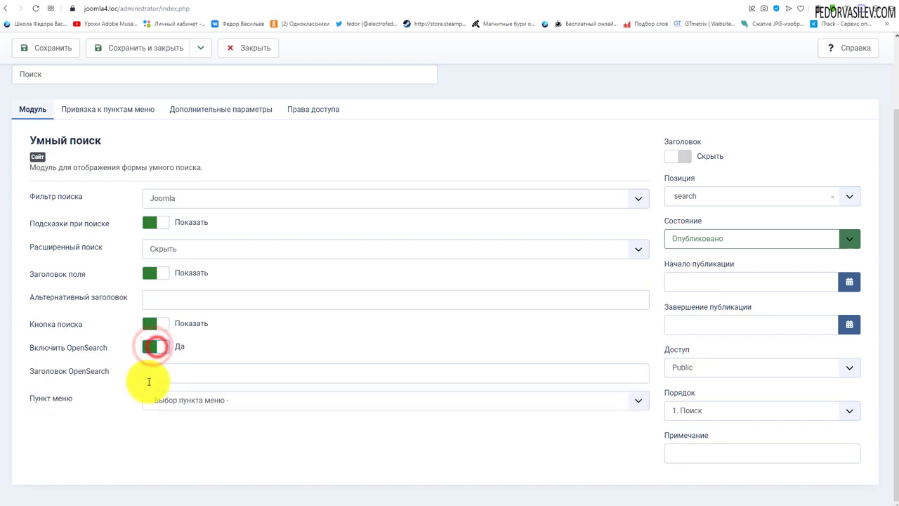
left_click(170, 370)
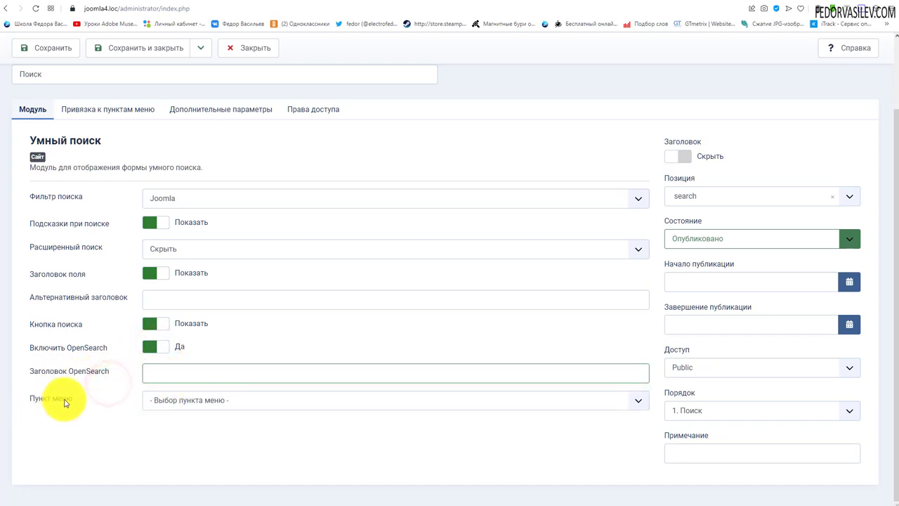
left_click(204, 402)
left_click(116, 400)
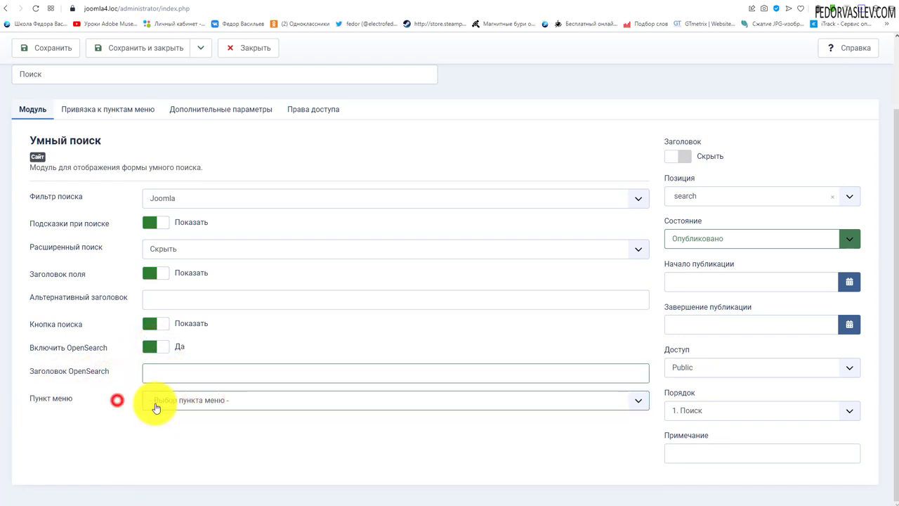
left_click(187, 401)
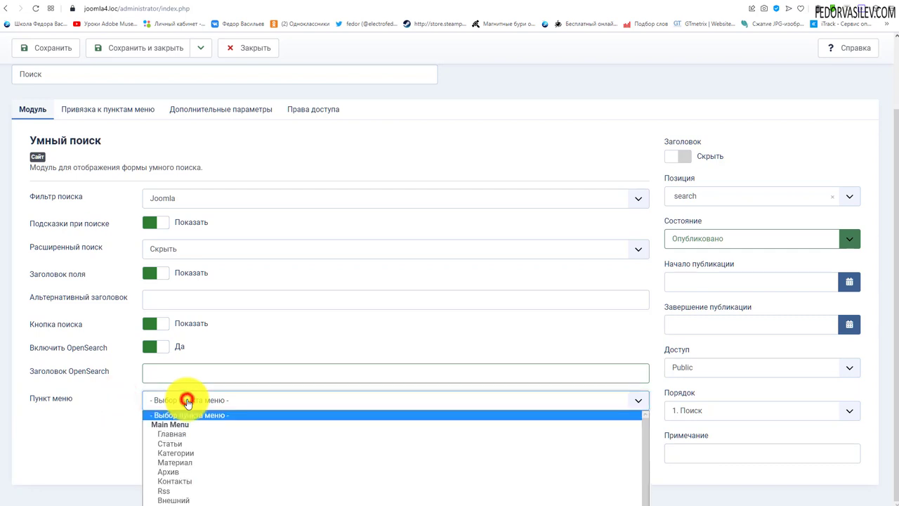
left_click(169, 502)
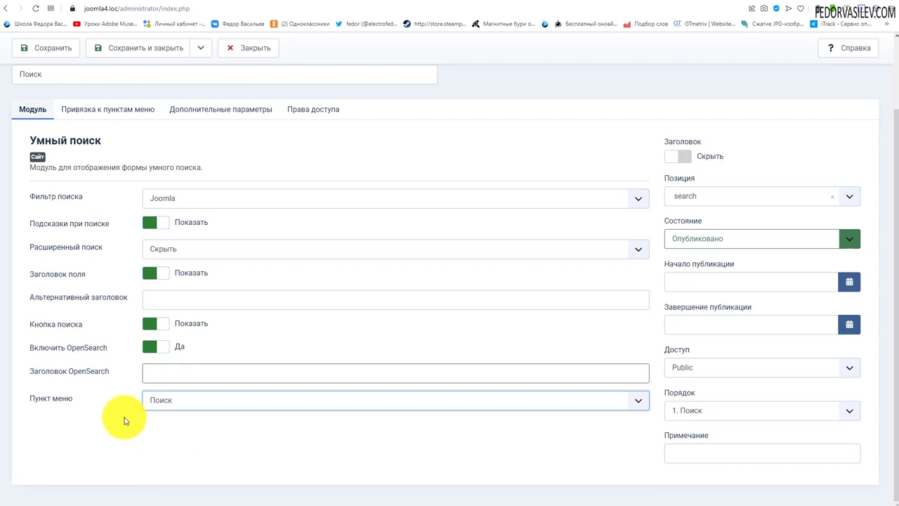
key("ctrl+s")
scroll(117, 223, "down", 2)
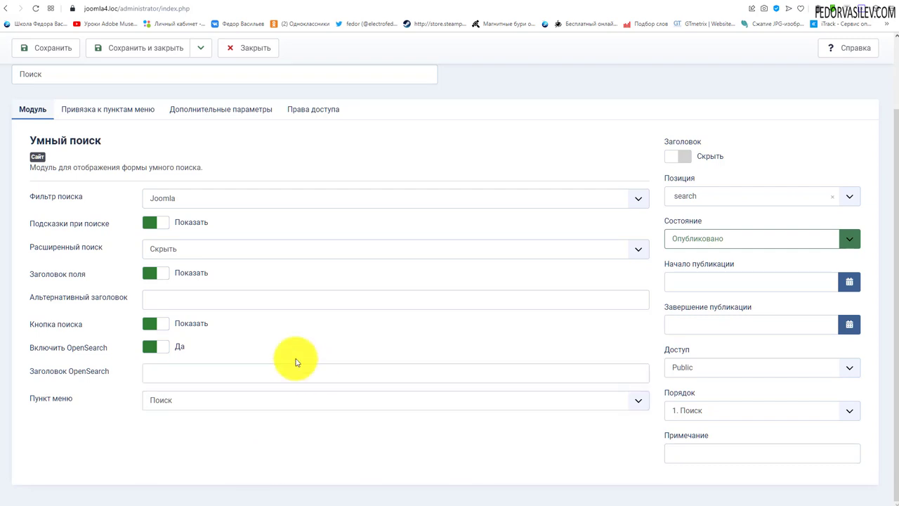
Examine the available page options for the search module's menu item assignment
scroll(137, 186, "up", 2)
left_click(121, 191)
left_click(213, 257)
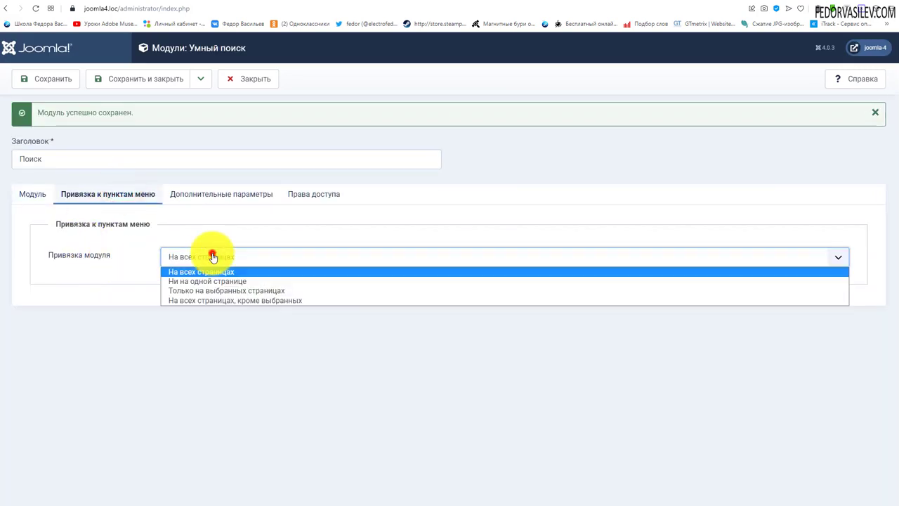
left_click(101, 258)
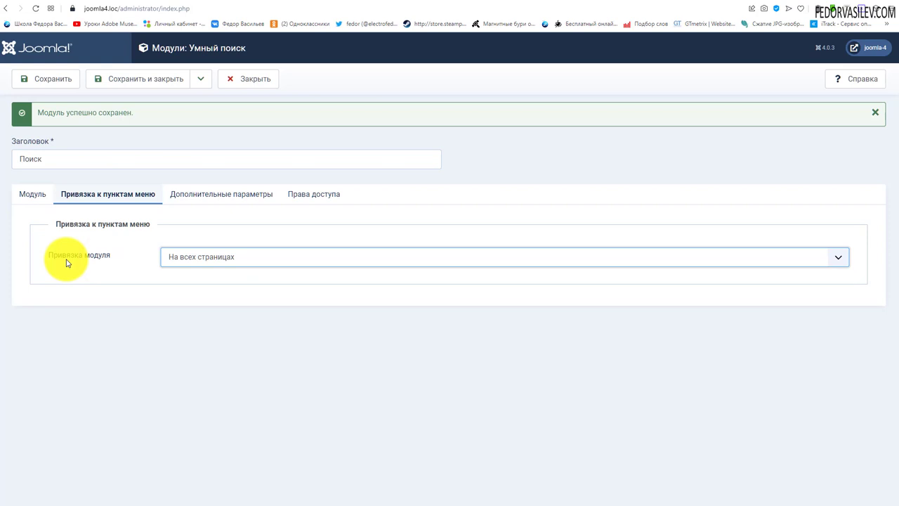
left_click(32, 193)
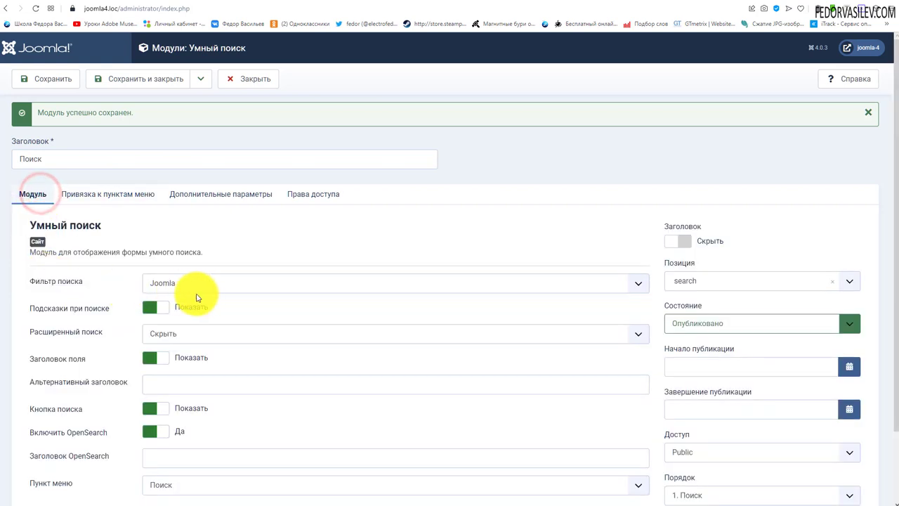
left_click(120, 188)
left_click(199, 257)
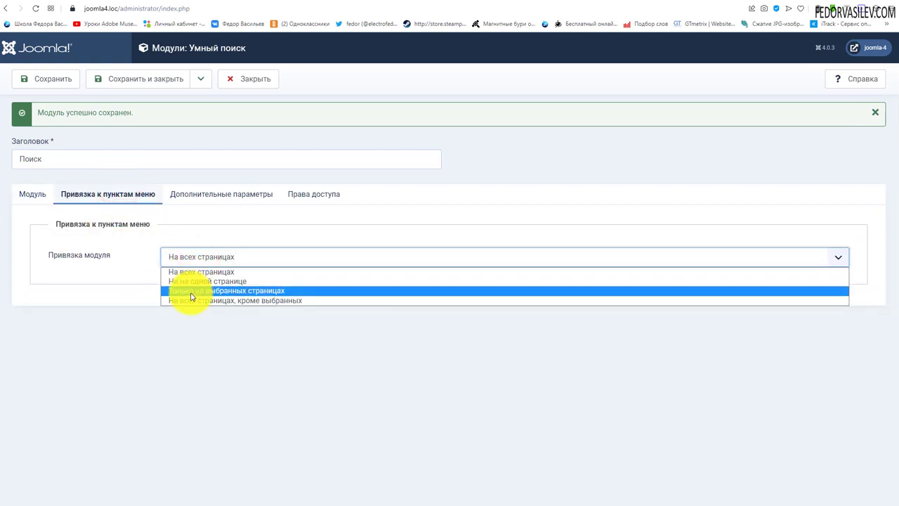
left_click(129, 287)
Review the module's Дополнительные параметры and Права доступа, and return to its main settings
left_click(211, 195)
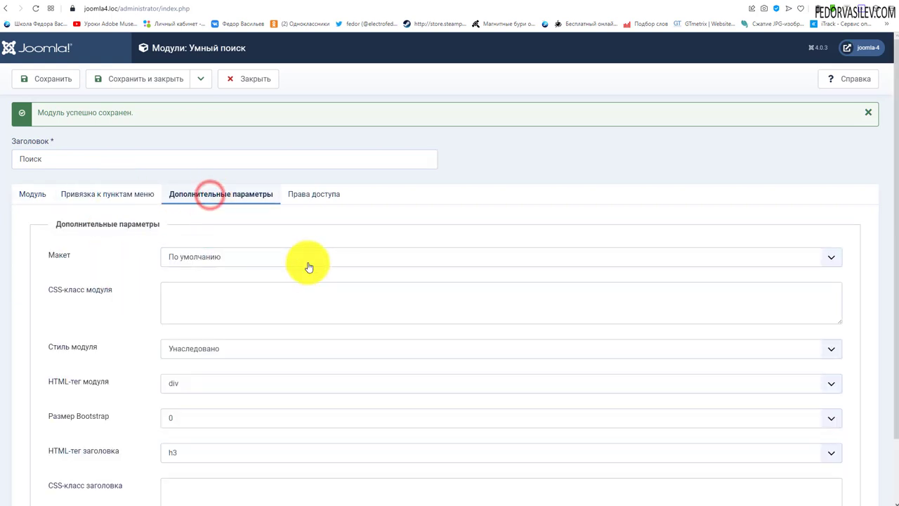
scroll(295, 246, "down", 1)
left_click(290, 121)
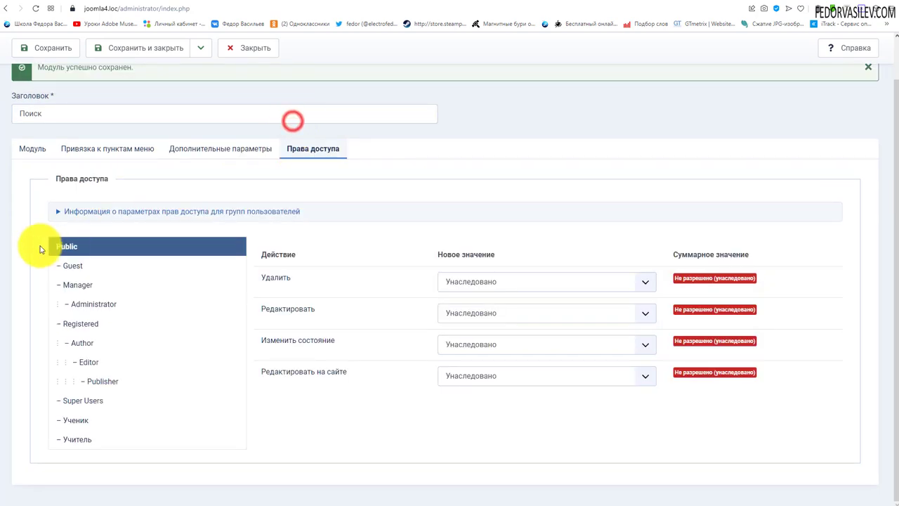
left_click(204, 151)
left_click(30, 149)
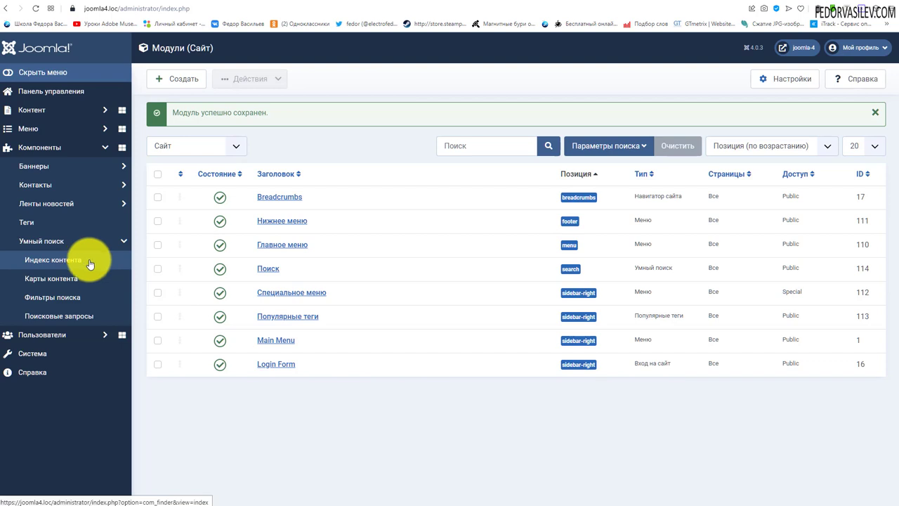
Open the Поисковые запросы page of Умный поиск
left_click(105, 315)
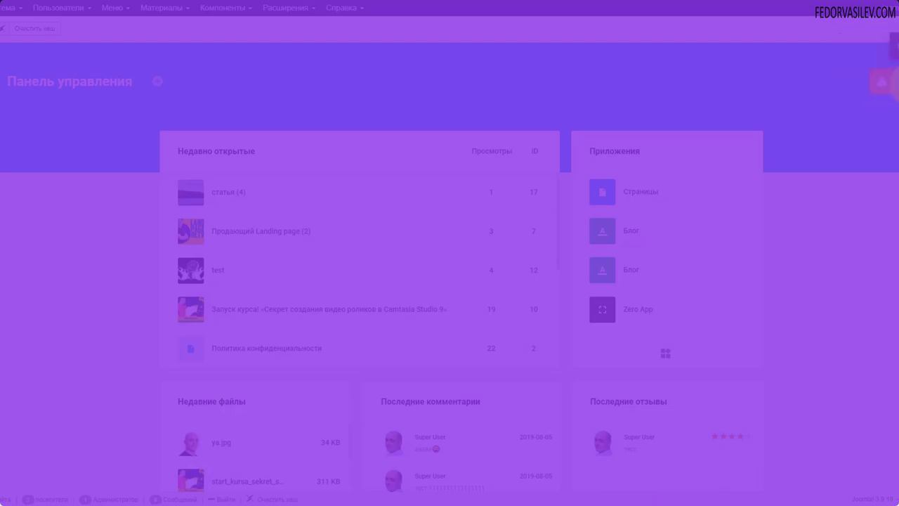
left_click(889, 84)
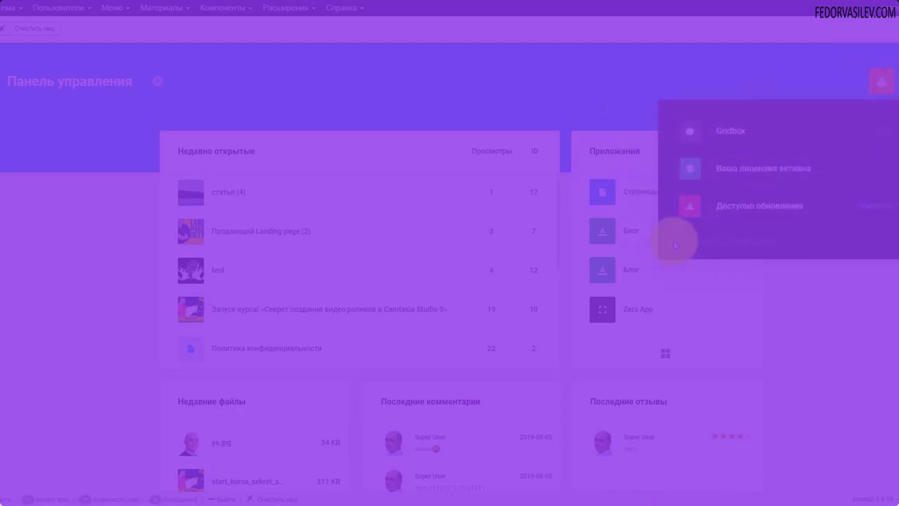
left_click(665, 352)
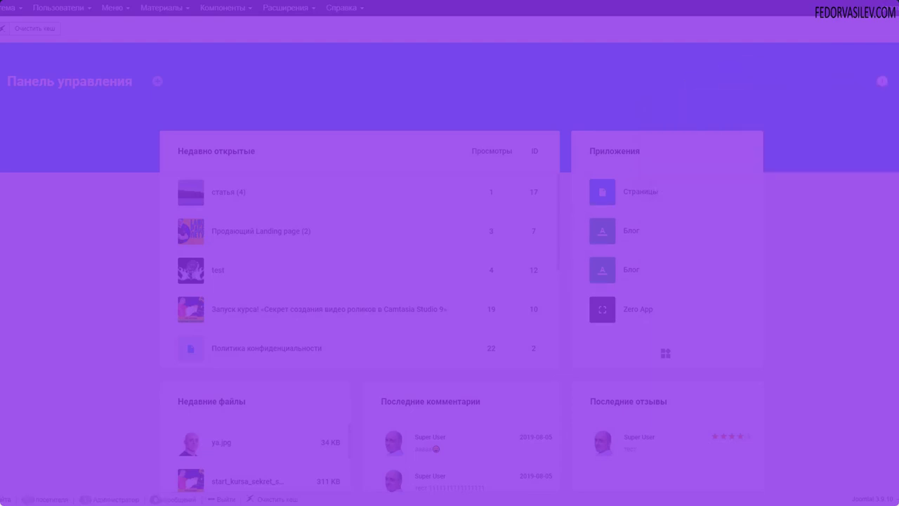
left_click(14, 181)
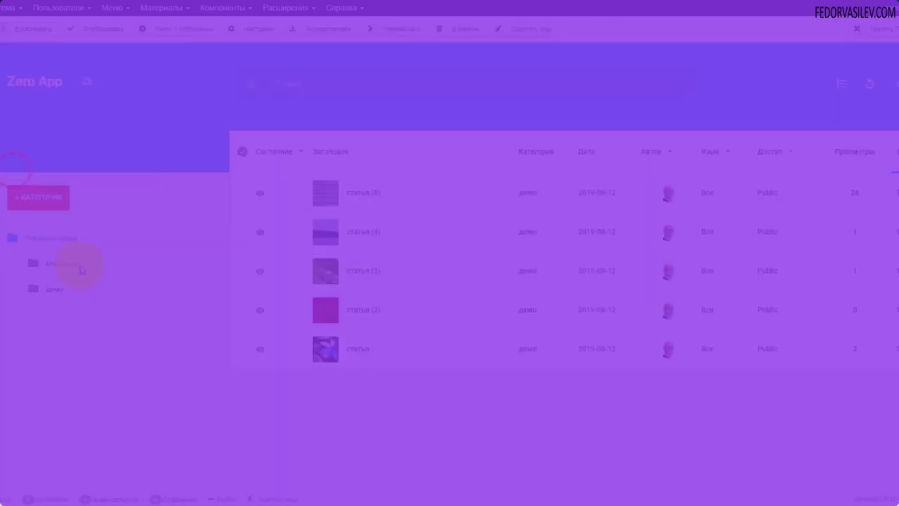
left_click(87, 81)
left_click(94, 211)
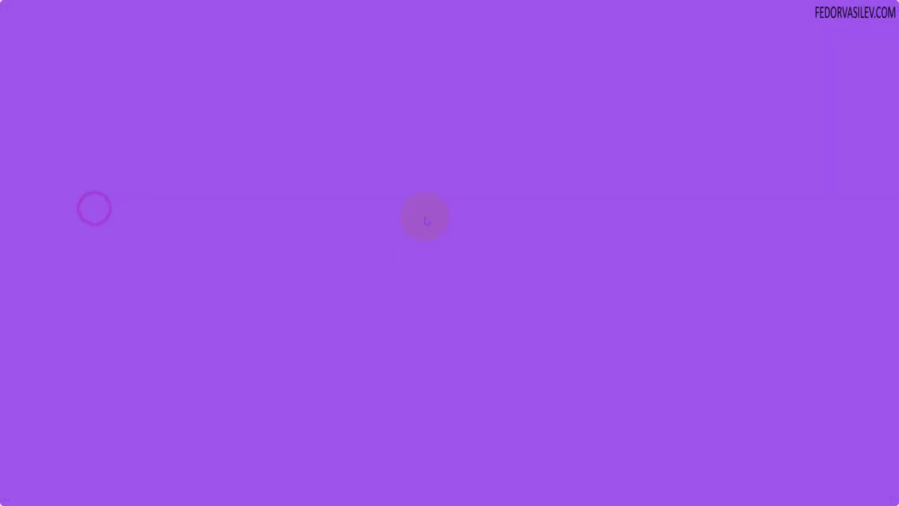